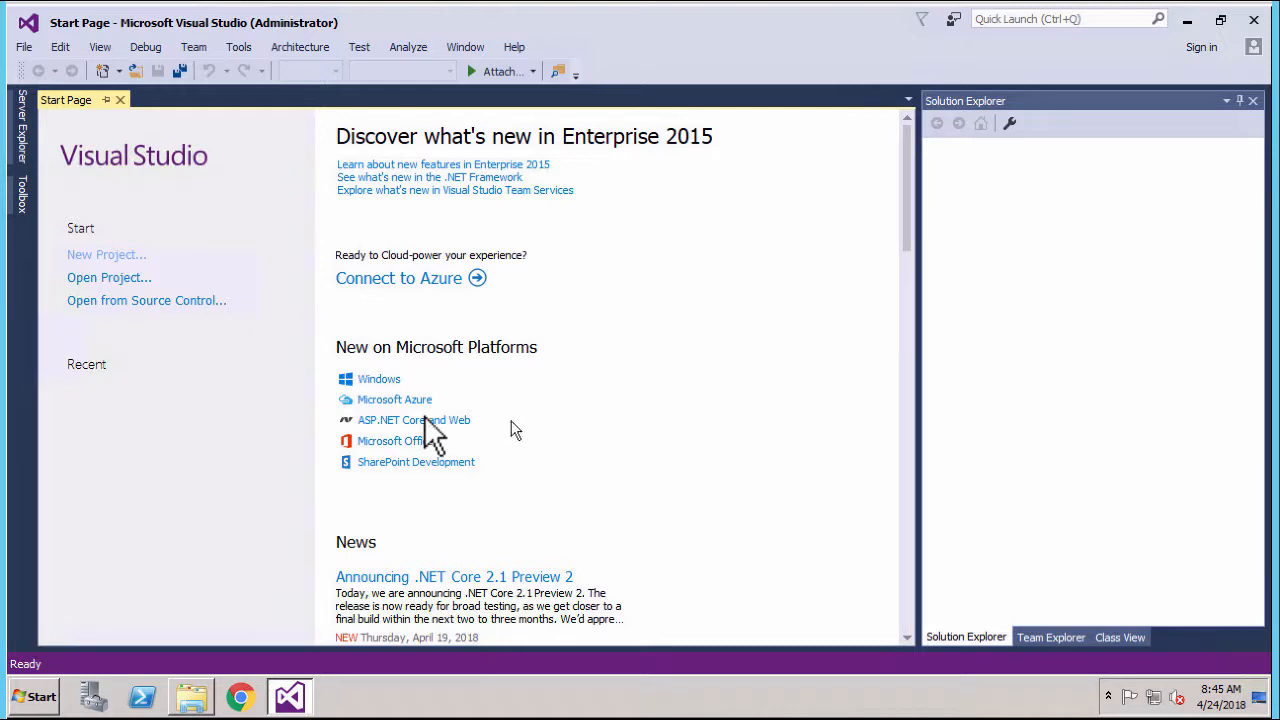
Create a new Visual C# Android project named Xamarin1 from the Build native Android apps in C# template.
{"action": "left_click", "coordinate": [108, 256]}
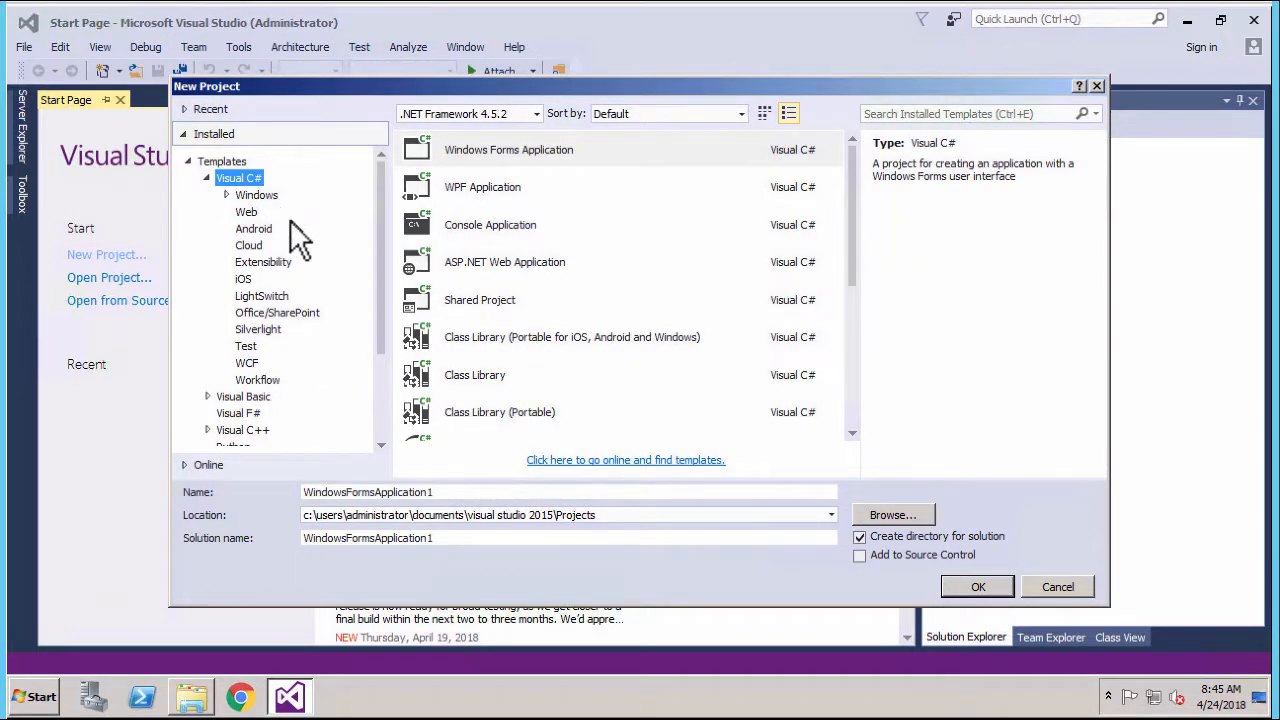
{"action": "left_click", "coordinate": [265, 231]}
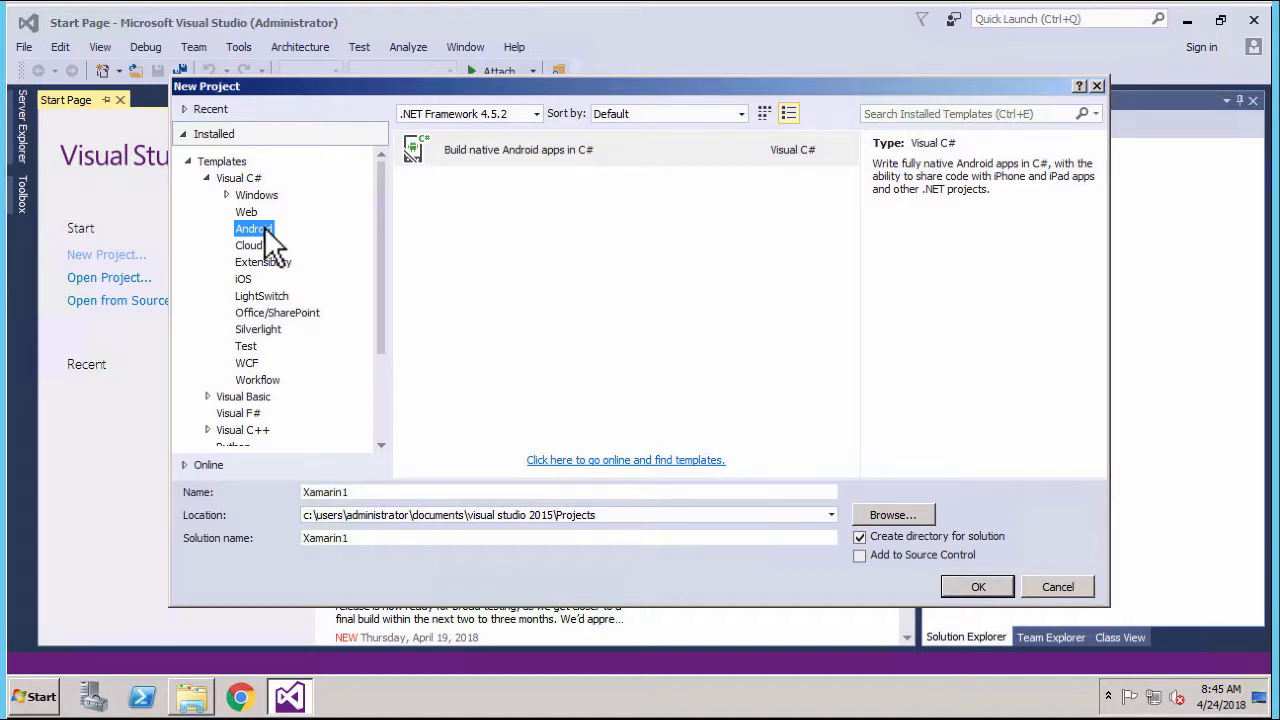
{"action": "left_click", "coordinate": [500, 163]}
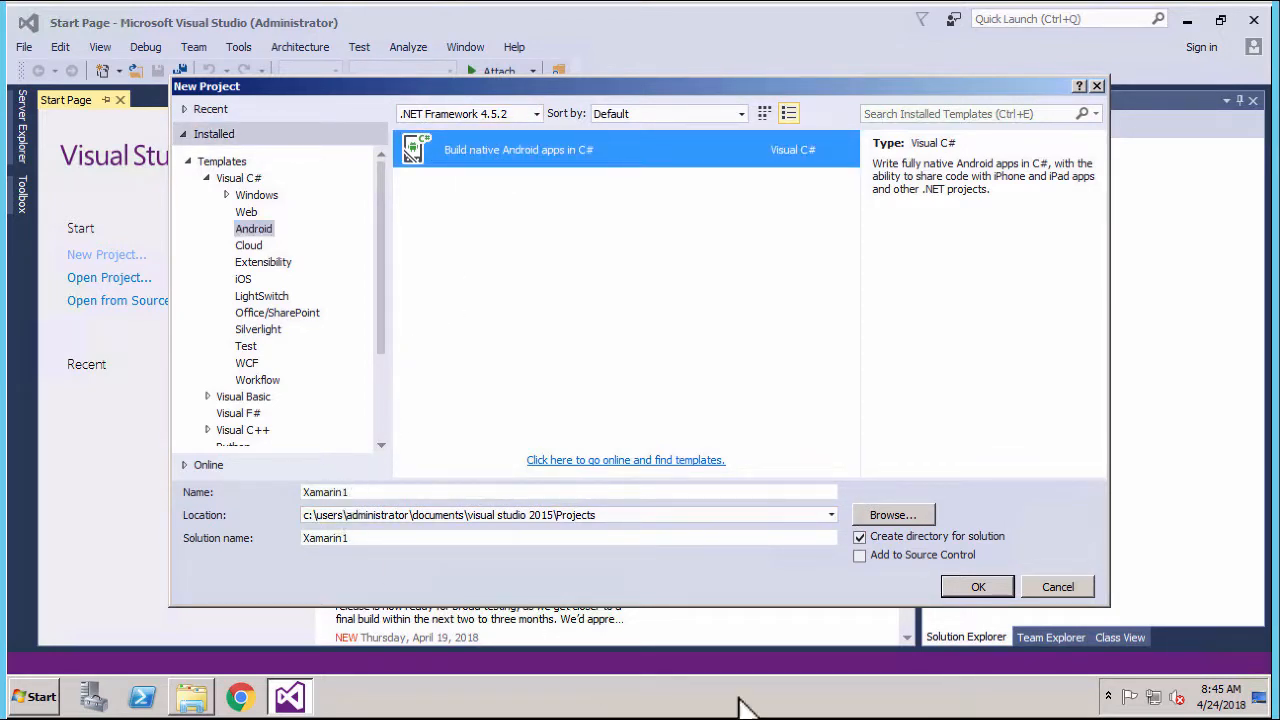
{"action": "left_click", "coordinate": [977, 586]}
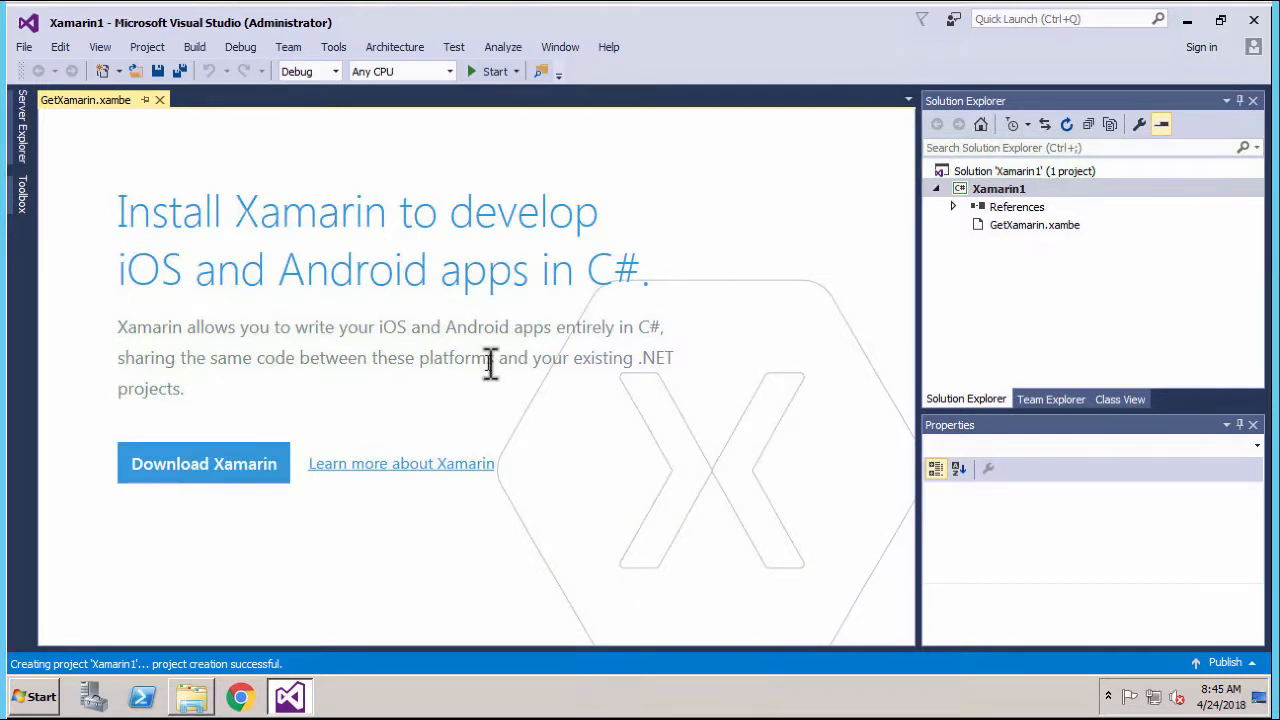
{"action": "left_click", "coordinate": [166, 468]}
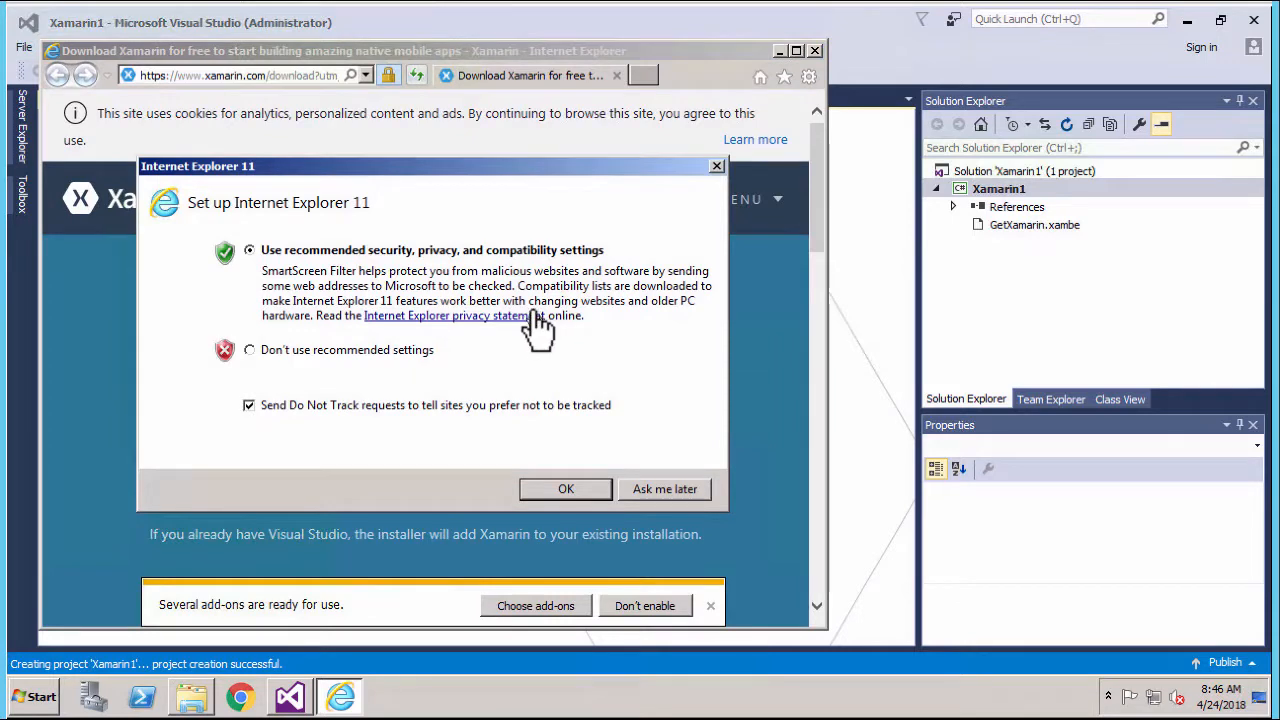
{"action": "left_click", "coordinate": [660, 489]}
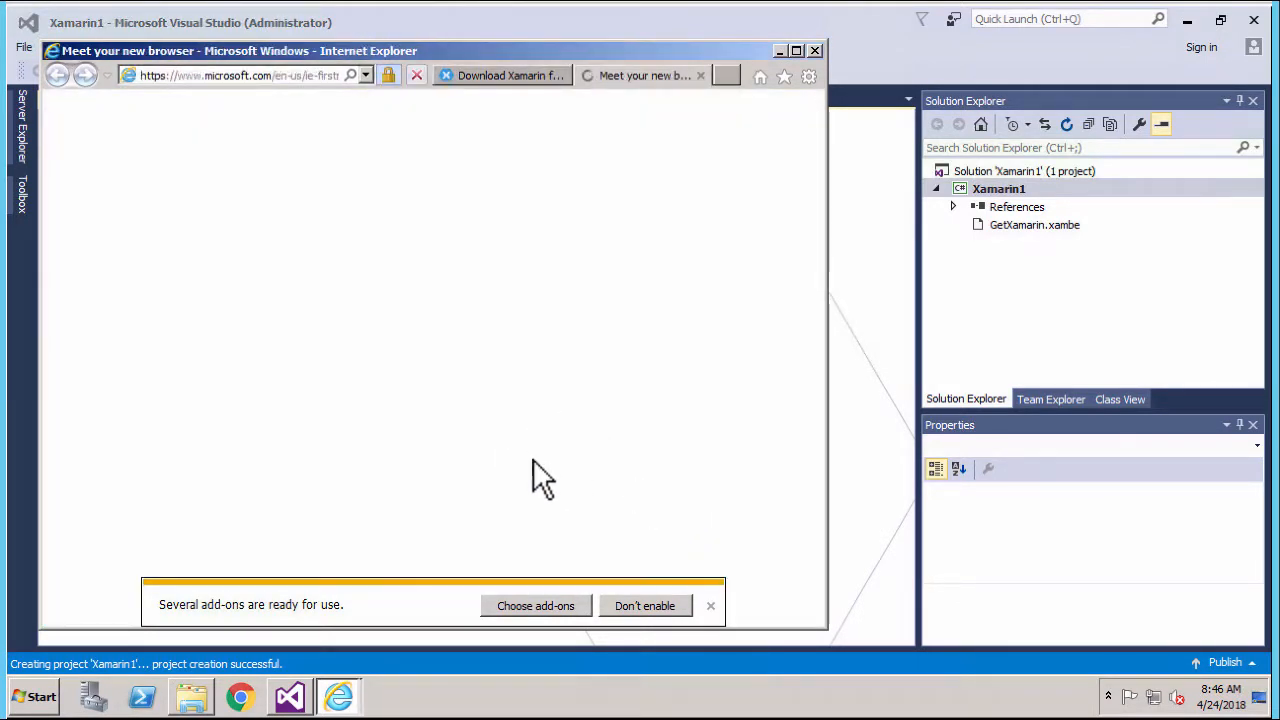
{"action": "left_click", "coordinate": [814, 50]}
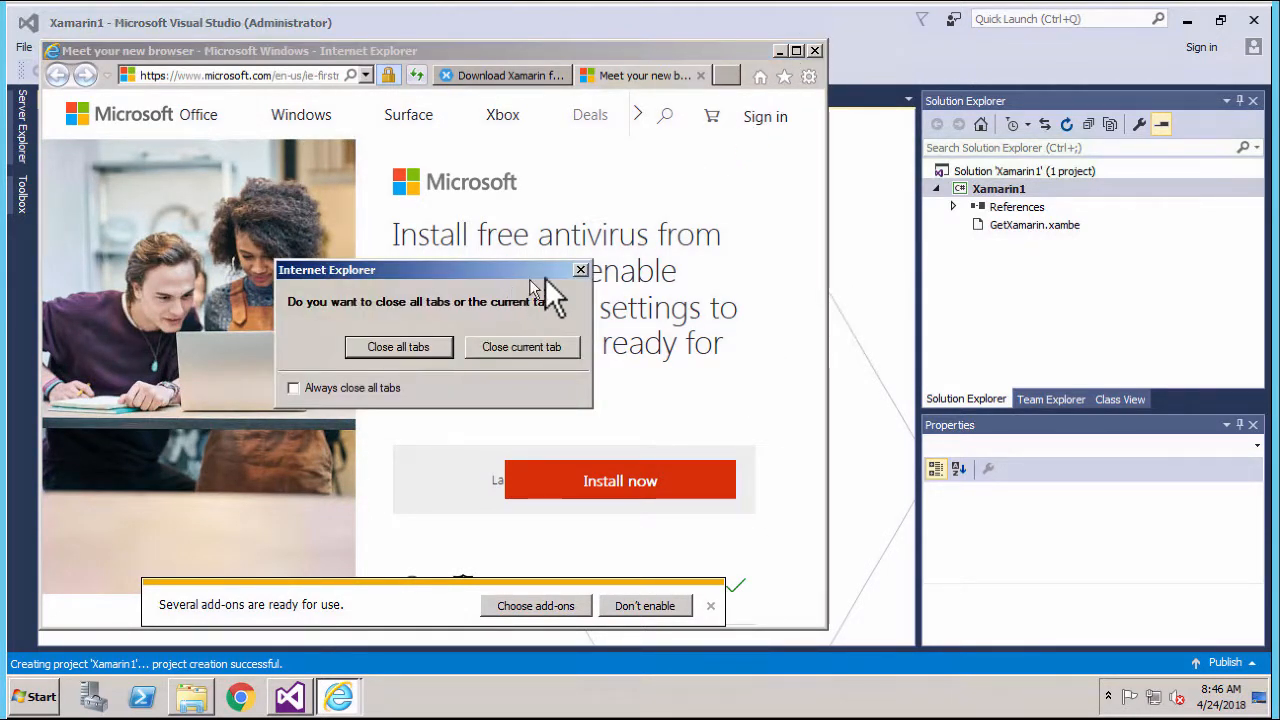
{"action": "left_click", "coordinate": [432, 344]}
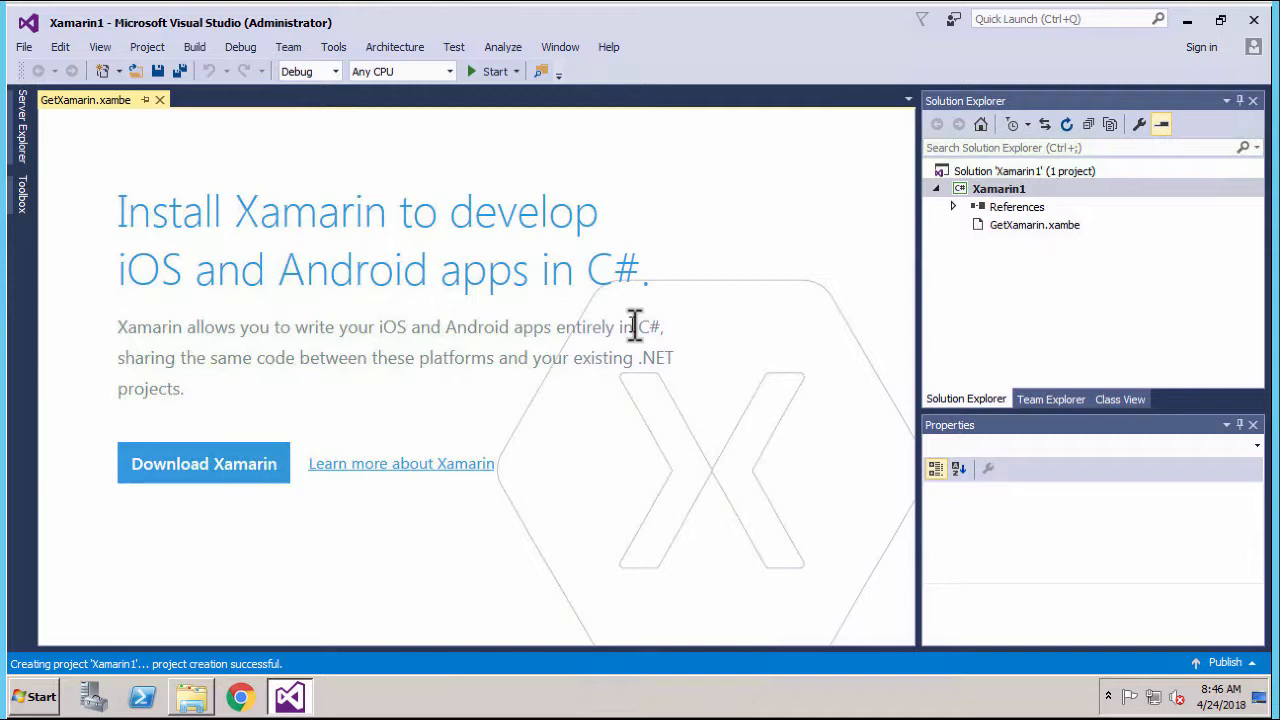
Exit Visual Studio and select Microsoft Visual Studio Enterprise 2015 with Updates in the Windows list of installed programs.
{"action": "left_click", "coordinate": [24, 47]}
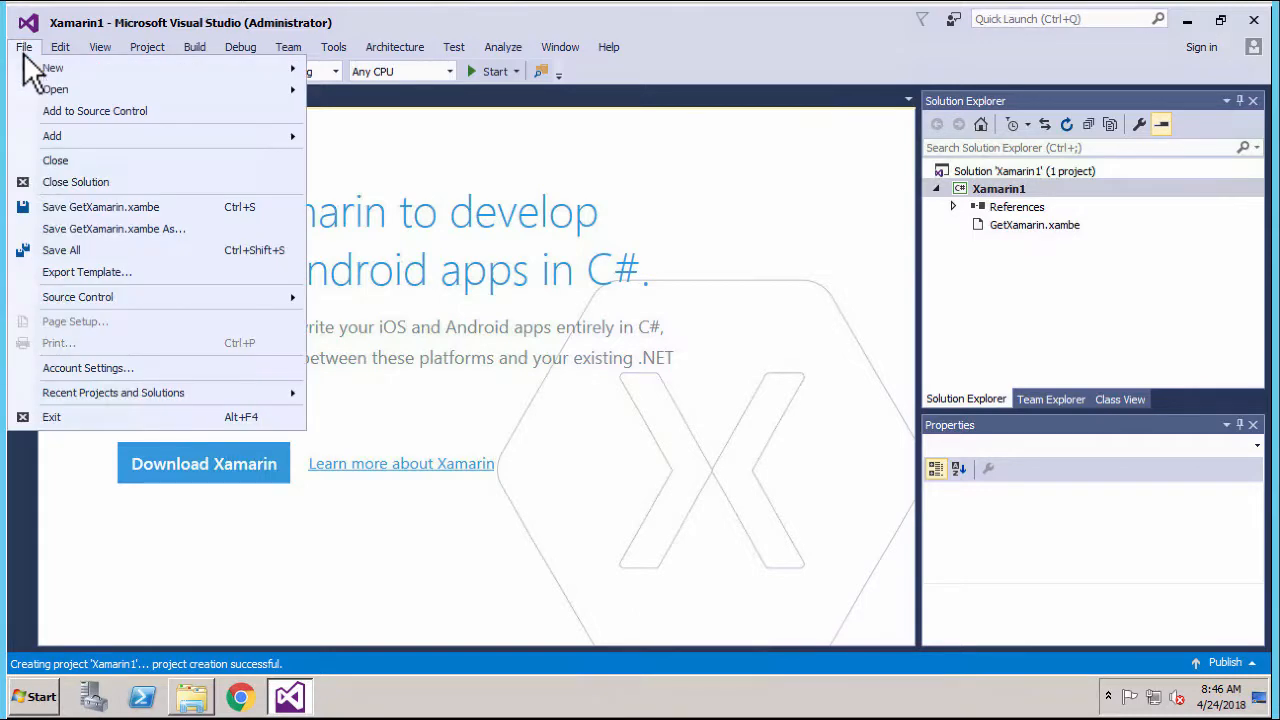
{"action": "left_click", "coordinate": [54, 419]}
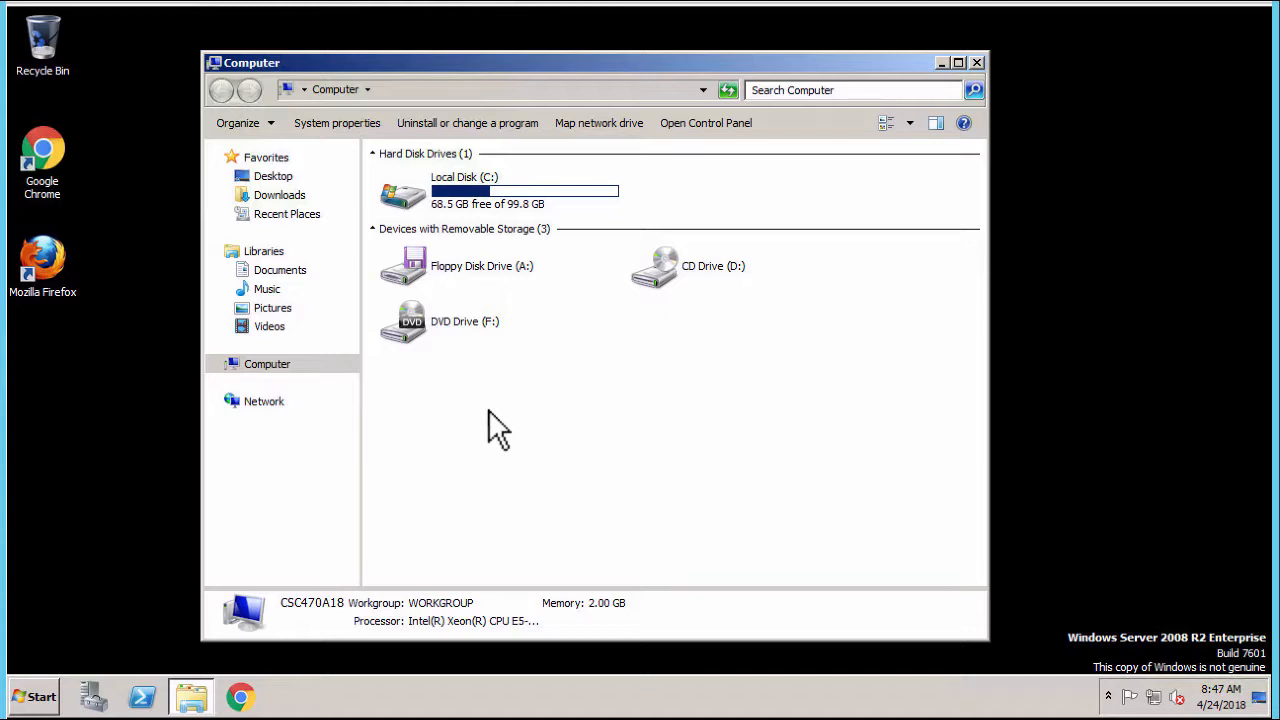
{"action": "left_click", "coordinate": [40, 698]}
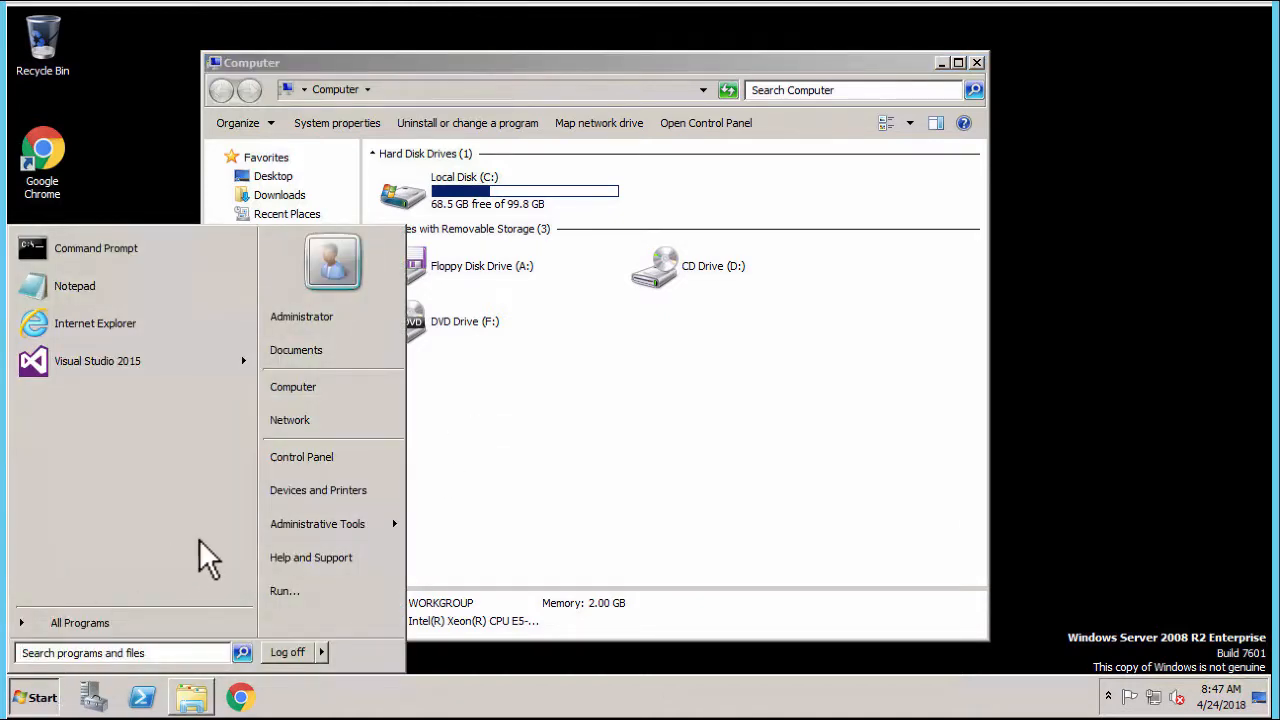
{"action": "left_click", "coordinate": [280, 457]}
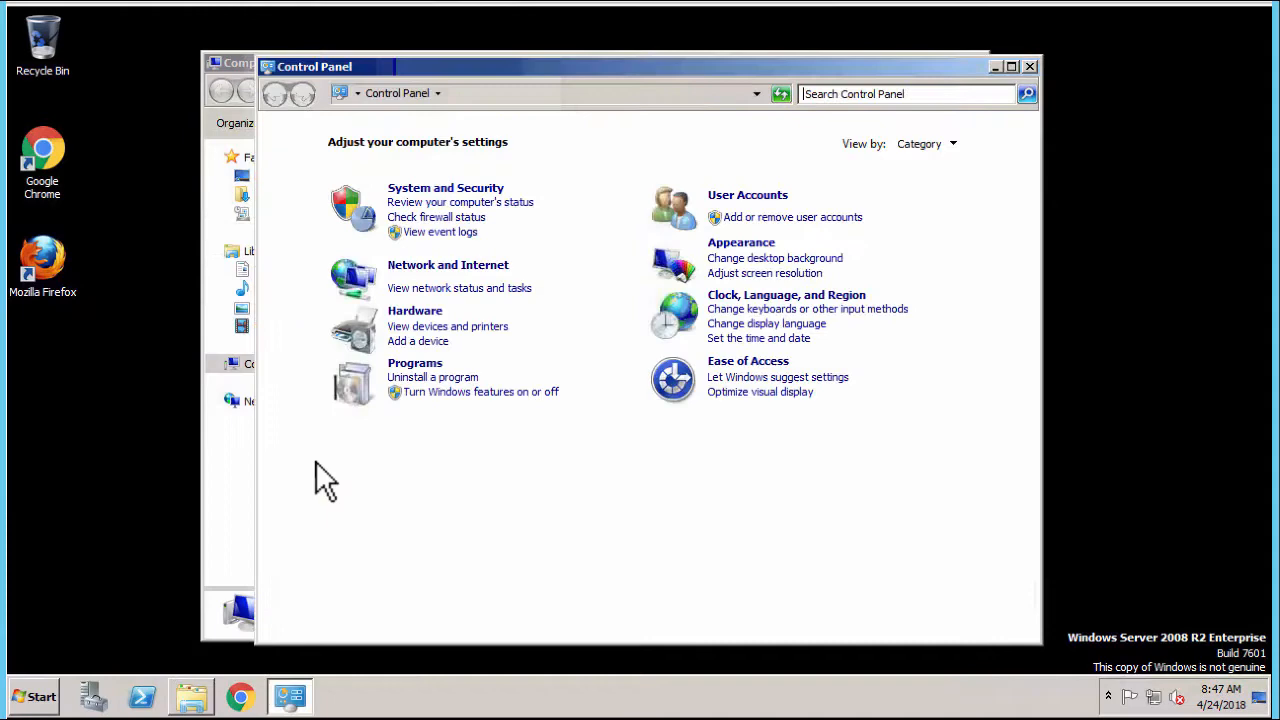
{"action": "left_click", "coordinate": [413, 378]}
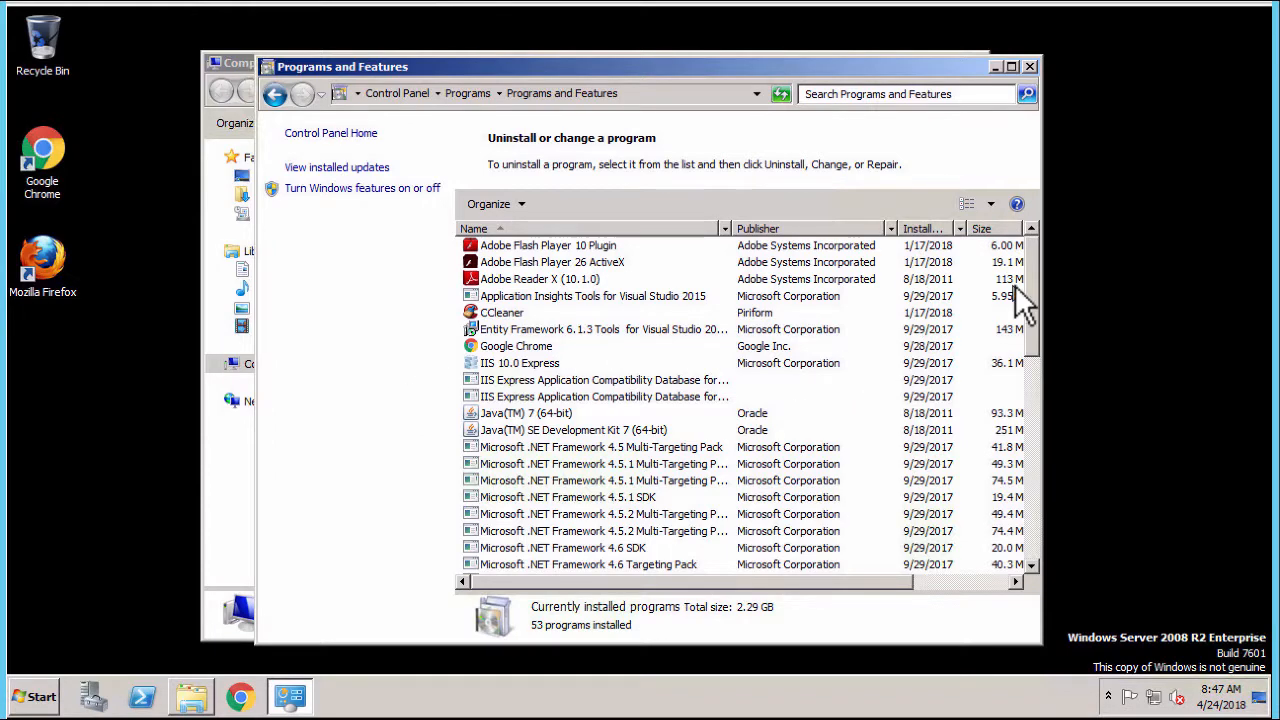
{"action": "left_click_drag", "start_coordinate": [1029, 289], "coordinate": [1025, 515]}
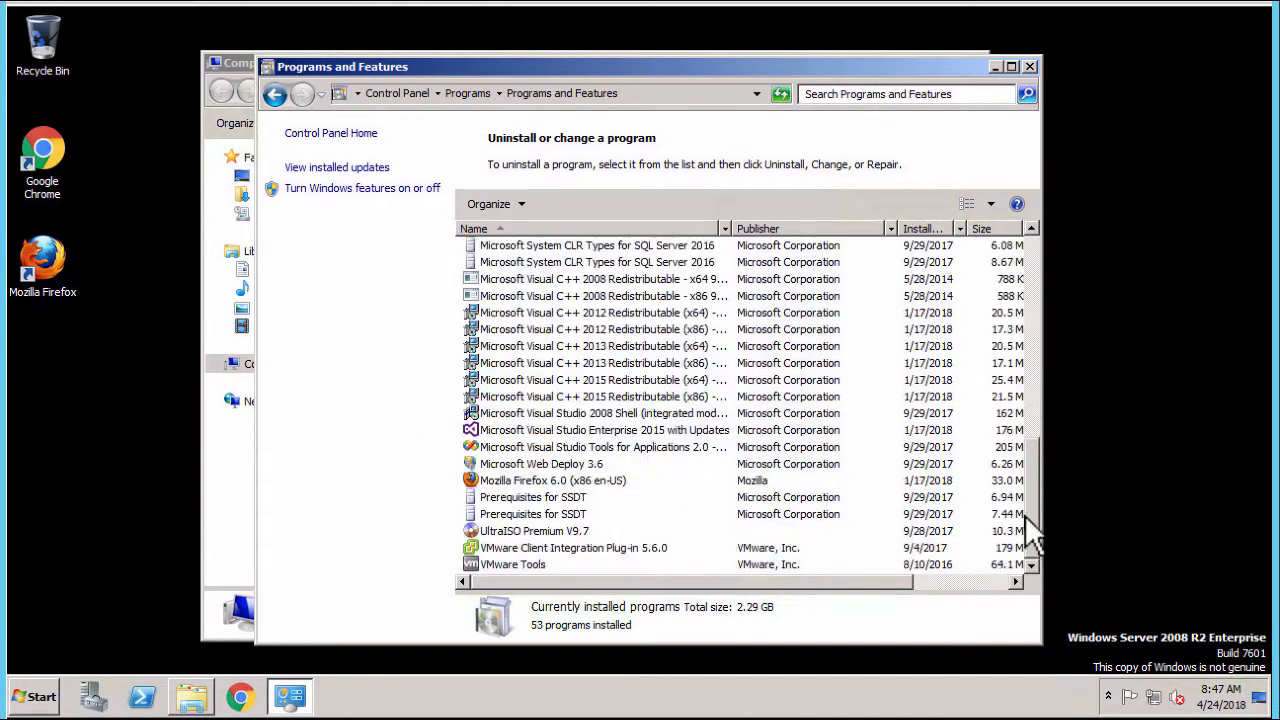
{"action": "left_click", "coordinate": [515, 430]}
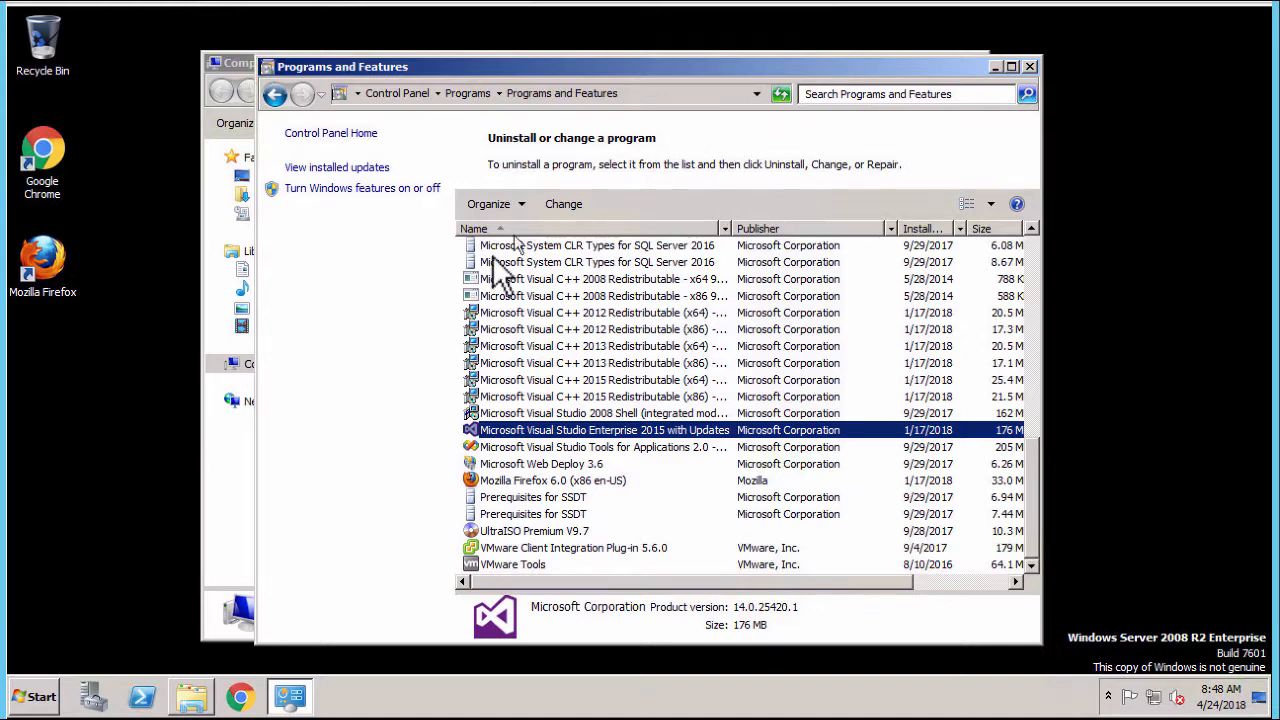
Check the free space on Local Disk (C:) and return to Programs and Features.
{"action": "left_click", "coordinate": [231, 497]}
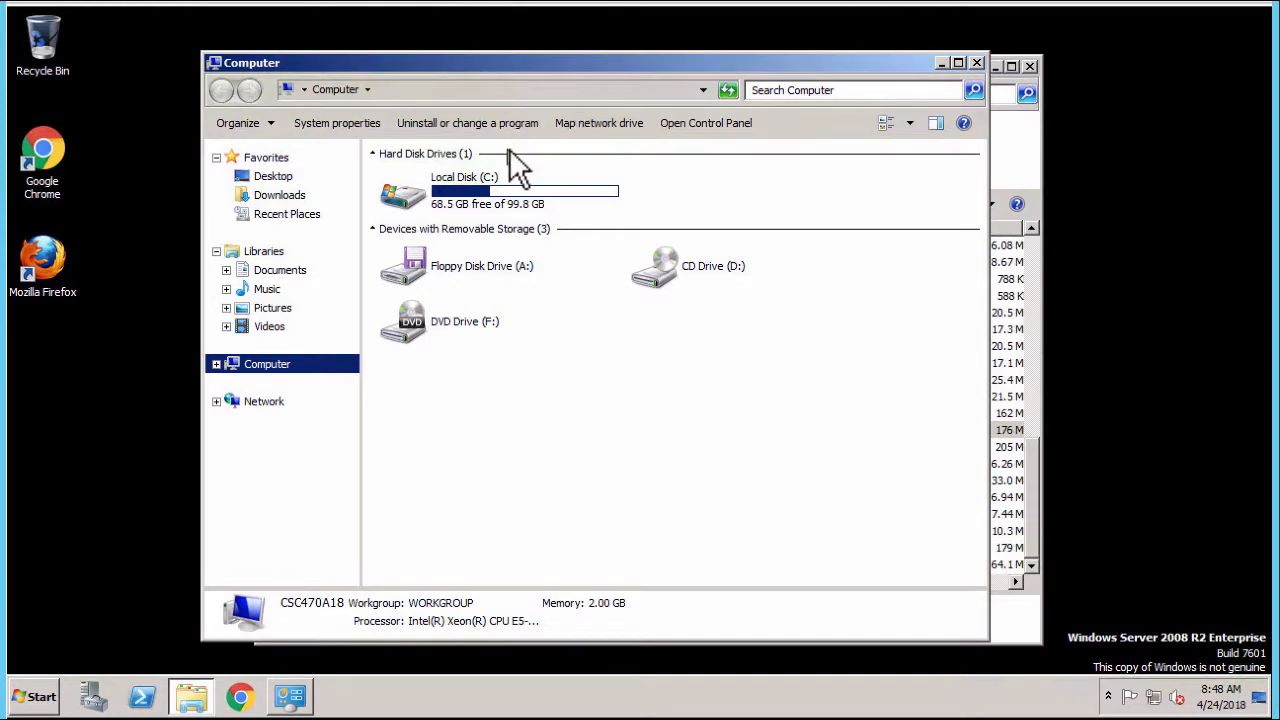
{"action": "mouse_move", "coordinate": [607, 212]}
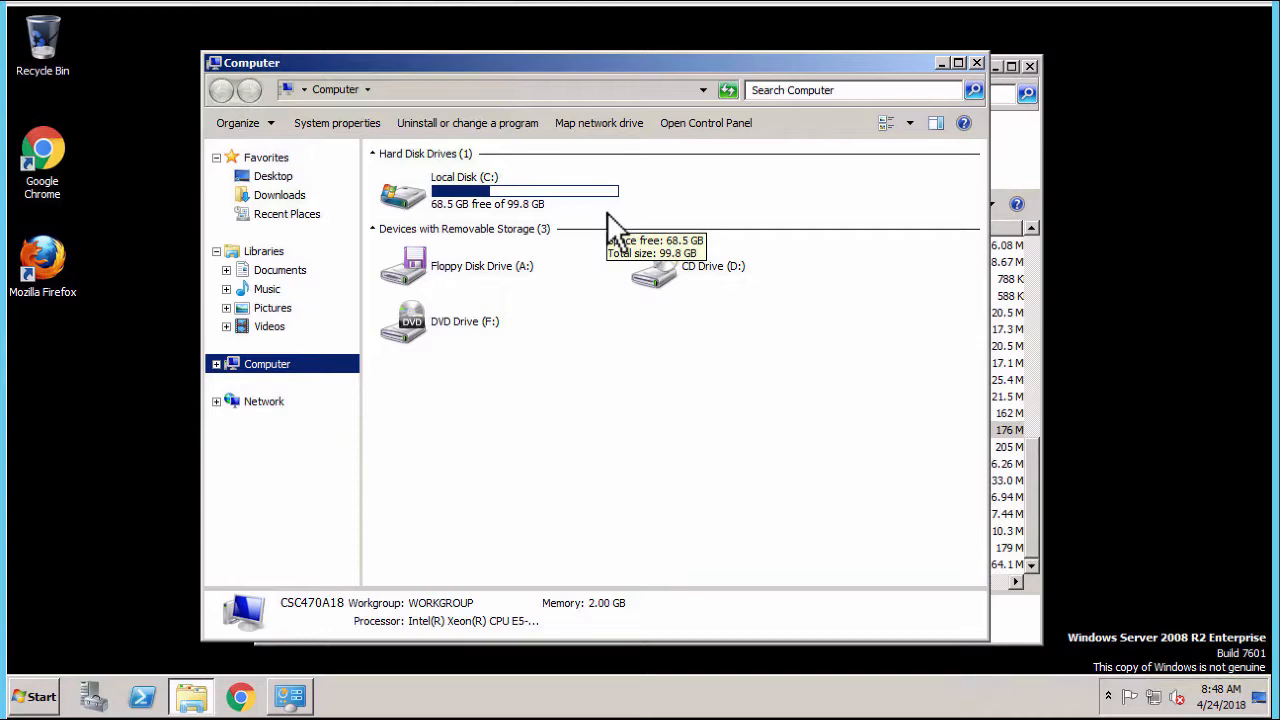
{"action": "left_click", "coordinate": [1012, 185]}
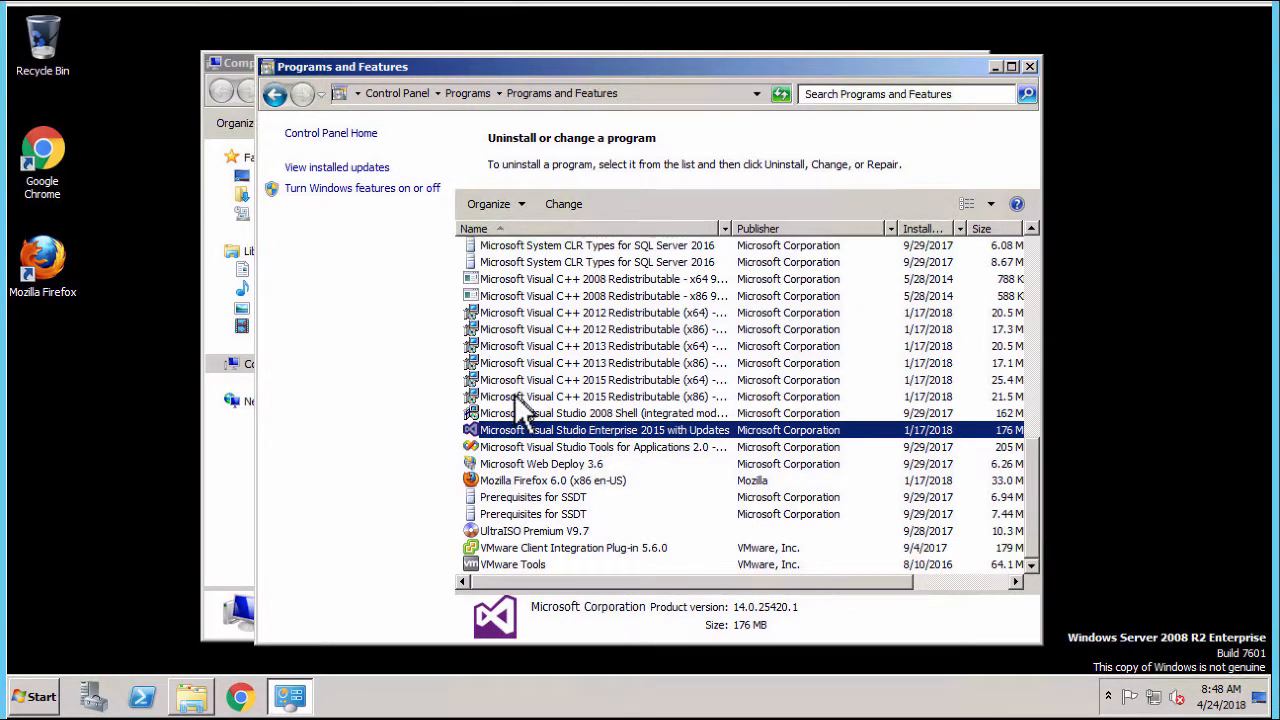
Modify the Visual Studio Enterprise 2015 installation by adding the C#/.NET (Xamarin v4.2.1) mobile development feature and running the update.
{"action": "left_click", "coordinate": [562, 200]}
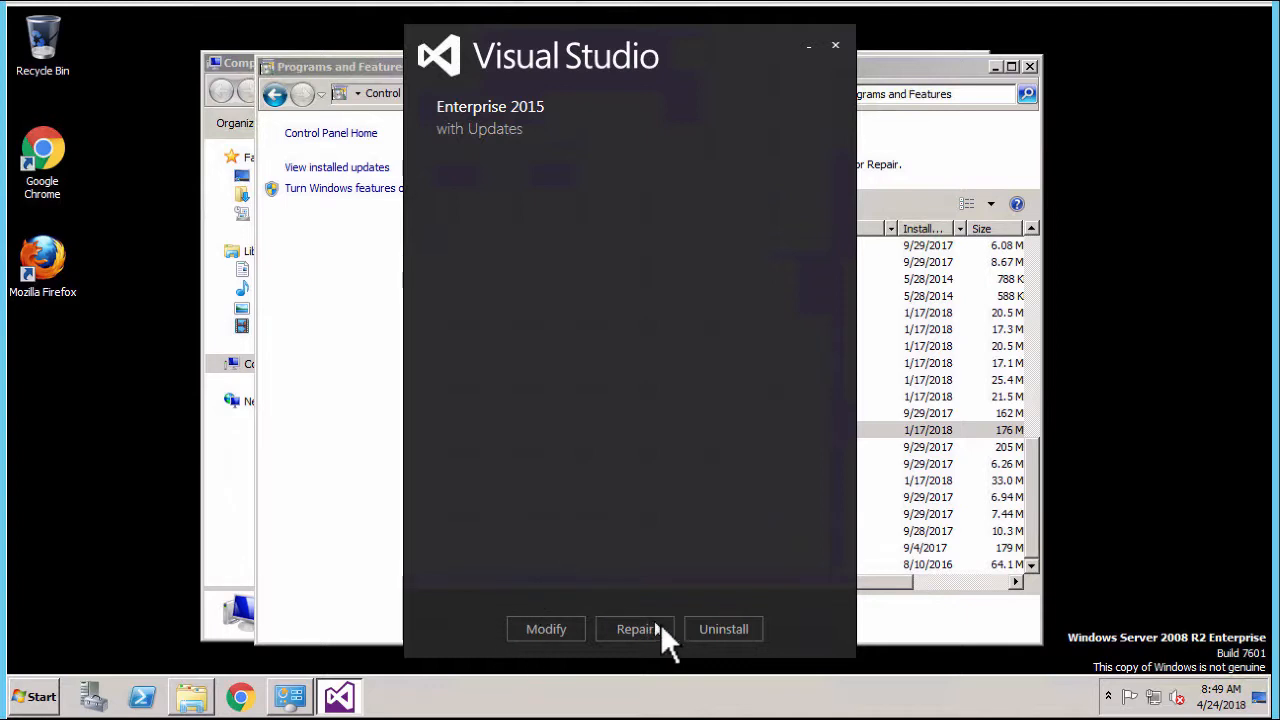
{"action": "left_click", "coordinate": [547, 628]}
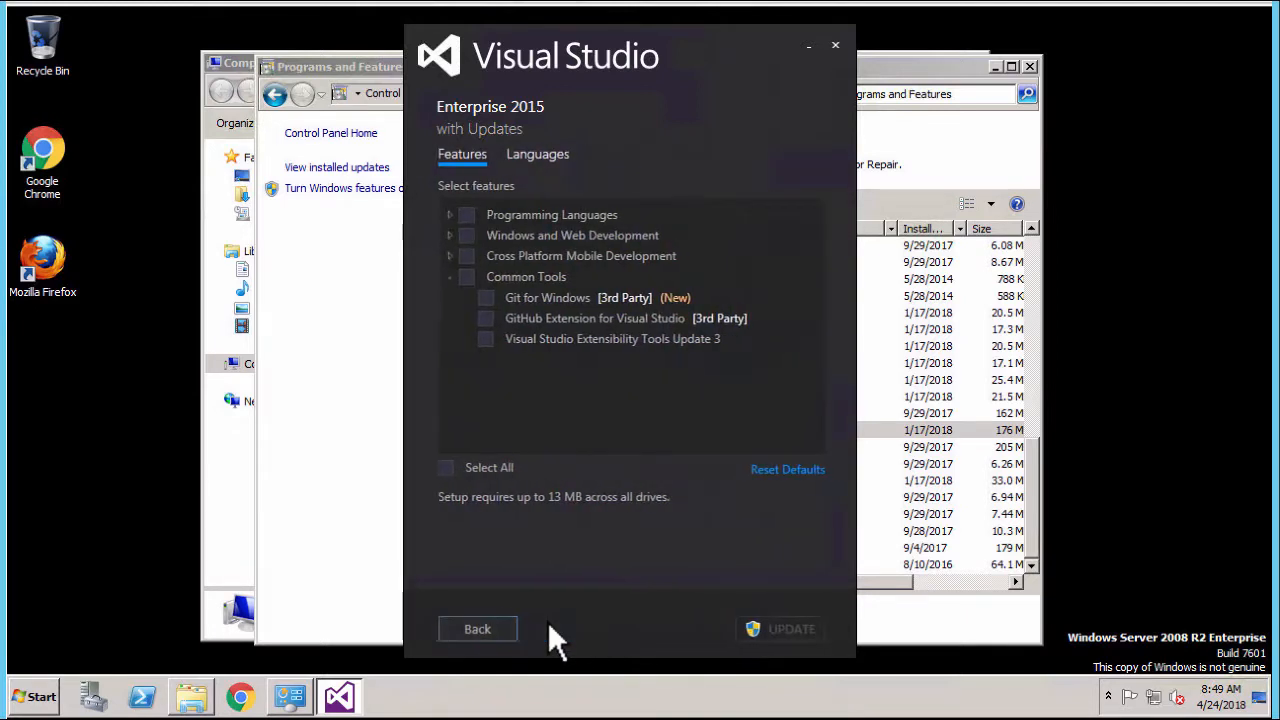
{"action": "left_click", "coordinate": [446, 253]}
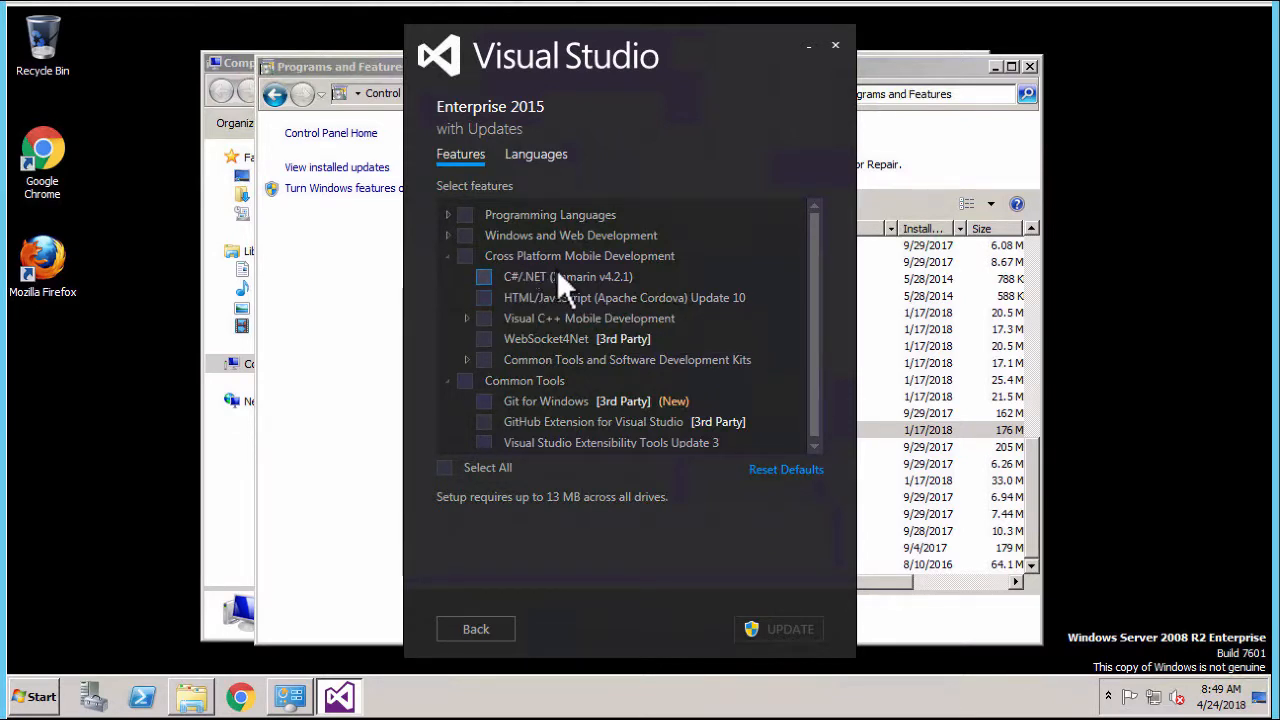
{"action": "left_click", "coordinate": [486, 276]}
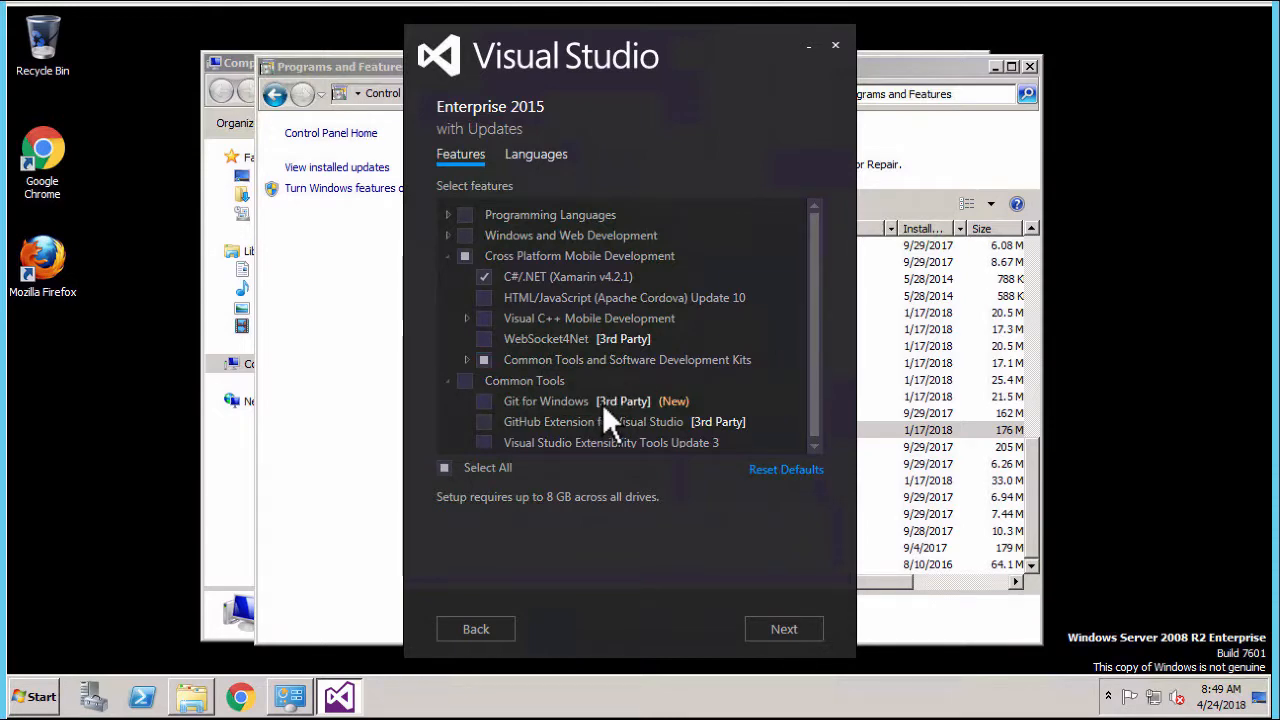
{"action": "left_click", "coordinate": [774, 627]}
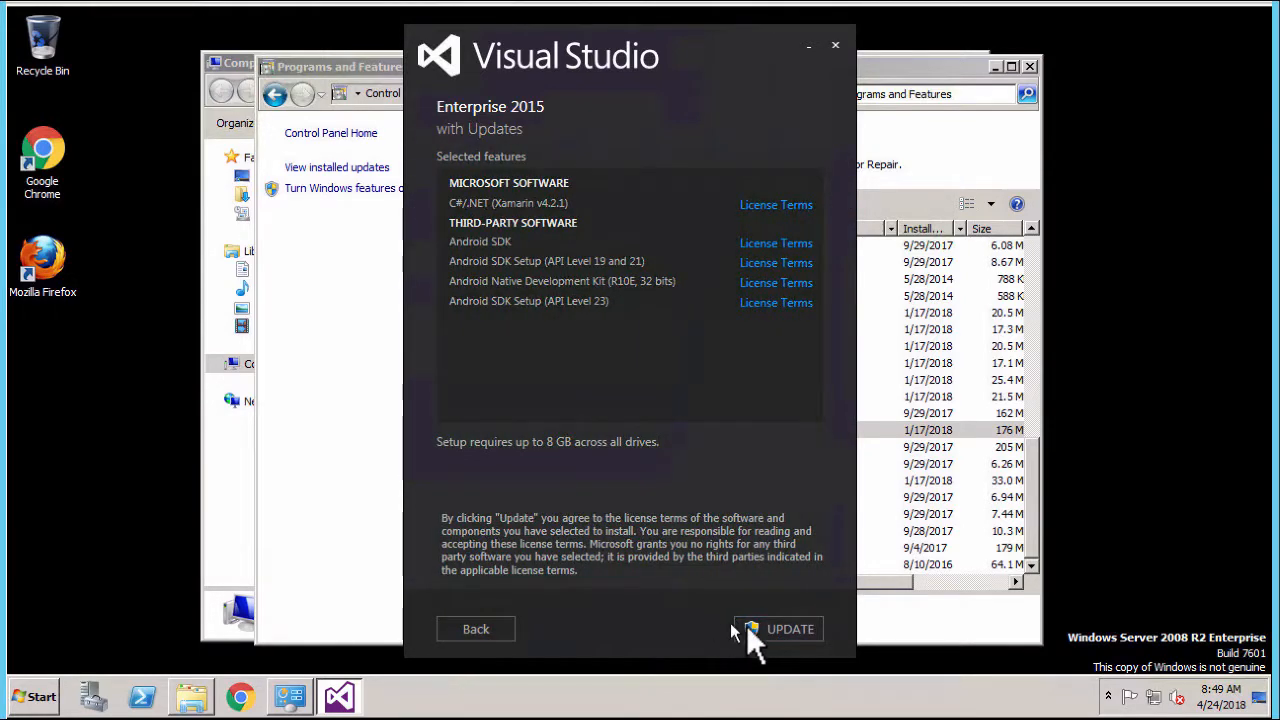
{"action": "left_click", "coordinate": [787, 630]}
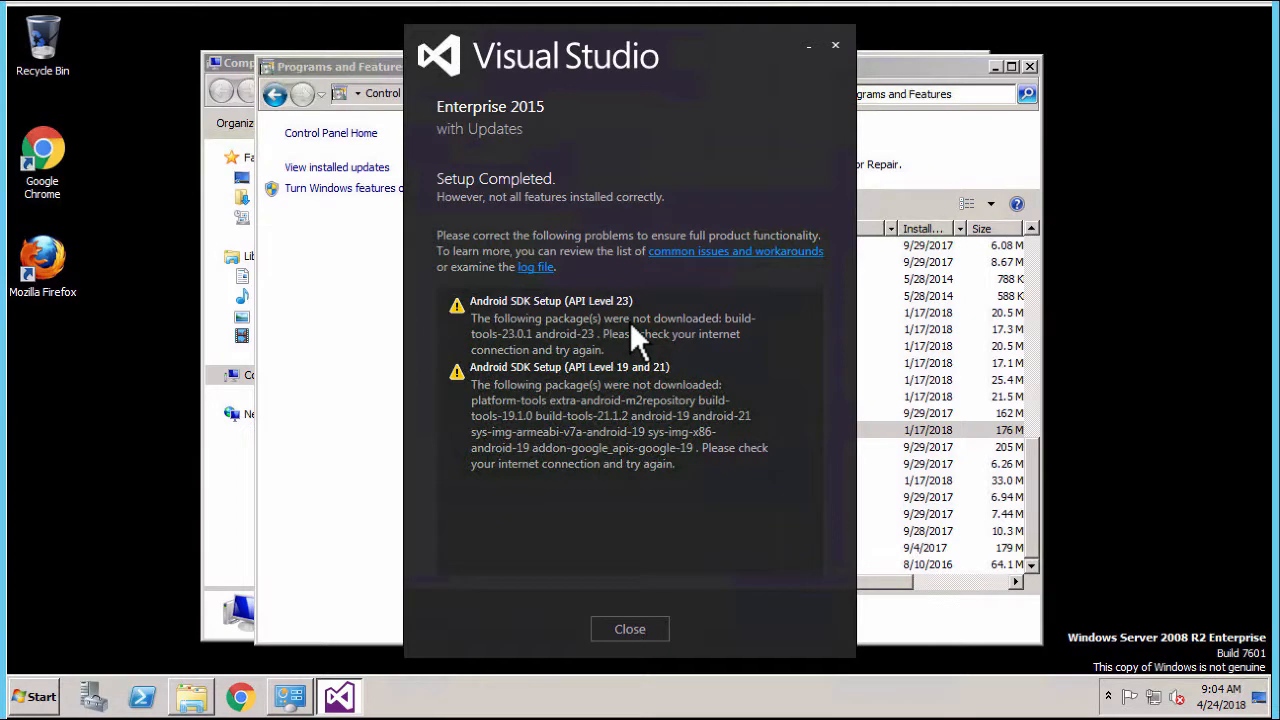
Close the Visual Studio setup and Programs and Features, and minimize the Computer window.
{"action": "left_click", "coordinate": [635, 626]}
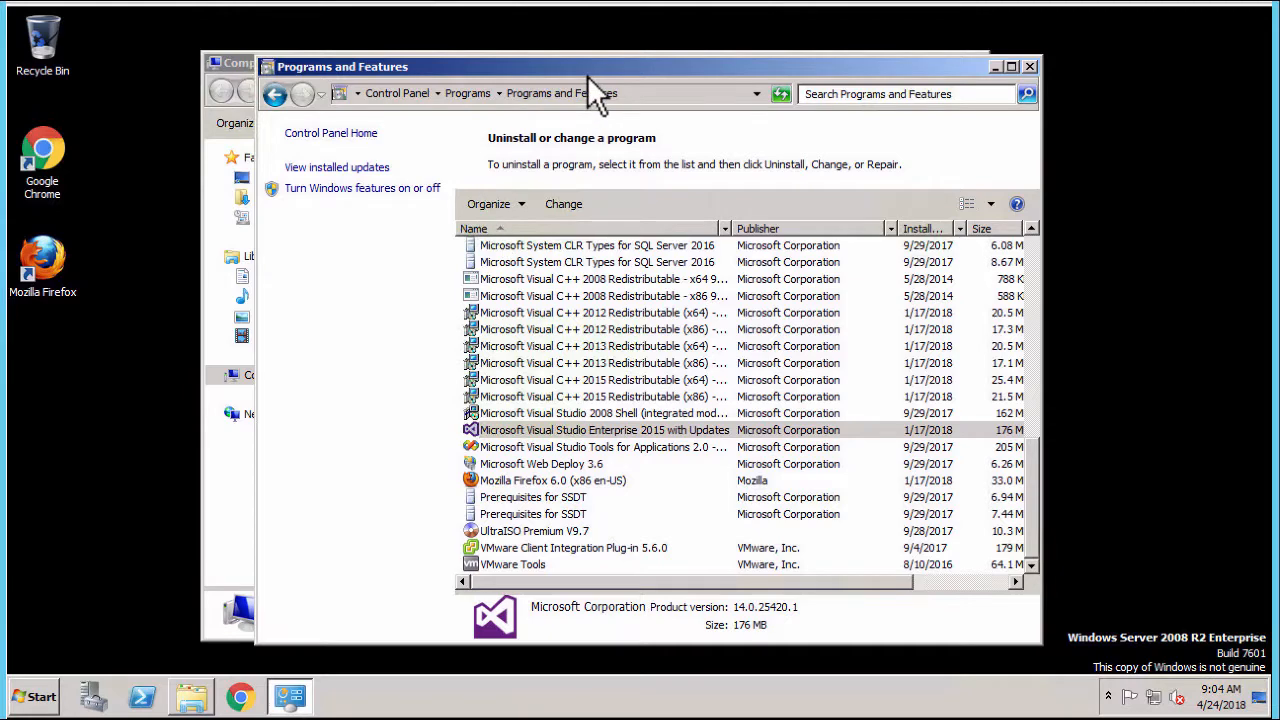
{"action": "left_click", "coordinate": [1031, 67]}
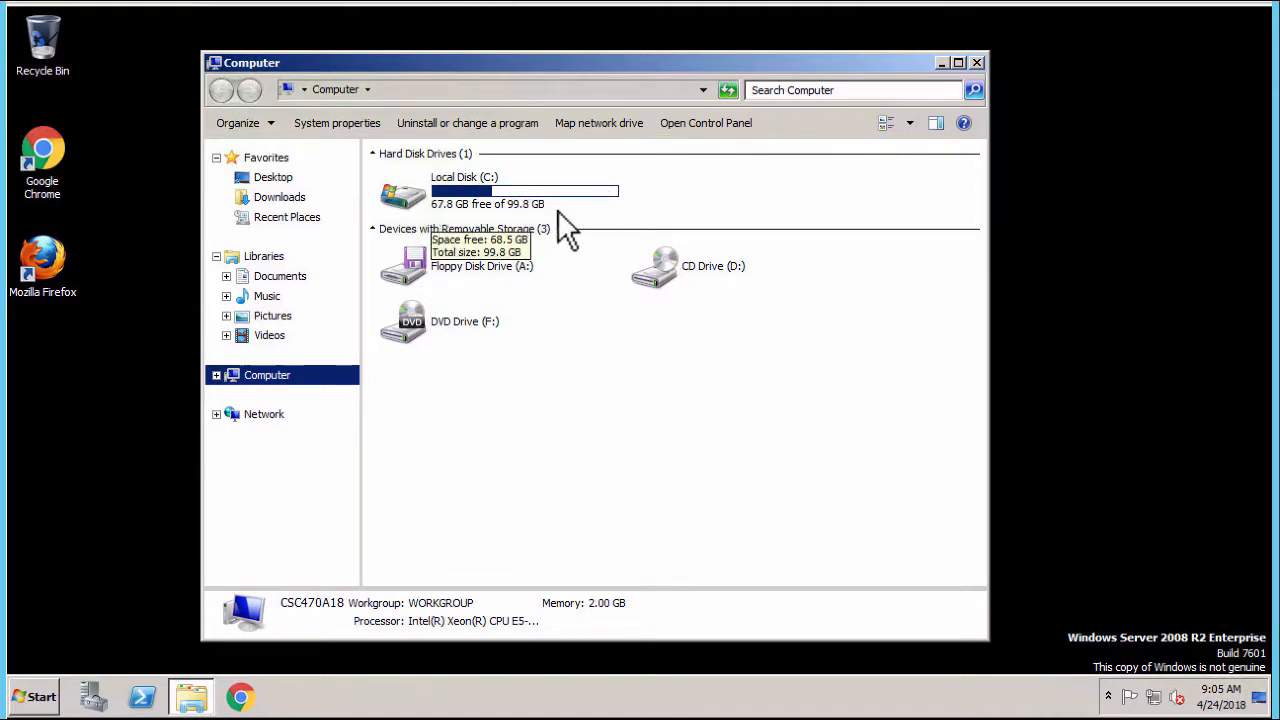
{"action": "left_click", "coordinate": [942, 63]}
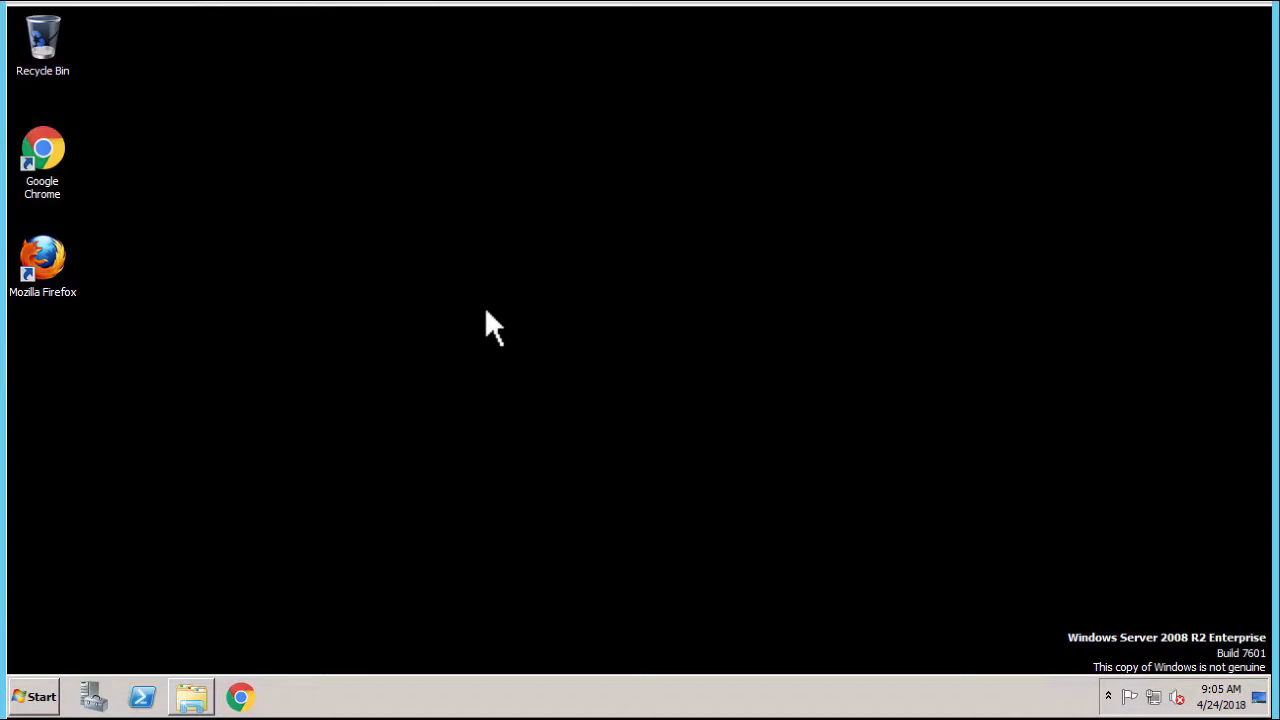
Start the Android SDK Manager by running the android batch file from C:\Program Files (x86)\Android\android-sdk\tools.
{"action": "left_click", "coordinate": [196, 697]}
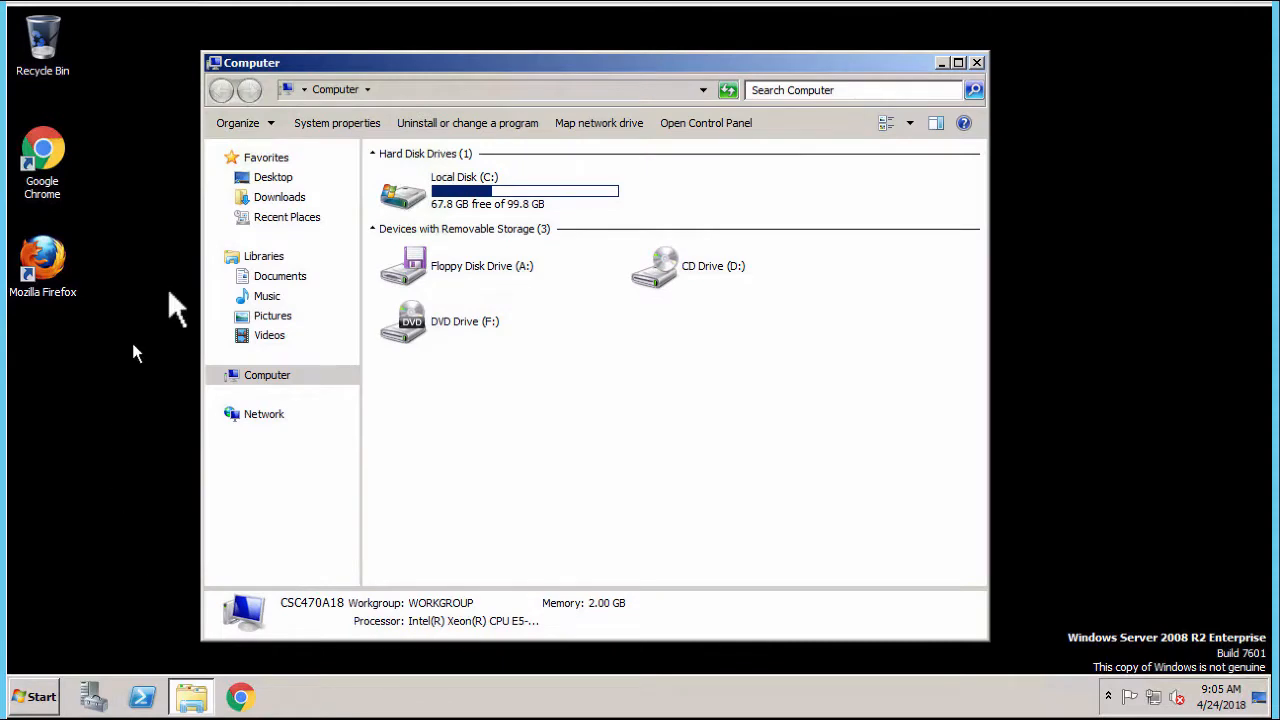
{"action": "left_click", "coordinate": [512, 205]}
{"action": "double_click", "coordinate": [512, 205]}
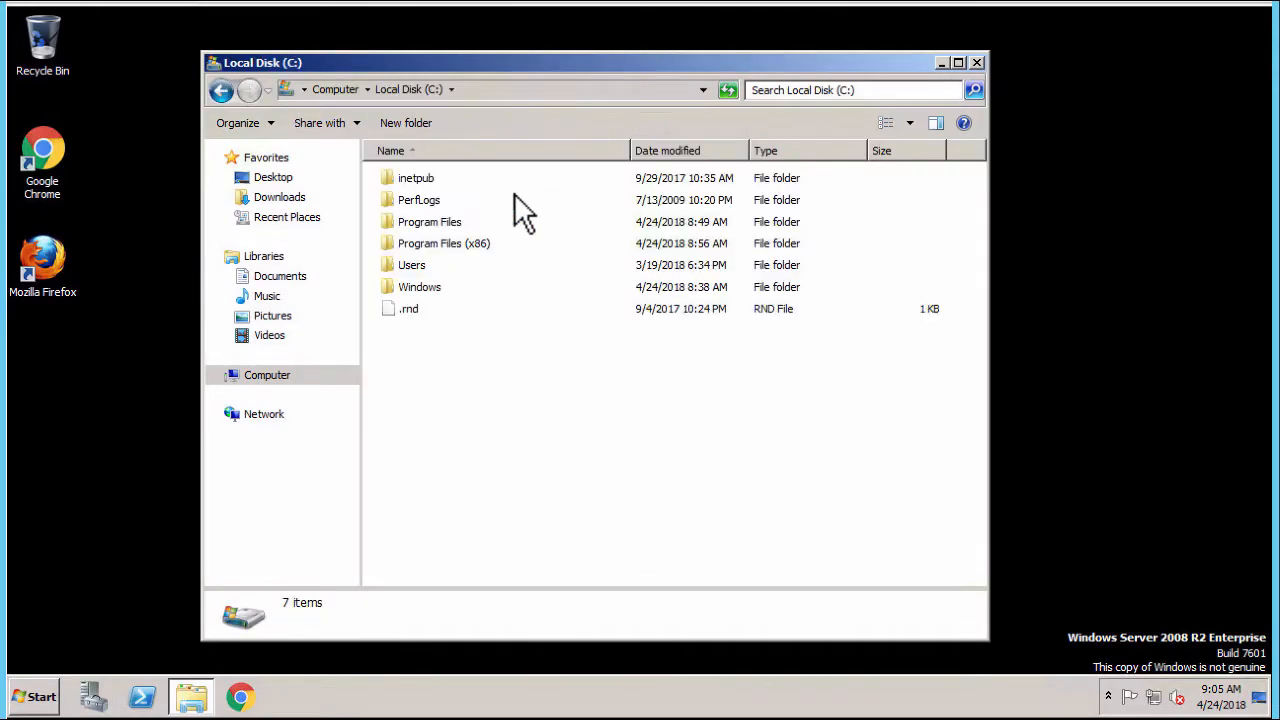
{"action": "double_click", "coordinate": [442, 243]}
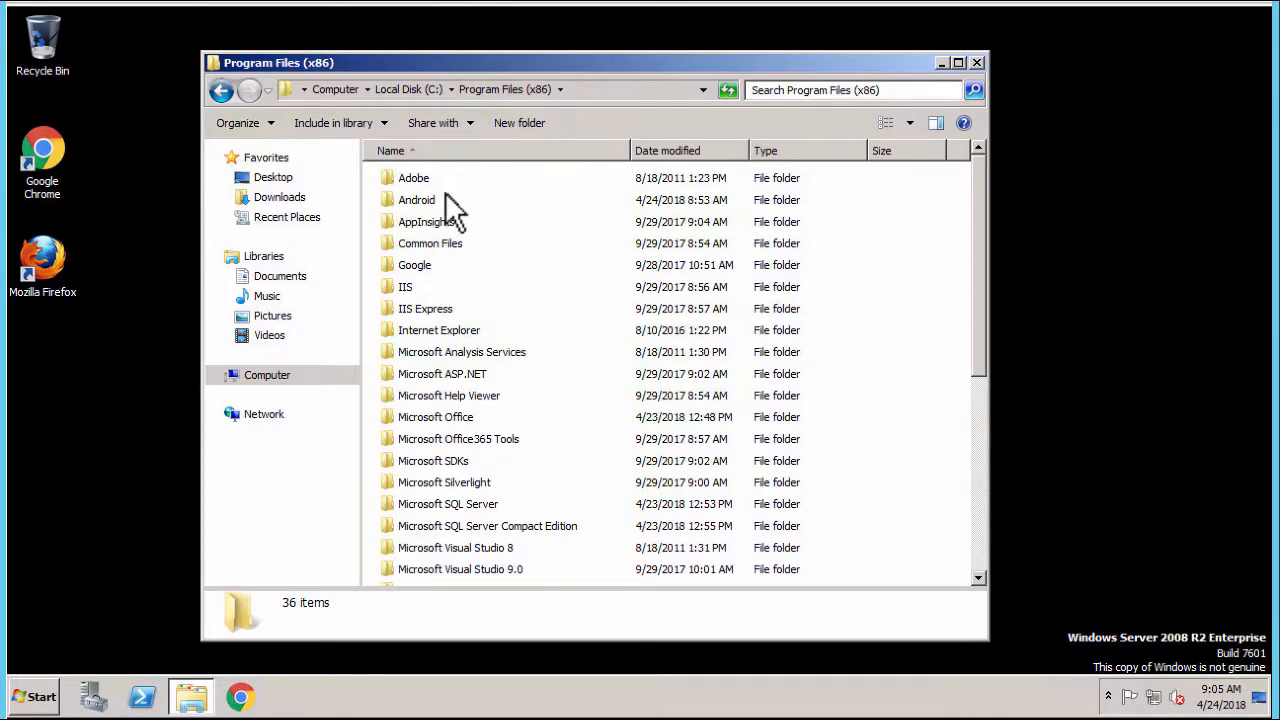
{"action": "double_click", "coordinate": [424, 195]}
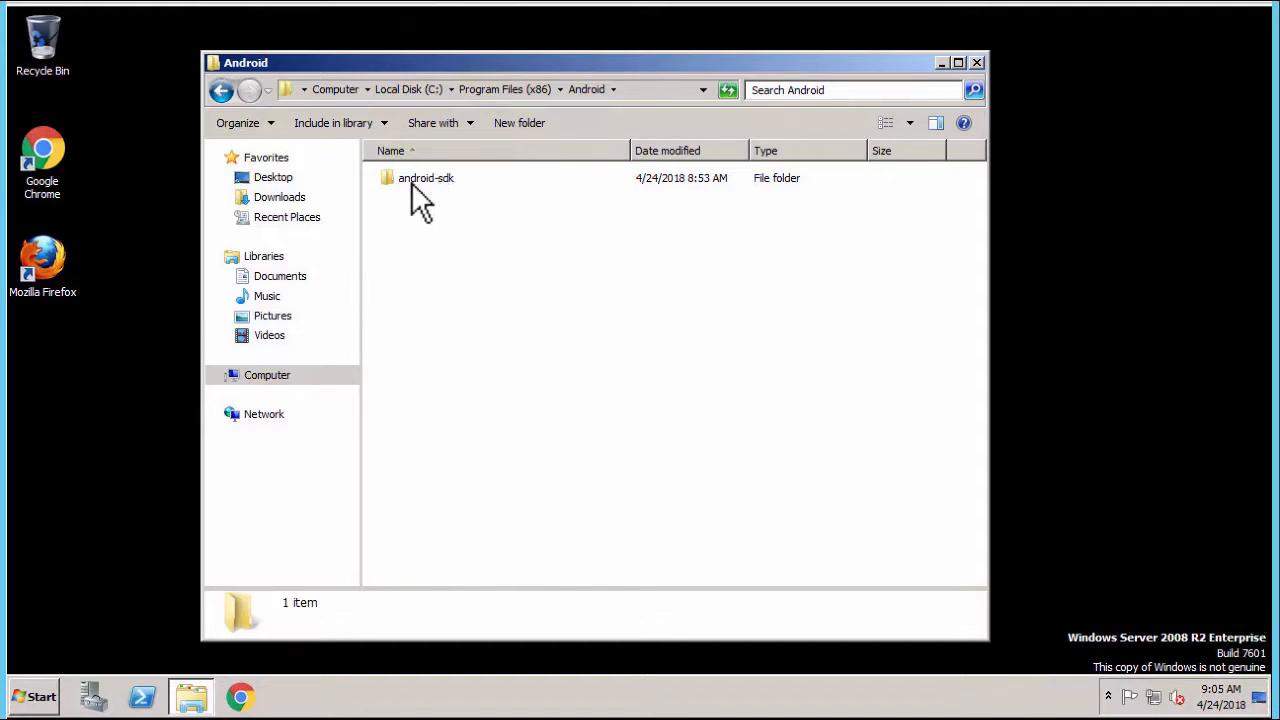
{"action": "double_click", "coordinate": [411, 183]}
{"action": "left_click", "coordinate": [416, 222]}
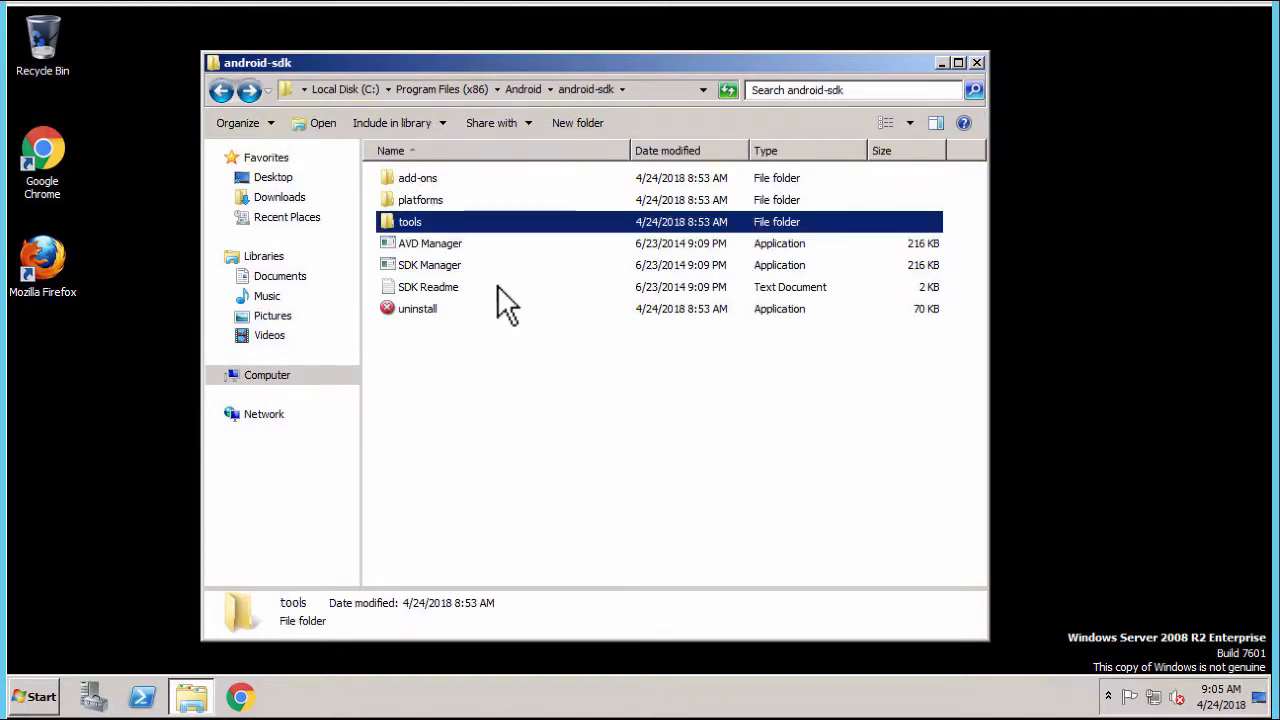
{"action": "double_click", "coordinate": [395, 228]}
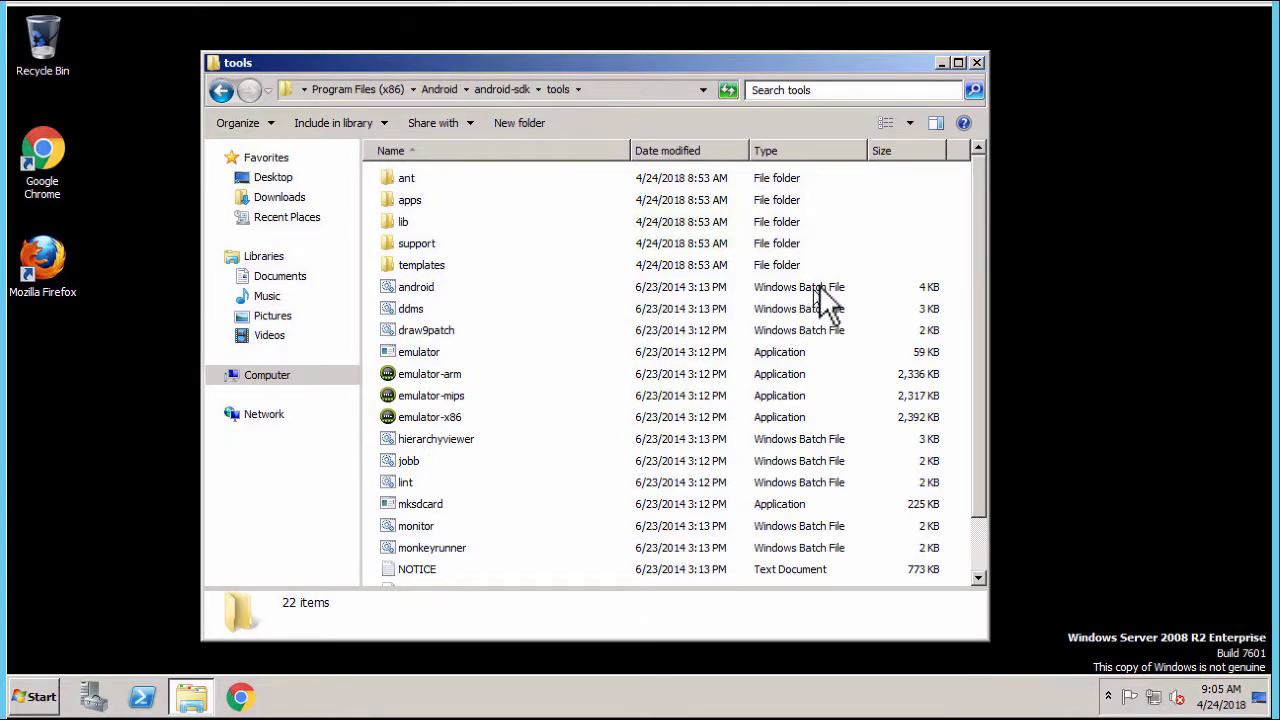
{"action": "double_click", "coordinate": [417, 287]}
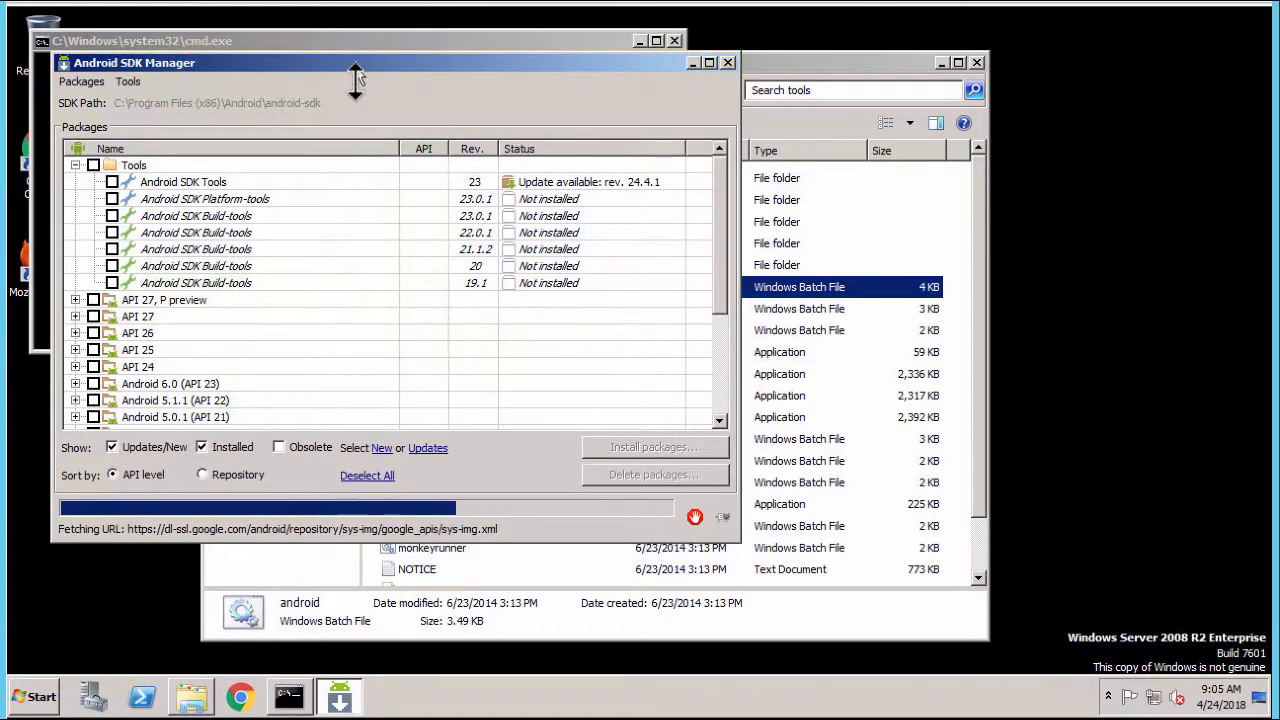
{"action": "left_click_drag", "start_coordinate": [349, 63], "coordinate": [462, 63]}
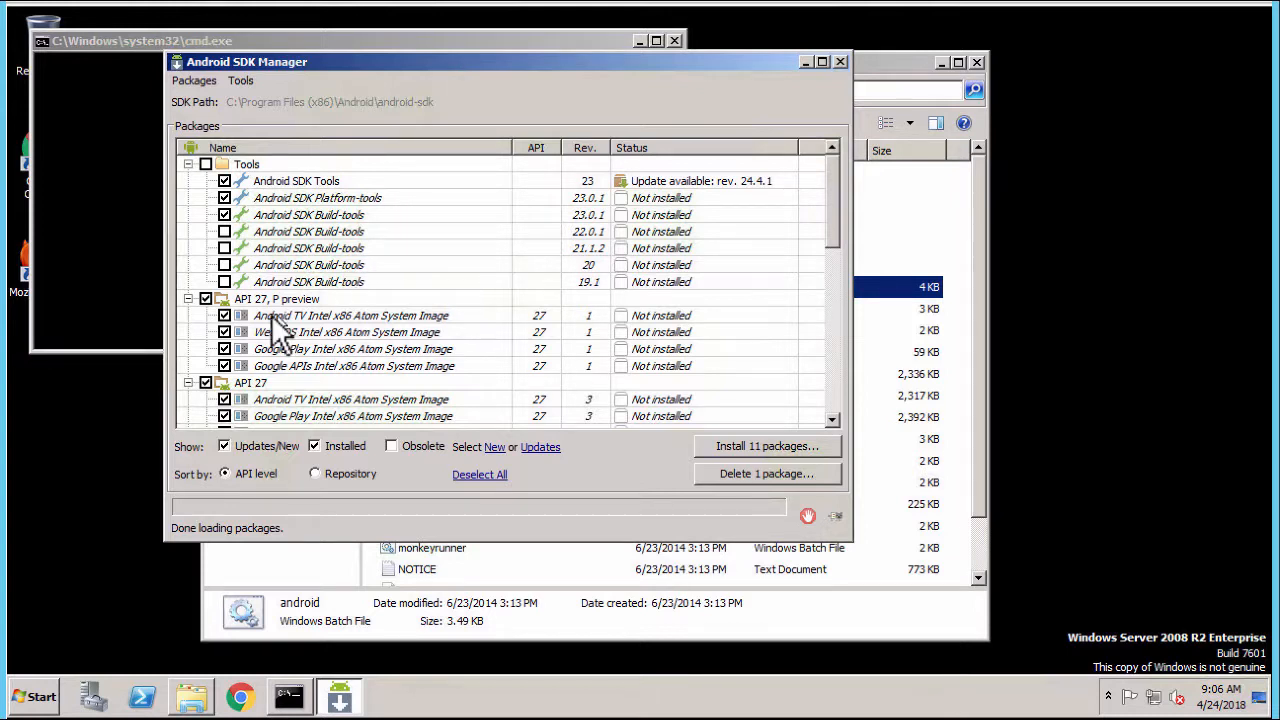
Deselect the API 27, P preview and API 27 package groups and select all Android 6.0 (API 23) packages.
{"action": "left_click", "coordinate": [206, 299]}
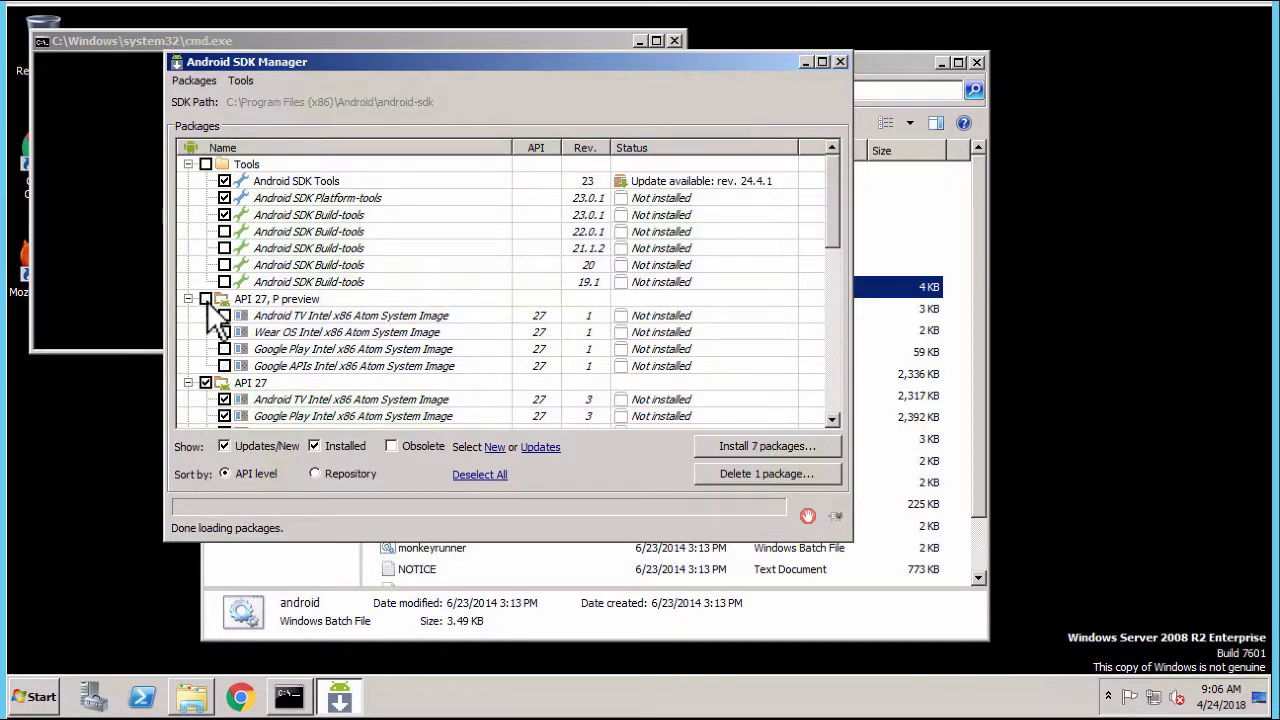
{"action": "left_click", "coordinate": [206, 383]}
{"action": "left_click_drag", "start_coordinate": [833, 210], "coordinate": [832, 287]}
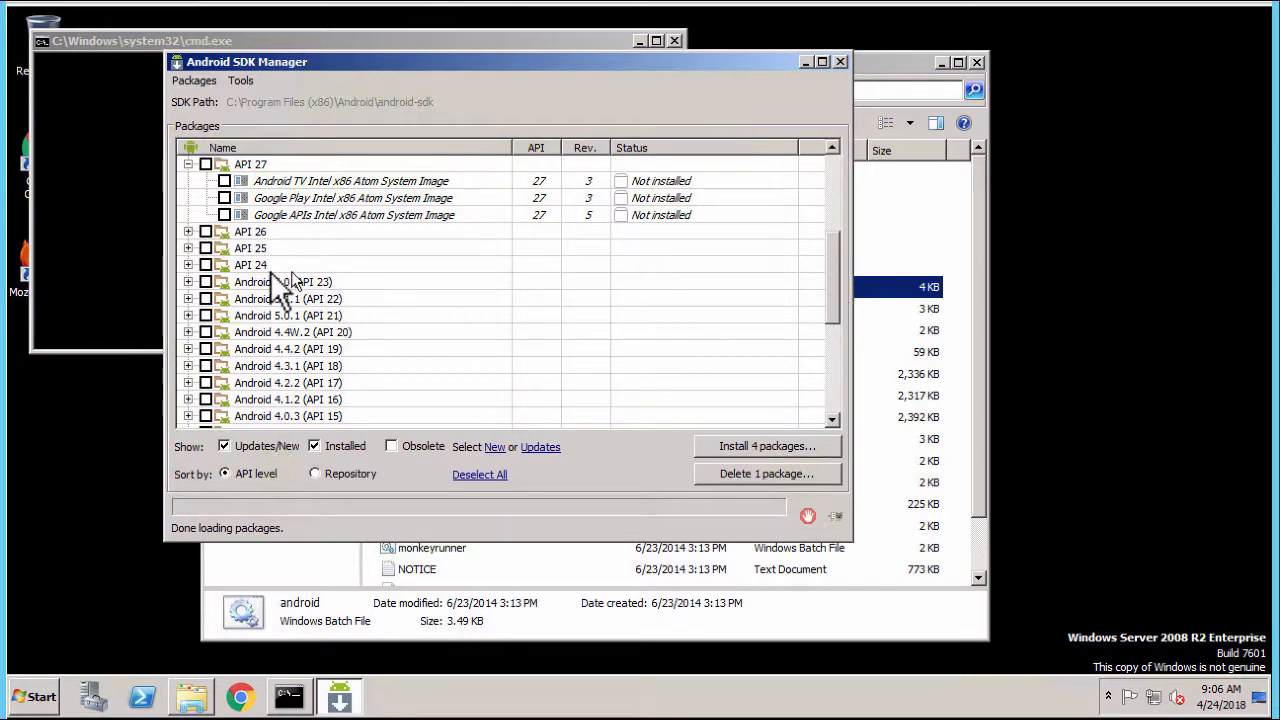
{"action": "left_click", "coordinate": [189, 282]}
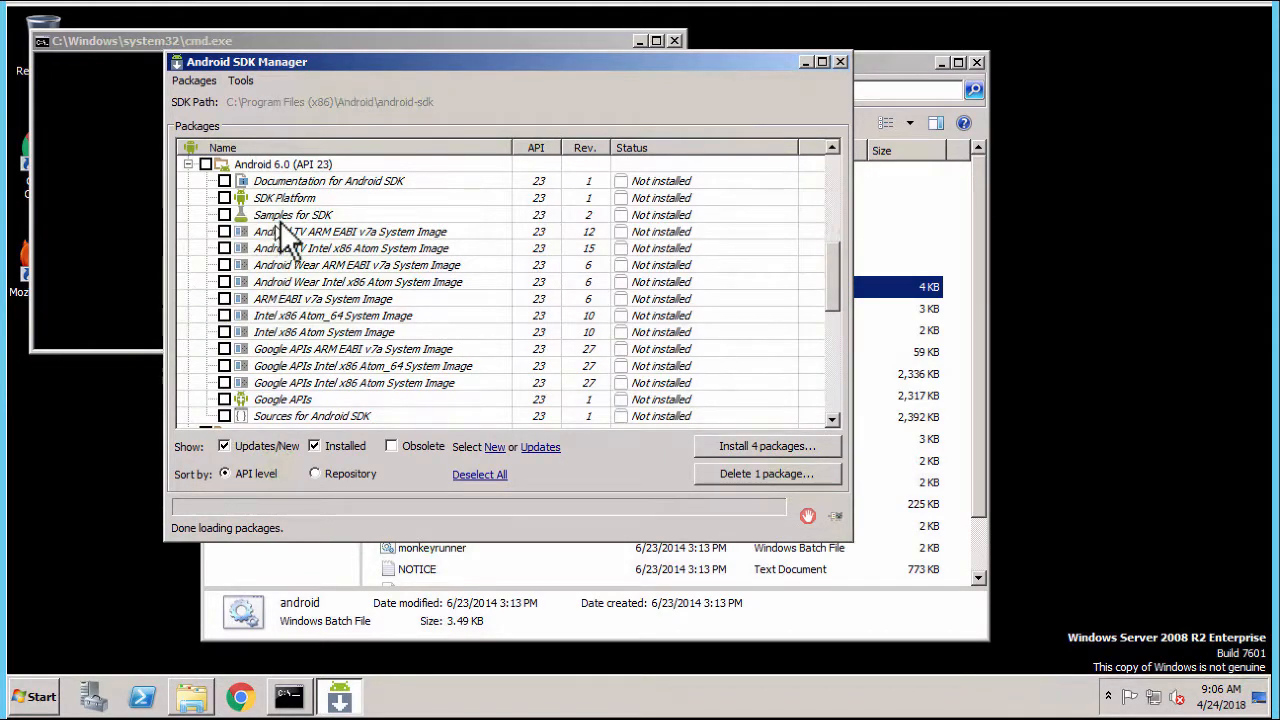
{"action": "left_click", "coordinate": [205, 164]}
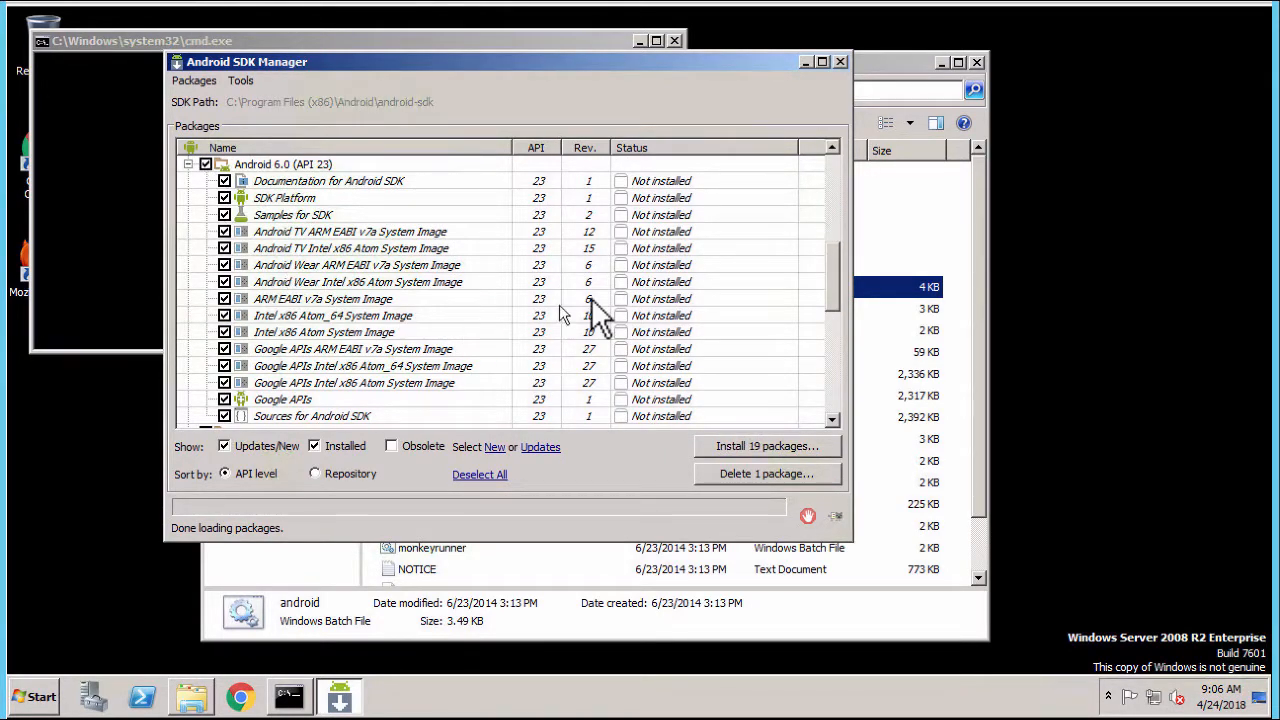
Review the packages marked for installation in the Tools, Android 6.0 (API 23) and Extras groups.
{"action": "mouse_move", "coordinate": [834, 269]}
{"action": "left_mouse_down"}
{"action": "mouse_move", "coordinate": [835, 287]}
{"action": "mouse_move", "coordinate": [837, 276]}
{"action": "left_mouse_up"}
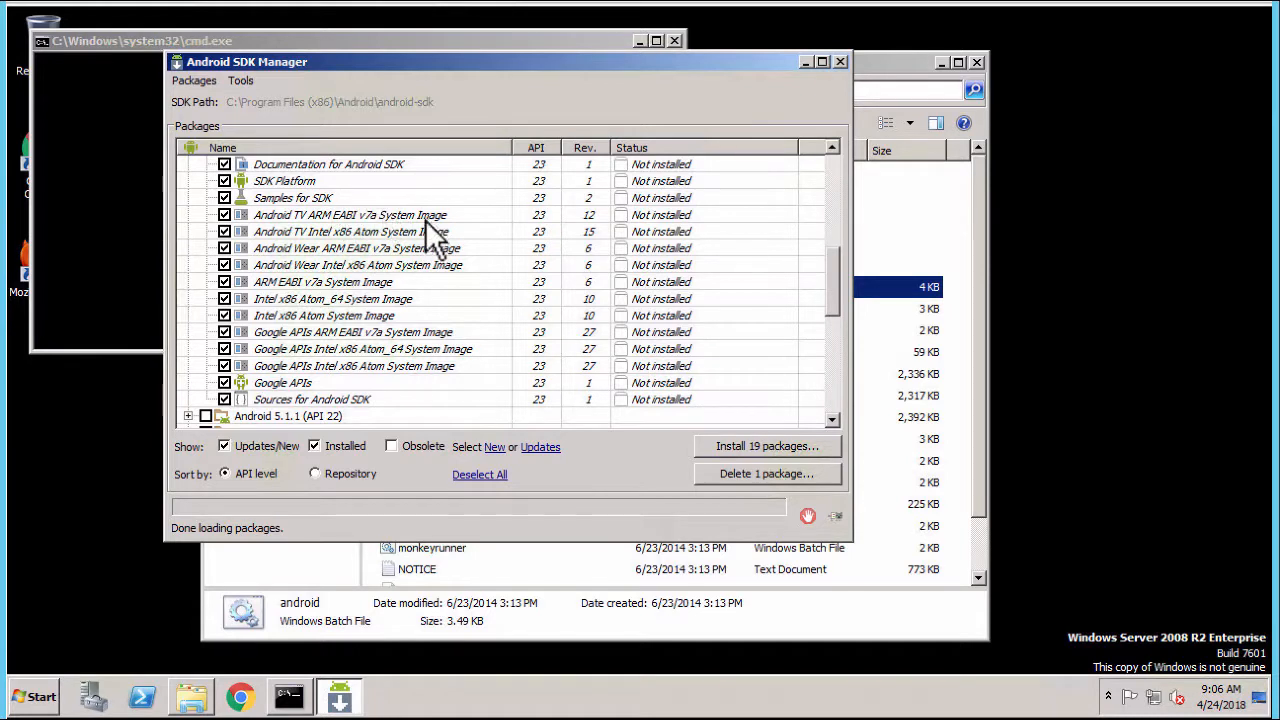
{"action": "mouse_move", "coordinate": [426, 220]}
{"action": "left_click_drag", "start_coordinate": [833, 280], "coordinate": [831, 407]}
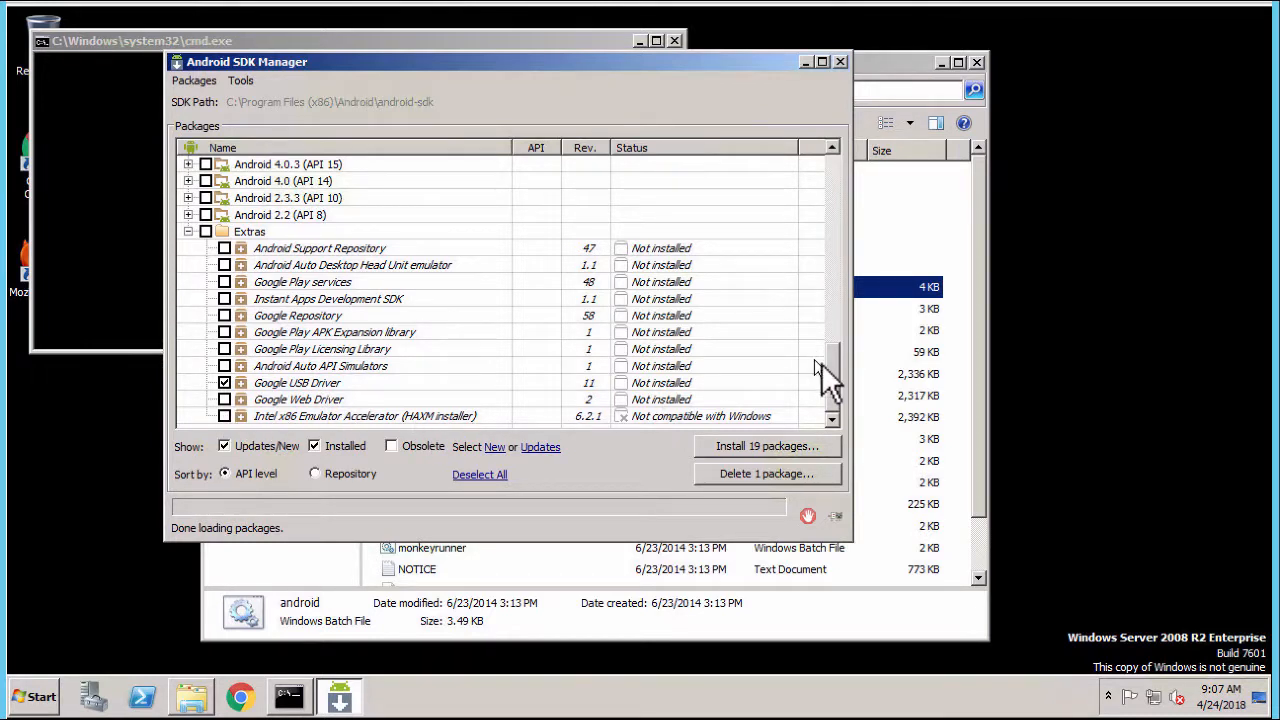
{"action": "left_click_drag", "start_coordinate": [832, 380], "coordinate": [837, 282]}
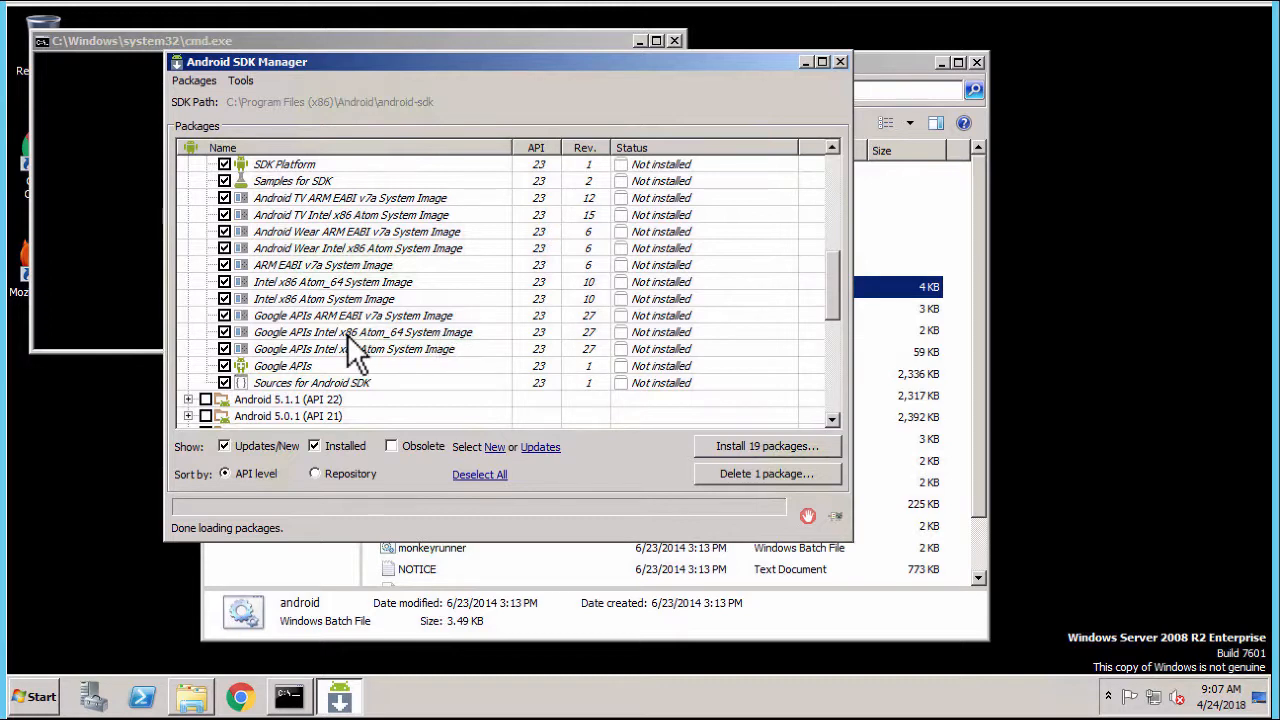
{"action": "mouse_move", "coordinate": [347, 334]}
{"action": "left_click_drag", "start_coordinate": [836, 291], "coordinate": [840, 404]}
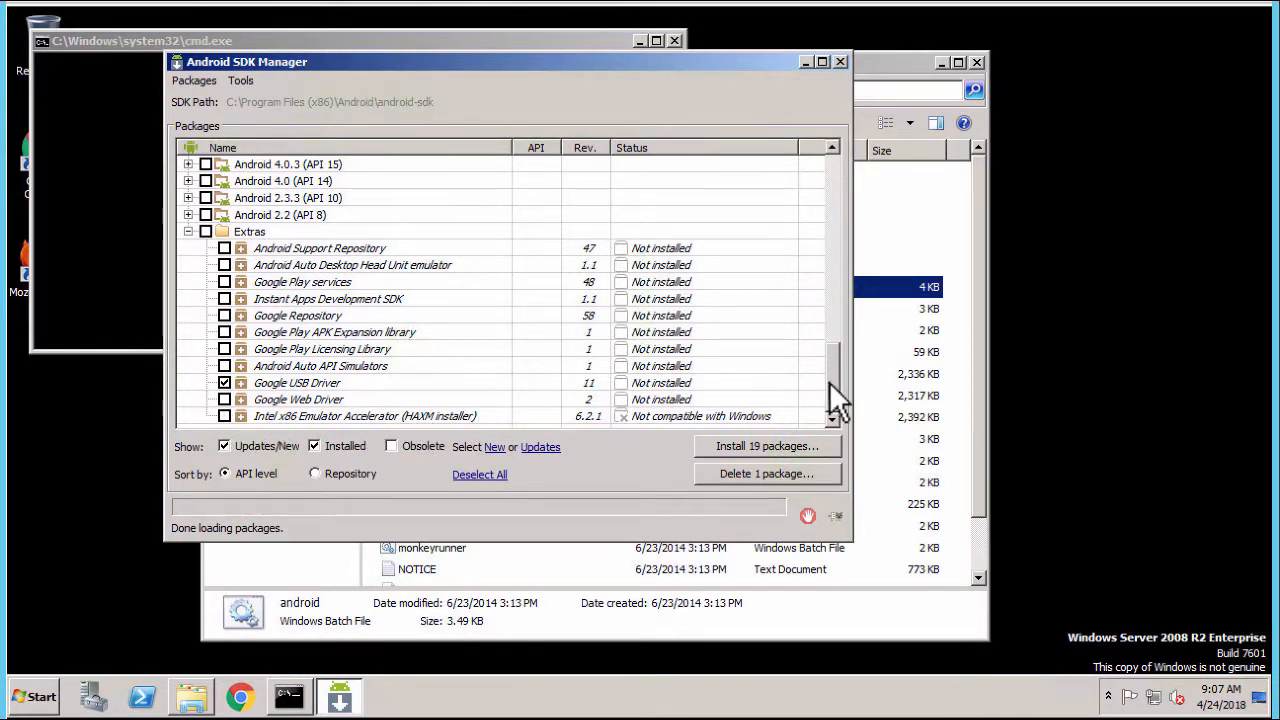
{"action": "left_click_drag", "start_coordinate": [829, 381], "coordinate": [841, 187]}
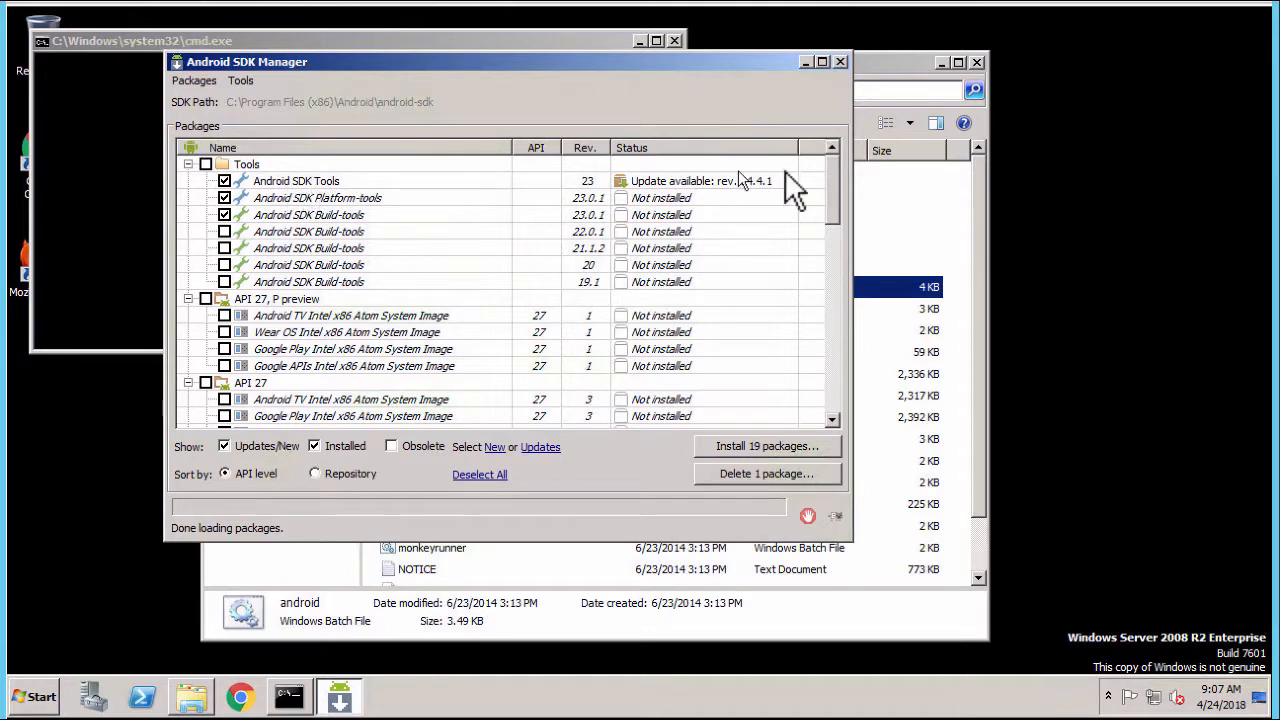
{"action": "left_click_drag", "start_coordinate": [837, 192], "coordinate": [838, 268]}
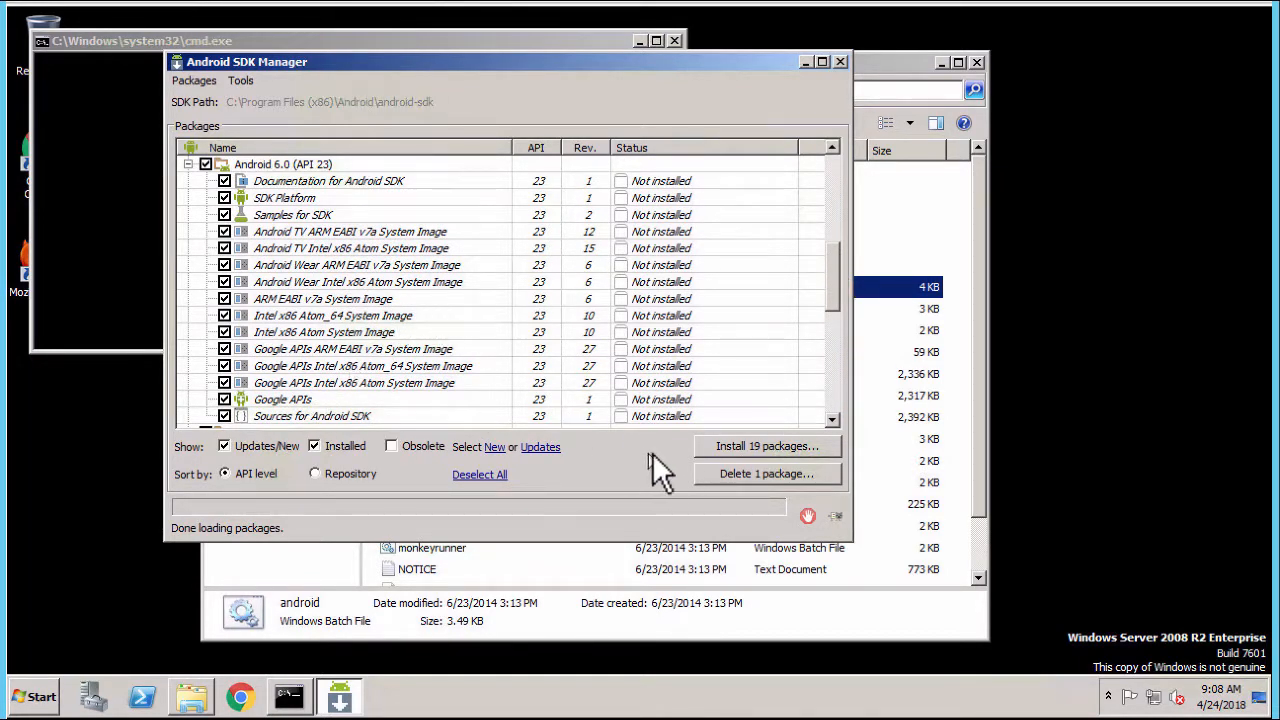
Accept the Android SDK License for the selected packages, review the package list and start the installation.
{"action": "left_click", "coordinate": [764, 446]}
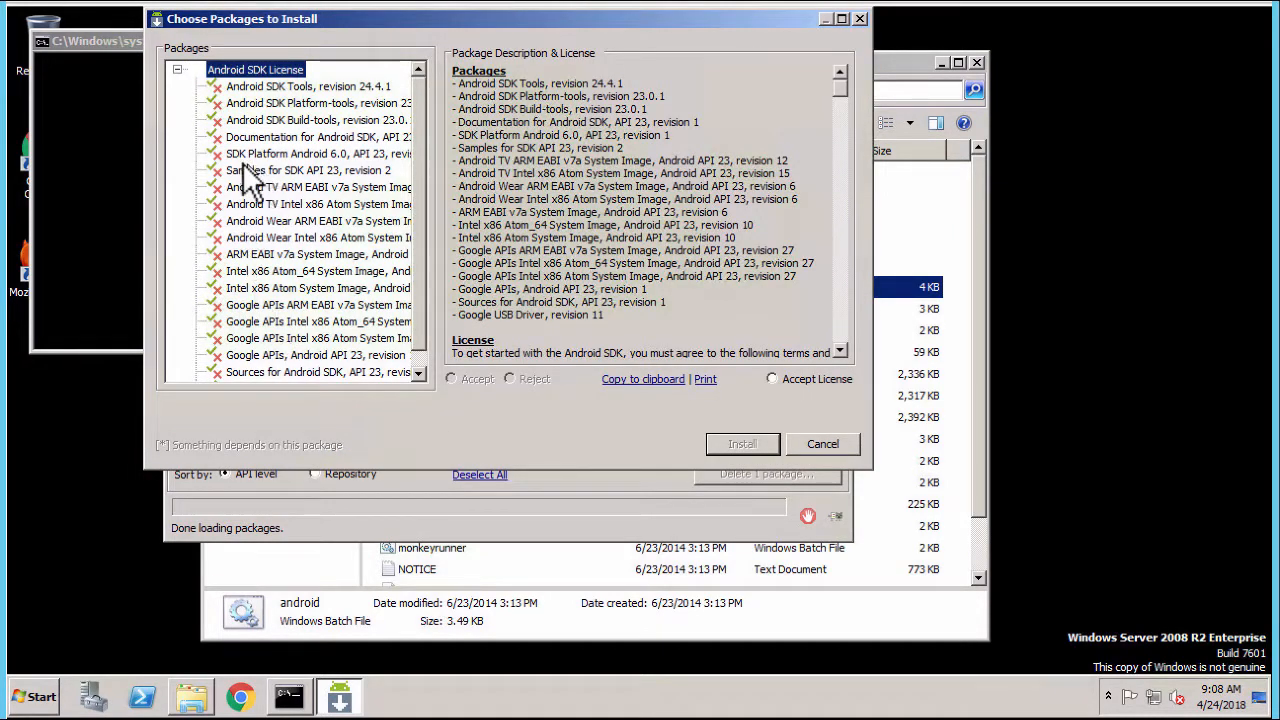
{"action": "left_click", "coordinate": [773, 378]}
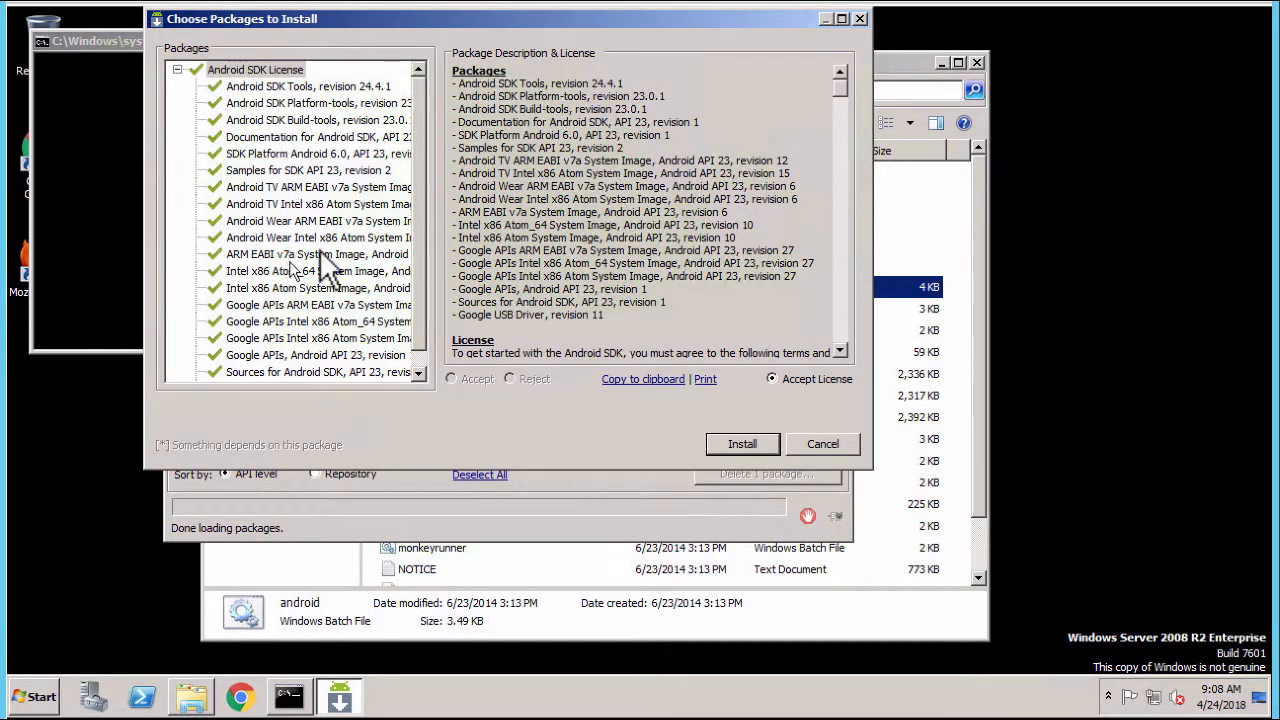
{"action": "left_click", "coordinate": [303, 86]}
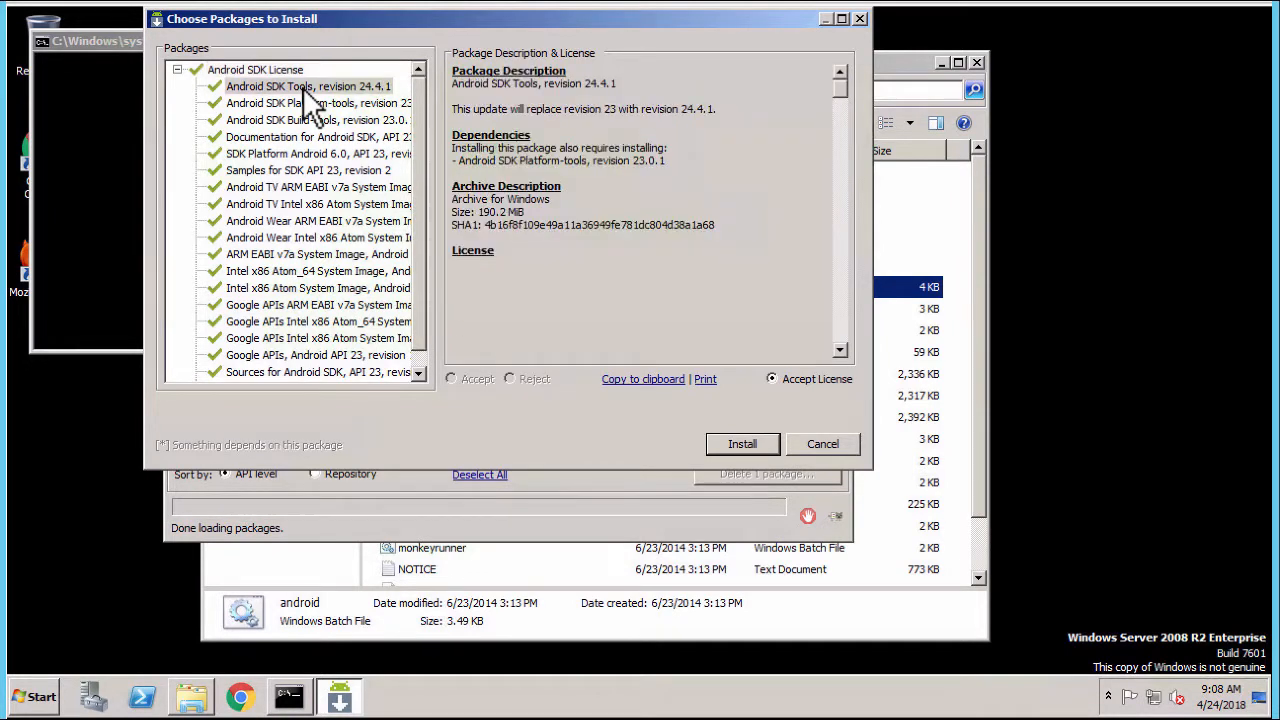
{"action": "left_click", "coordinate": [241, 70]}
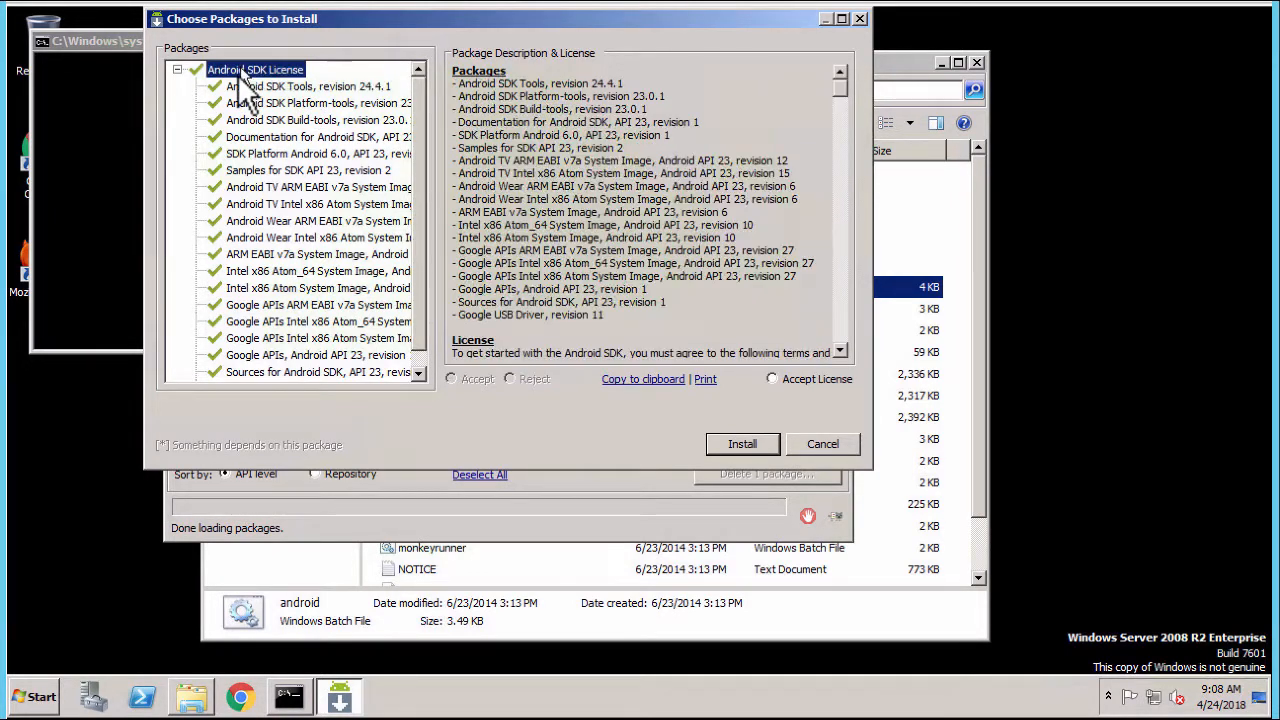
{"action": "scroll", "coordinate": [414, 131], "scroll_direction": "down", "scroll_amount": 1}
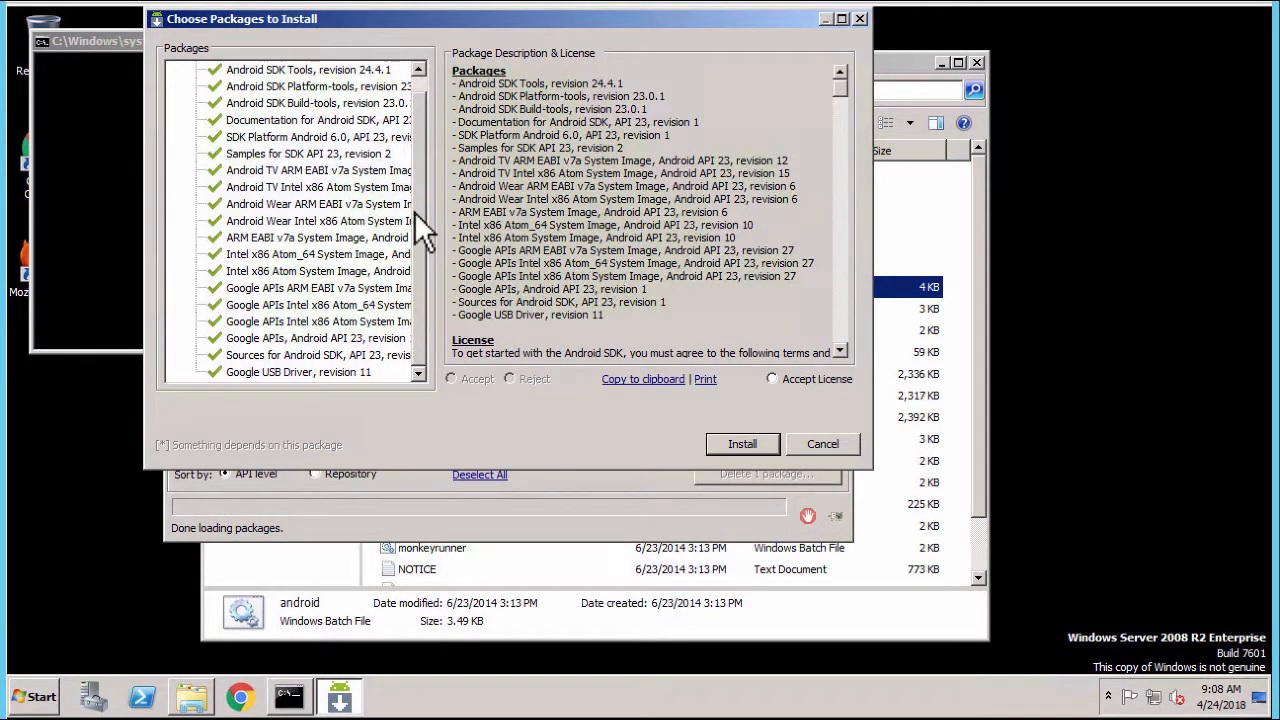
{"action": "scroll", "coordinate": [423, 242], "scroll_direction": "up", "scroll_amount": 1}
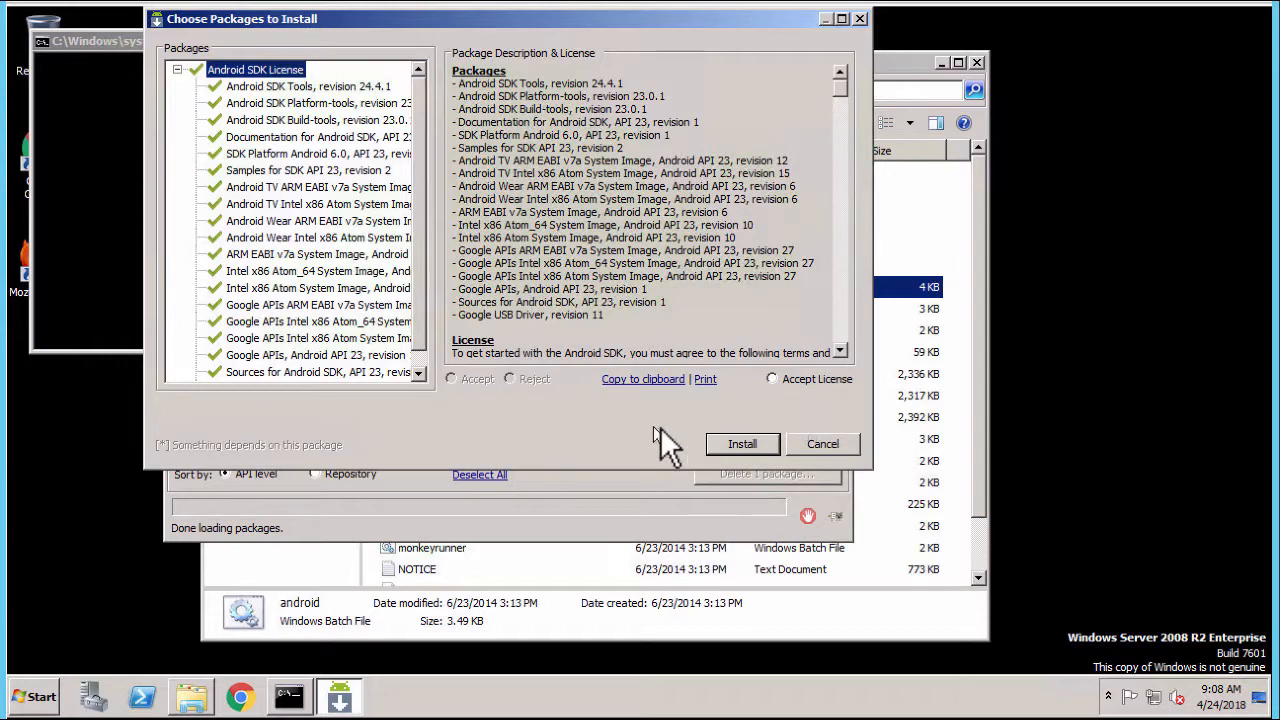
{"action": "left_click", "coordinate": [725, 441]}
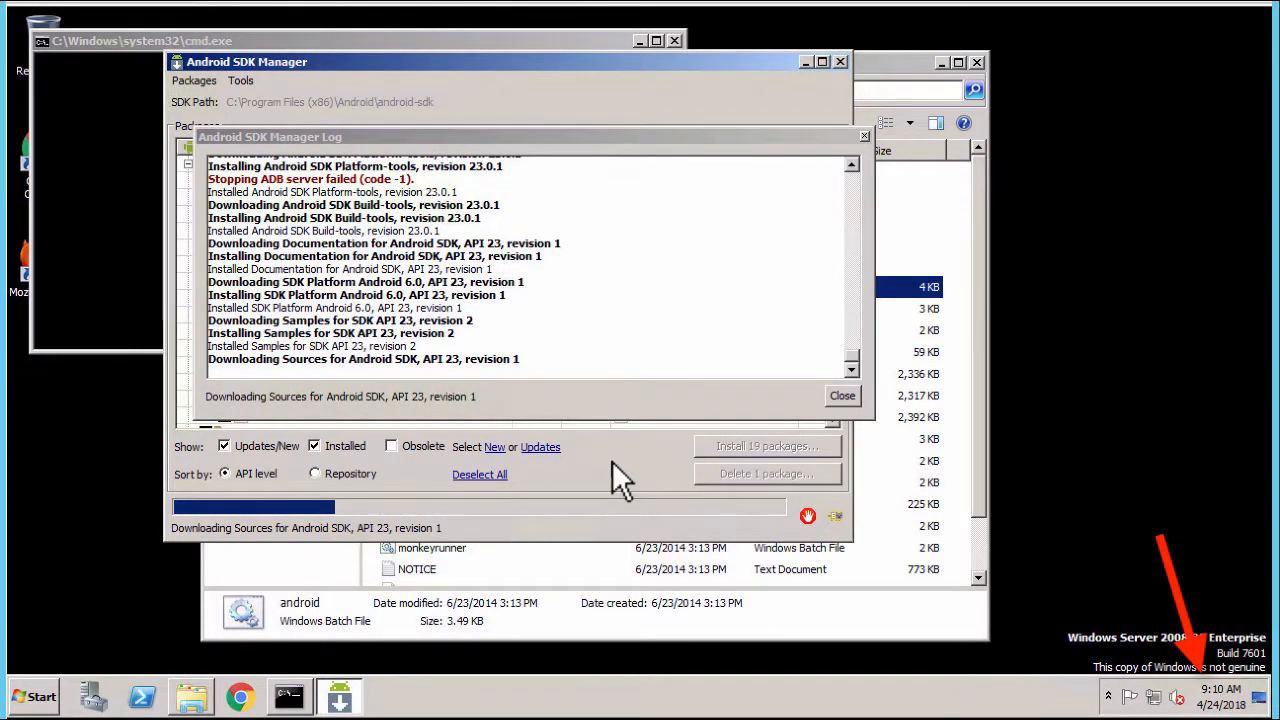
Install the remaining selected packages, acknowledge the Android Tools Updated notice and check the package statuses through Extras.
{"action": "left_click", "coordinate": [740, 447]}
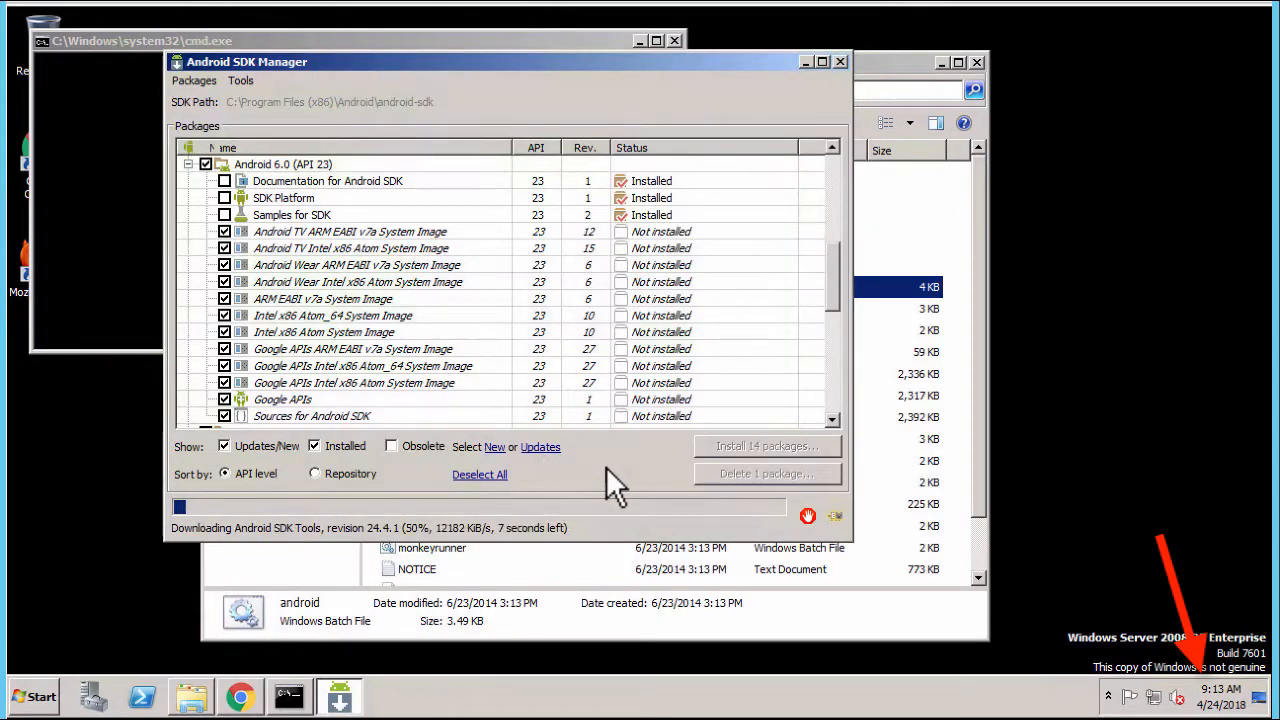
{"action": "left_click_drag", "start_coordinate": [831, 264], "coordinate": [831, 260]}
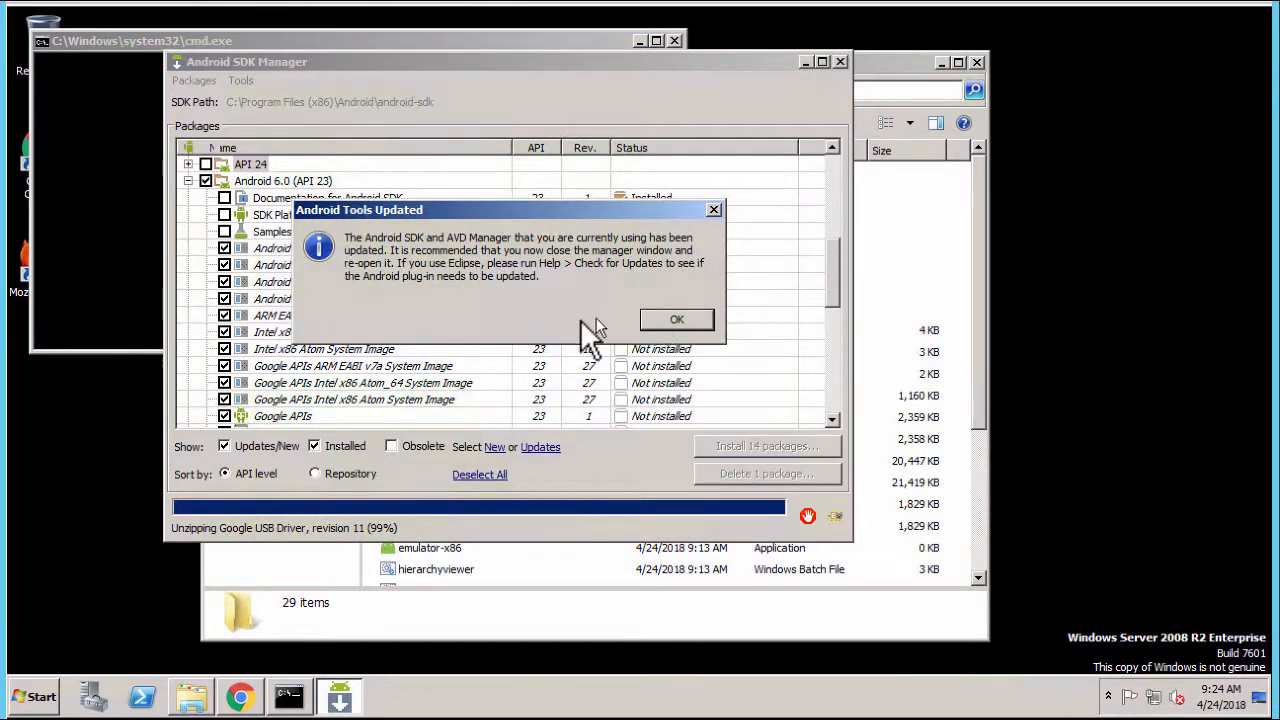
{"action": "left_click", "coordinate": [669, 323]}
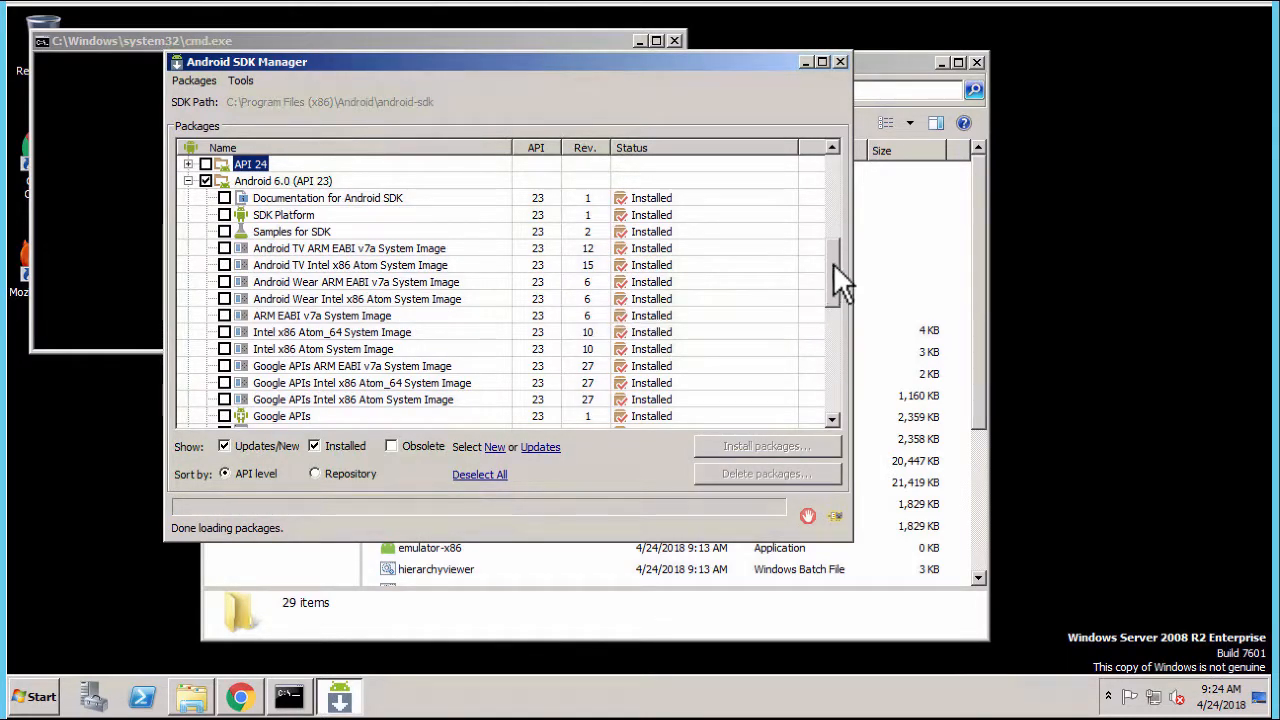
{"action": "left_click_drag", "start_coordinate": [833, 263], "coordinate": [845, 425]}
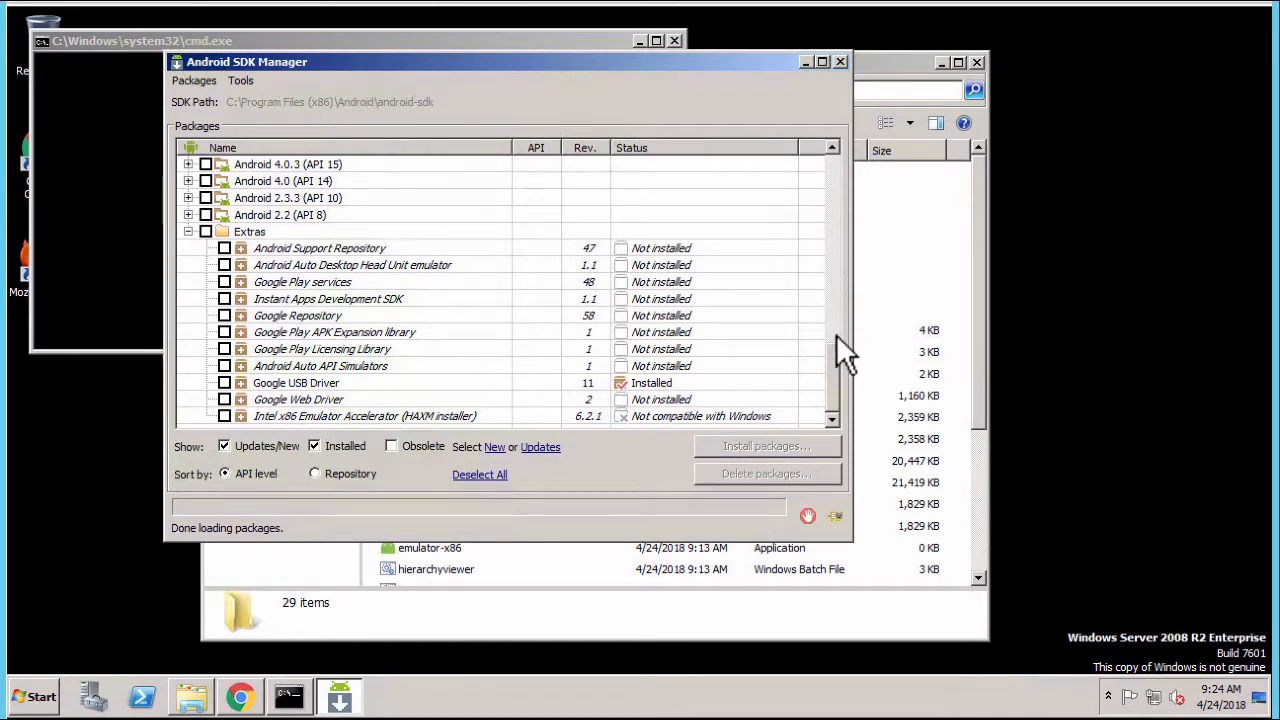
{"action": "left_click_drag", "start_coordinate": [836, 334], "coordinate": [837, 380]}
Close the Android SDK Manager and start Visual Studio 2015.
{"action": "left_click", "coordinate": [839, 61]}
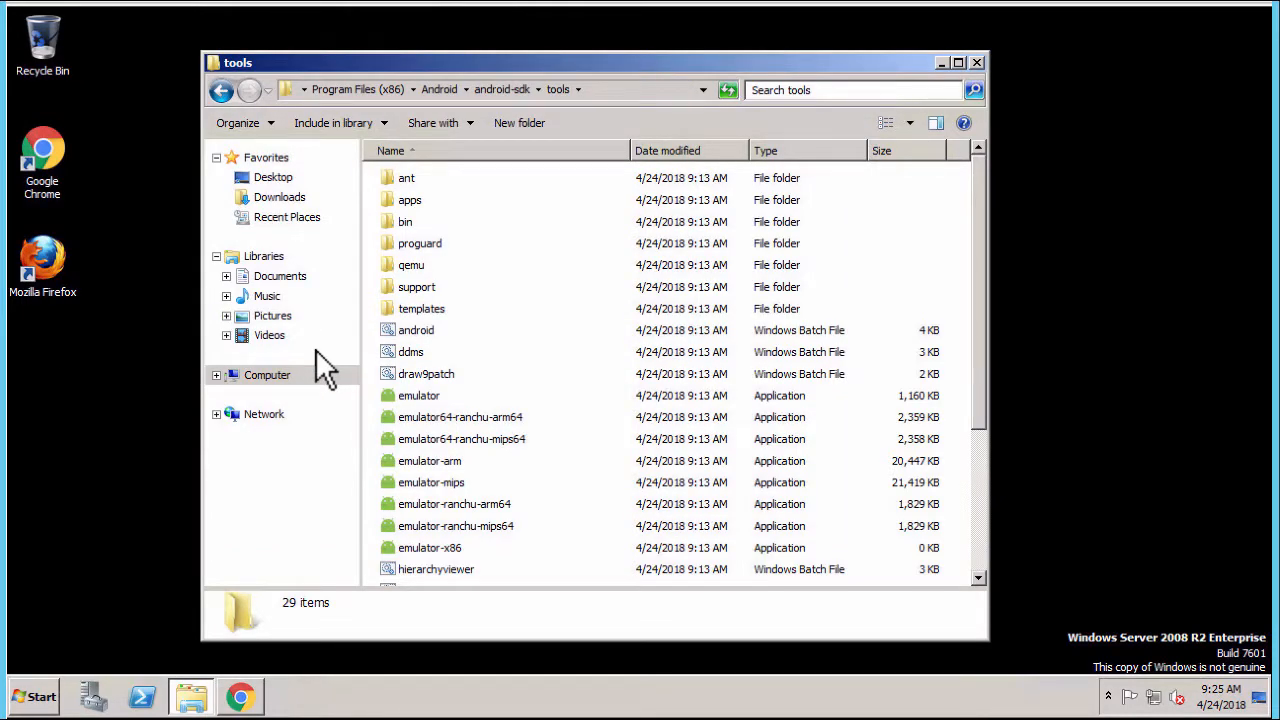
{"action": "left_click", "coordinate": [40, 690]}
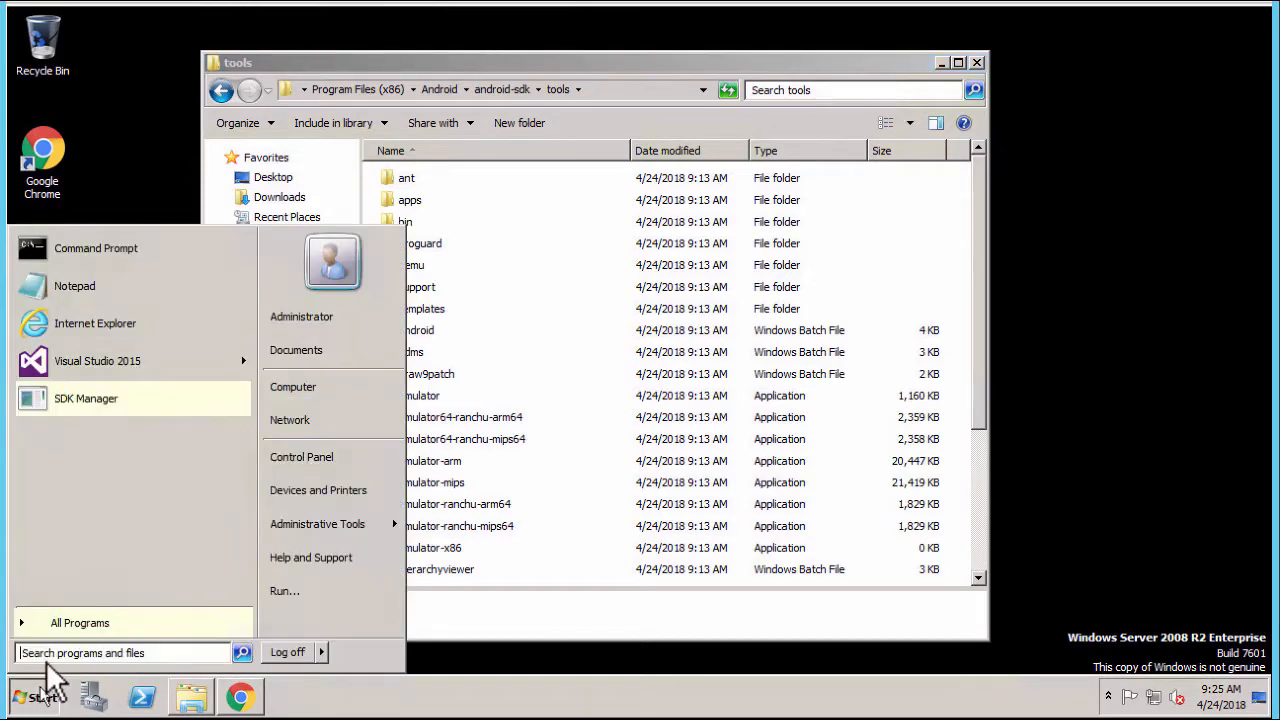
{"action": "left_click", "coordinate": [88, 350]}
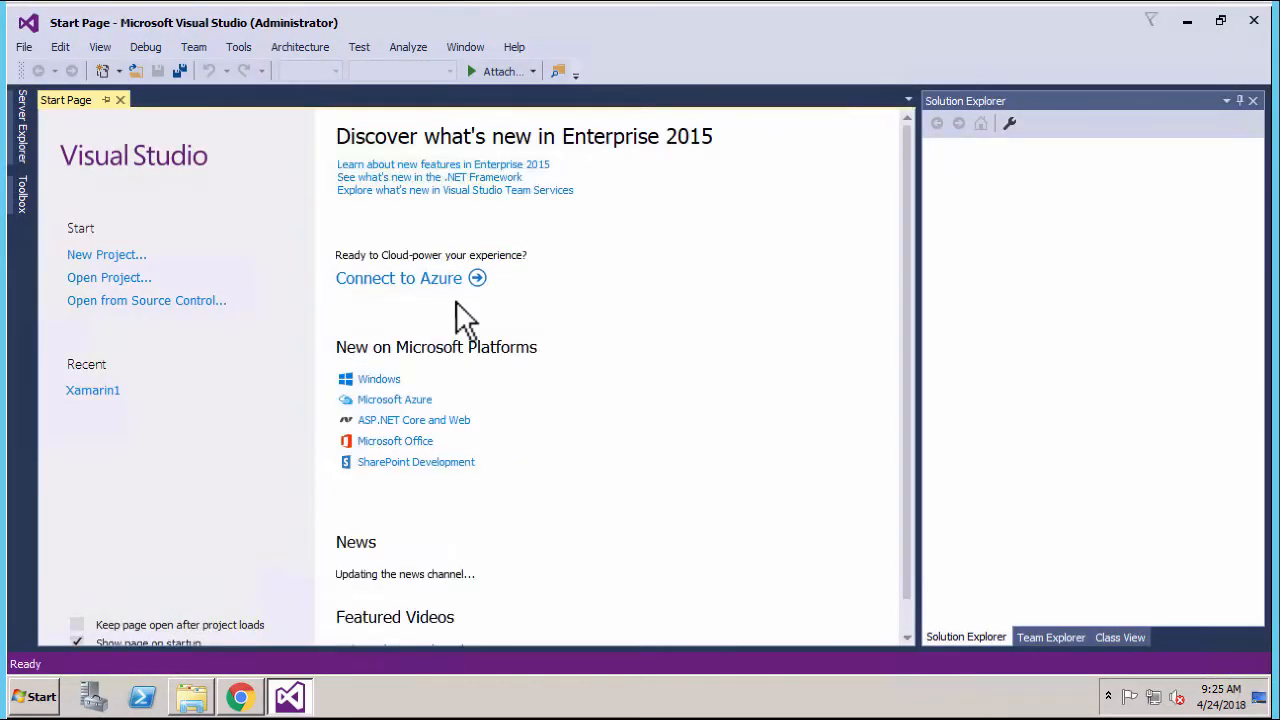
Go back from the Android tools folder to Computer, check the free space on Local Disk (C:), and minimize the window.
{"action": "left_click", "coordinate": [191, 696]}
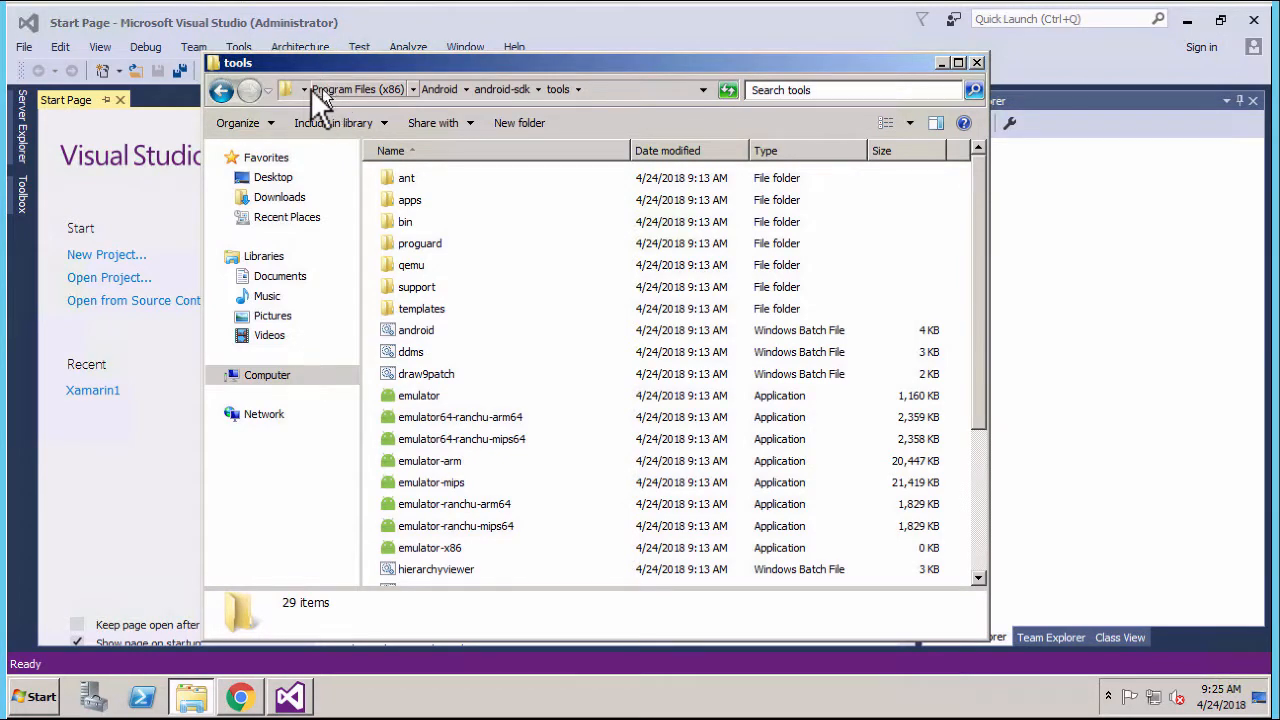
{"action": "left_click", "coordinate": [221, 90]}
{"action": "left_click", "coordinate": [221, 90]}
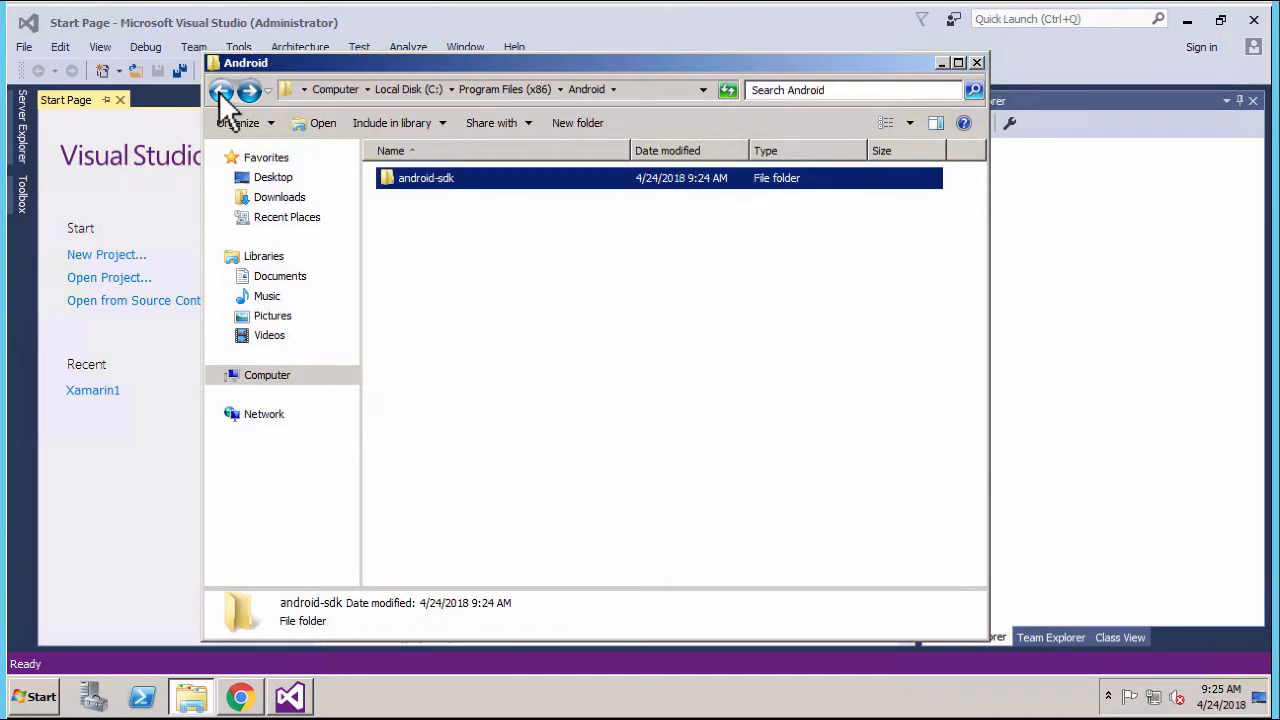
{"action": "left_click", "coordinate": [221, 90]}
{"action": "left_click", "coordinate": [221, 90]}
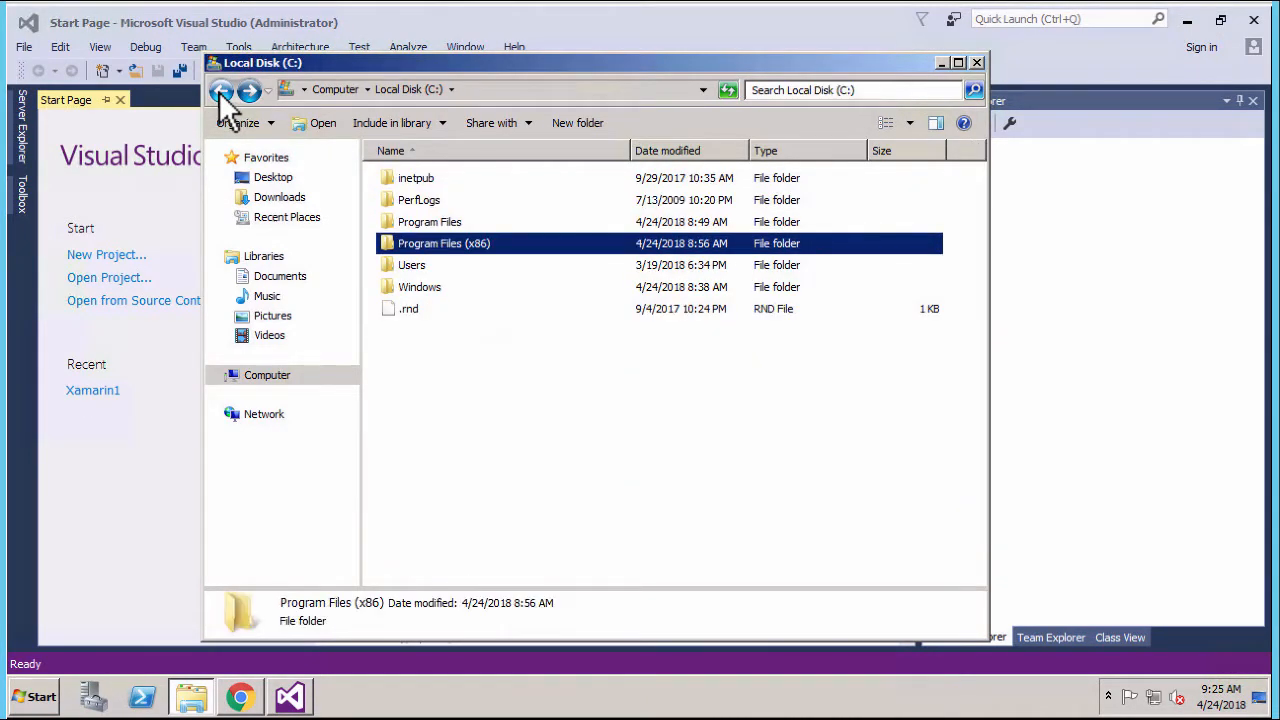
{"action": "left_click", "coordinate": [221, 91]}
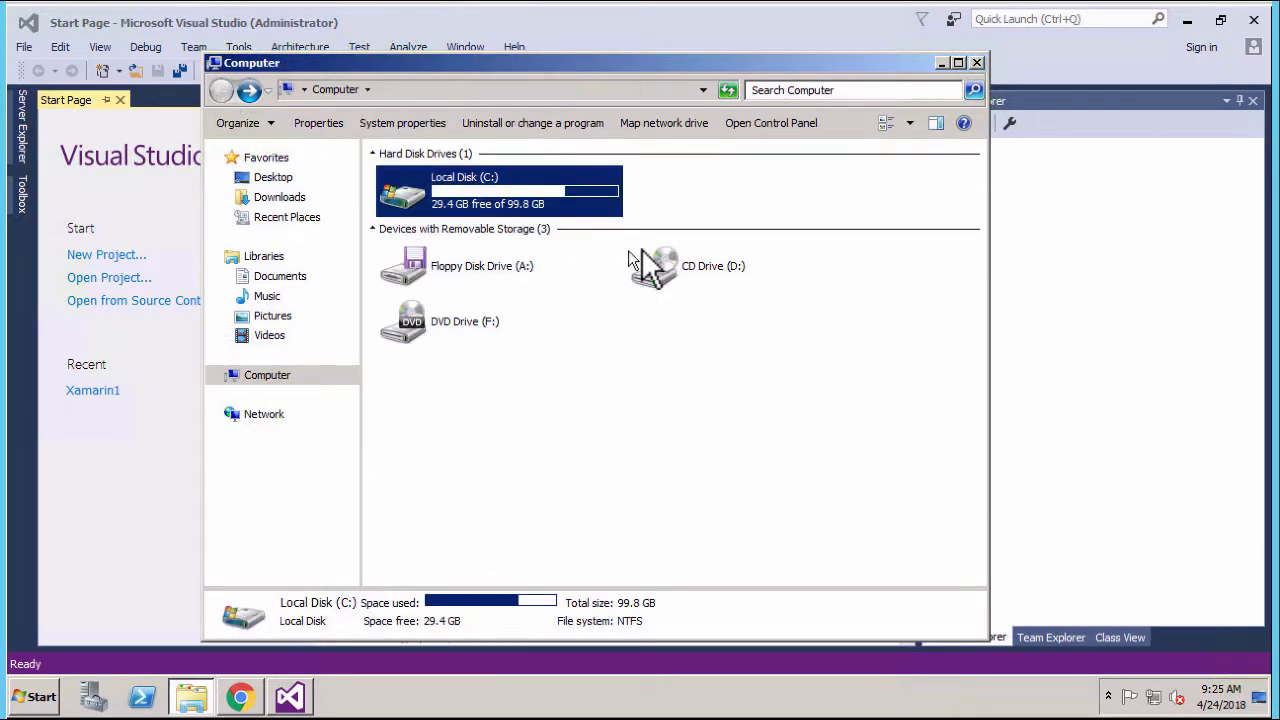
{"action": "left_click", "coordinate": [685, 197]}
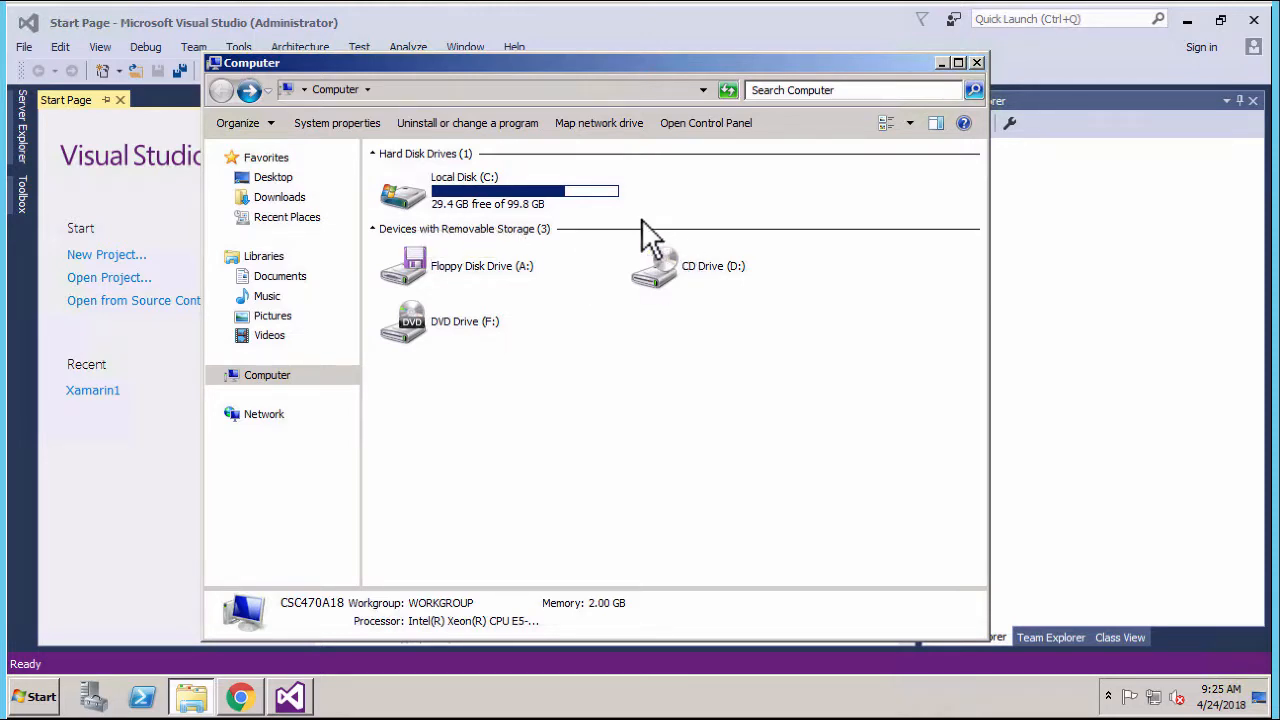
{"action": "left_click", "coordinate": [943, 64]}
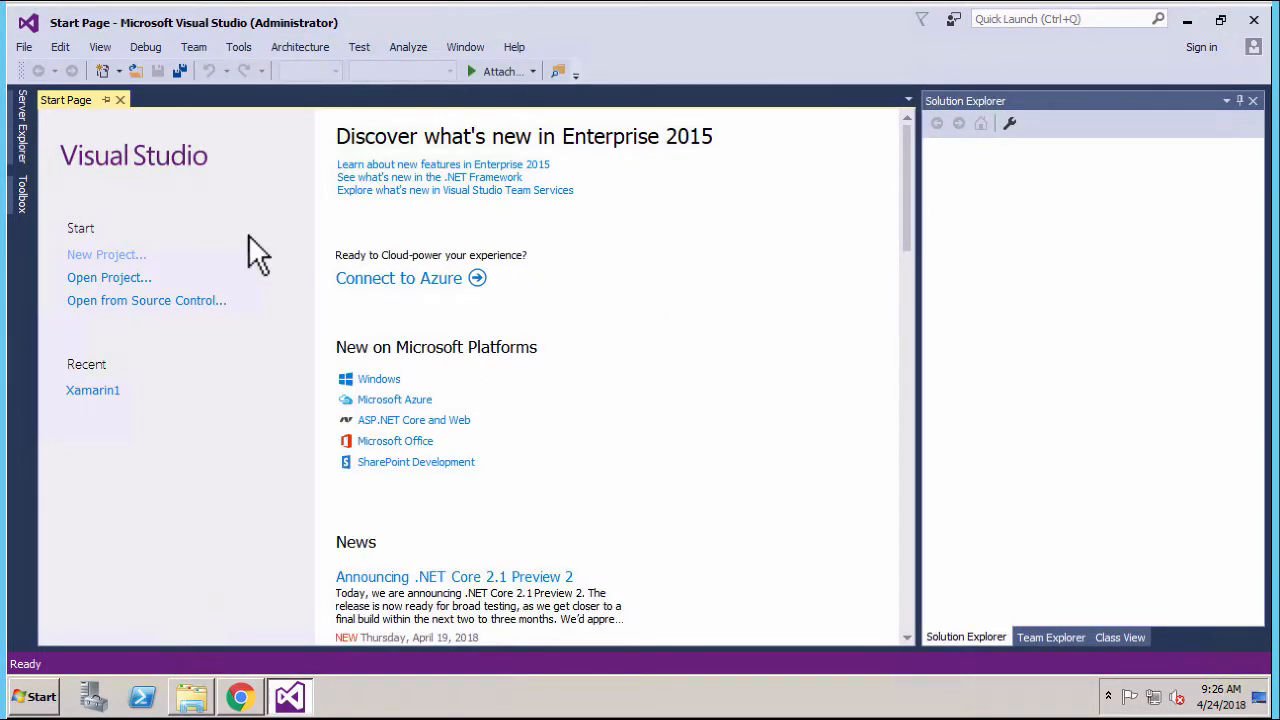
Open the Xamarin page of the Visual Studio options and check the Java Development Kit, Android SDK and Android NDK locations.
{"action": "left_click", "coordinate": [236, 47]}
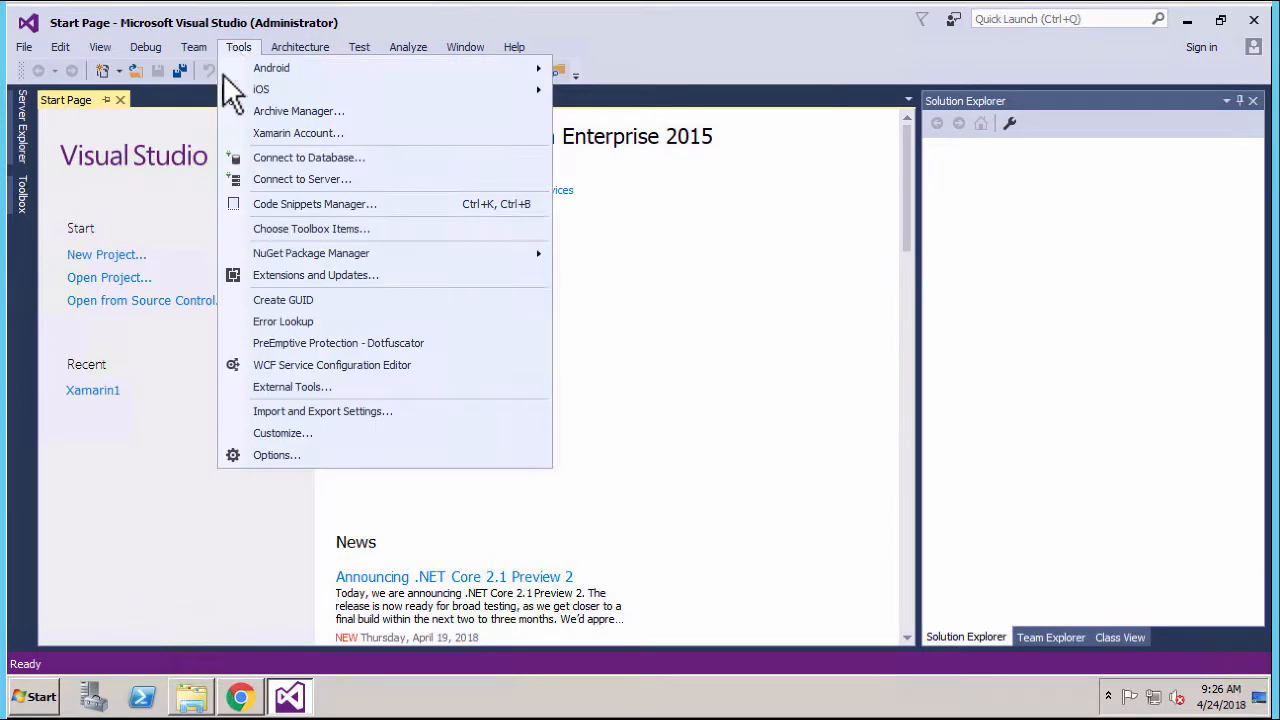
{"action": "left_click", "coordinate": [273, 455]}
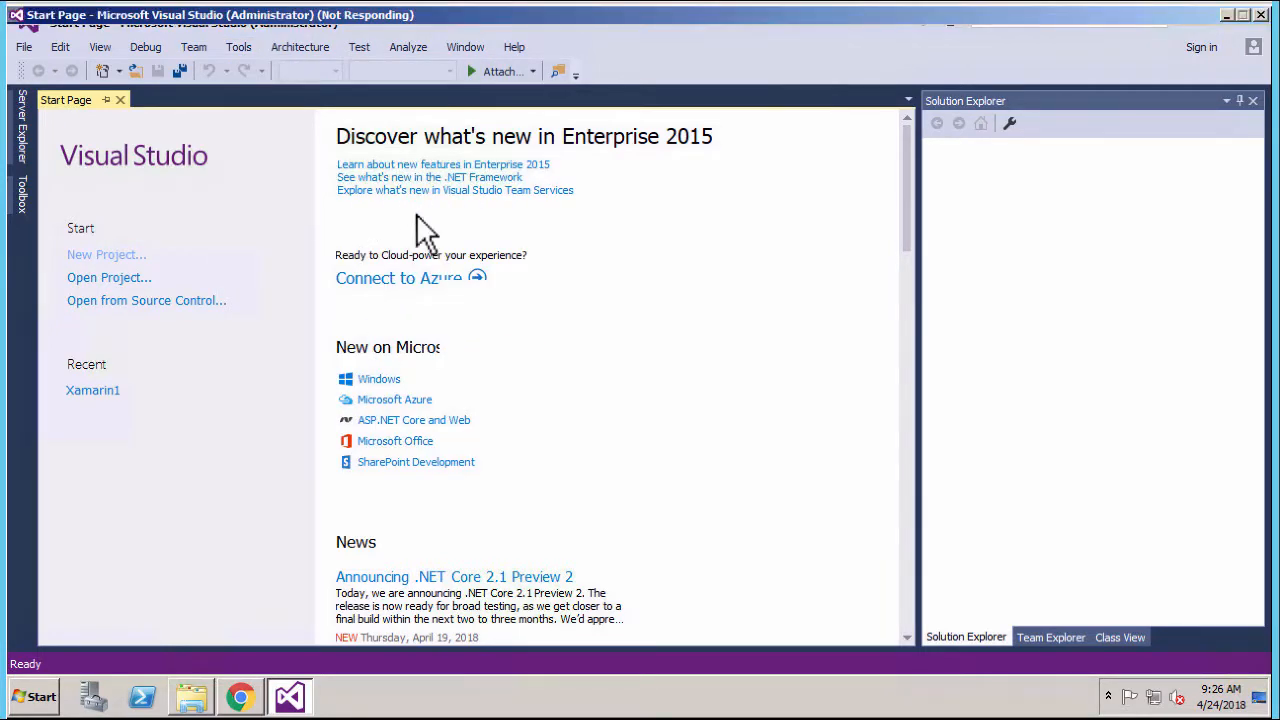
{"action": "left_click_drag", "start_coordinate": [525, 257], "coordinate": [518, 441]}
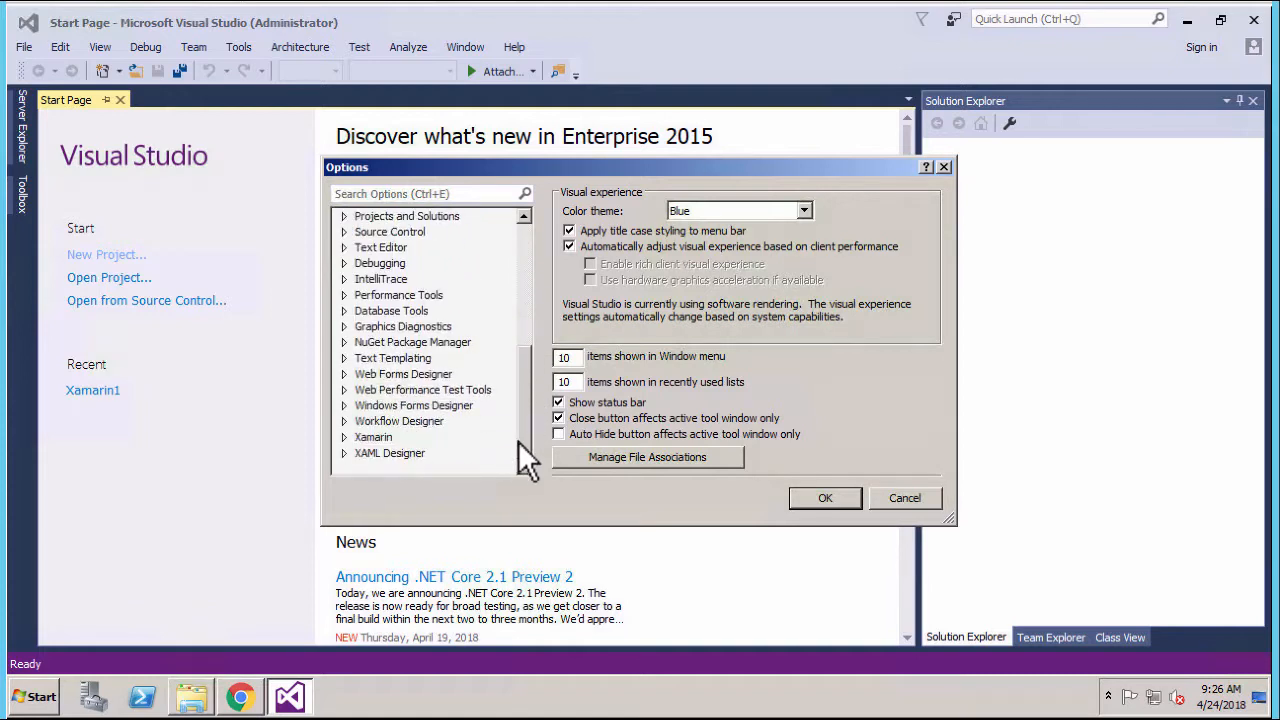
{"action": "left_click", "coordinate": [344, 438]}
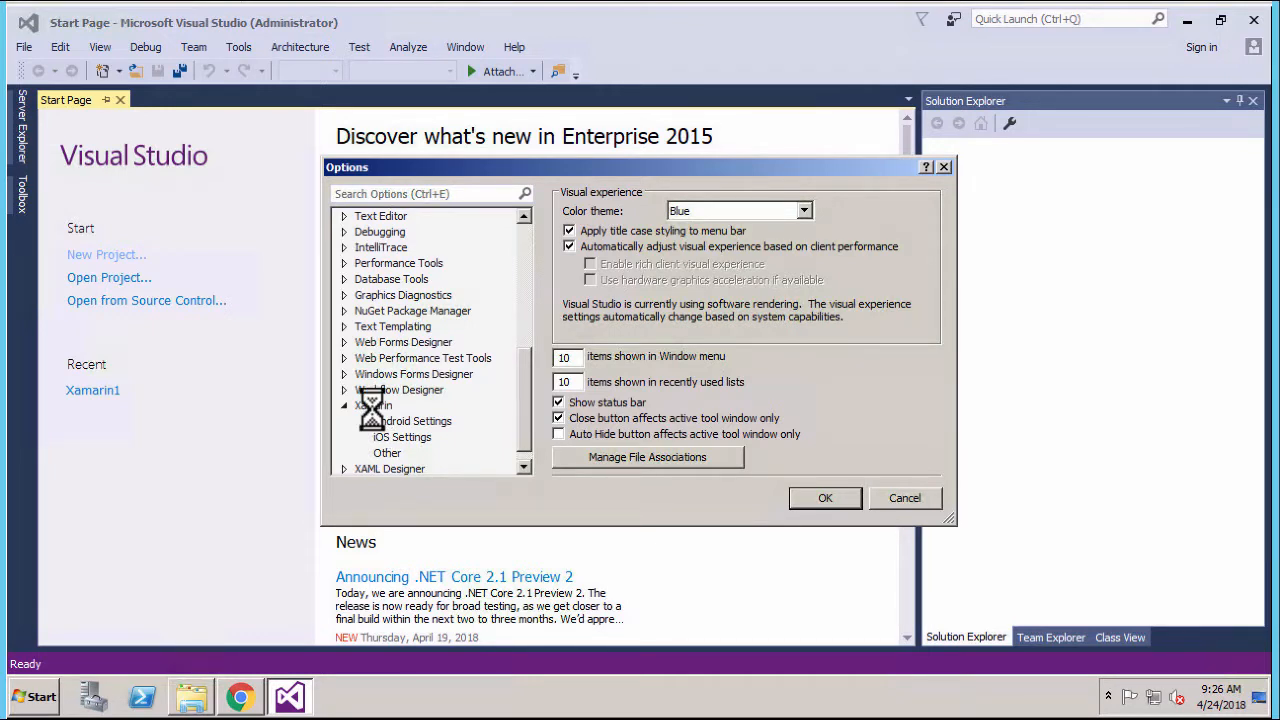
{"action": "left_click", "coordinate": [370, 406]}
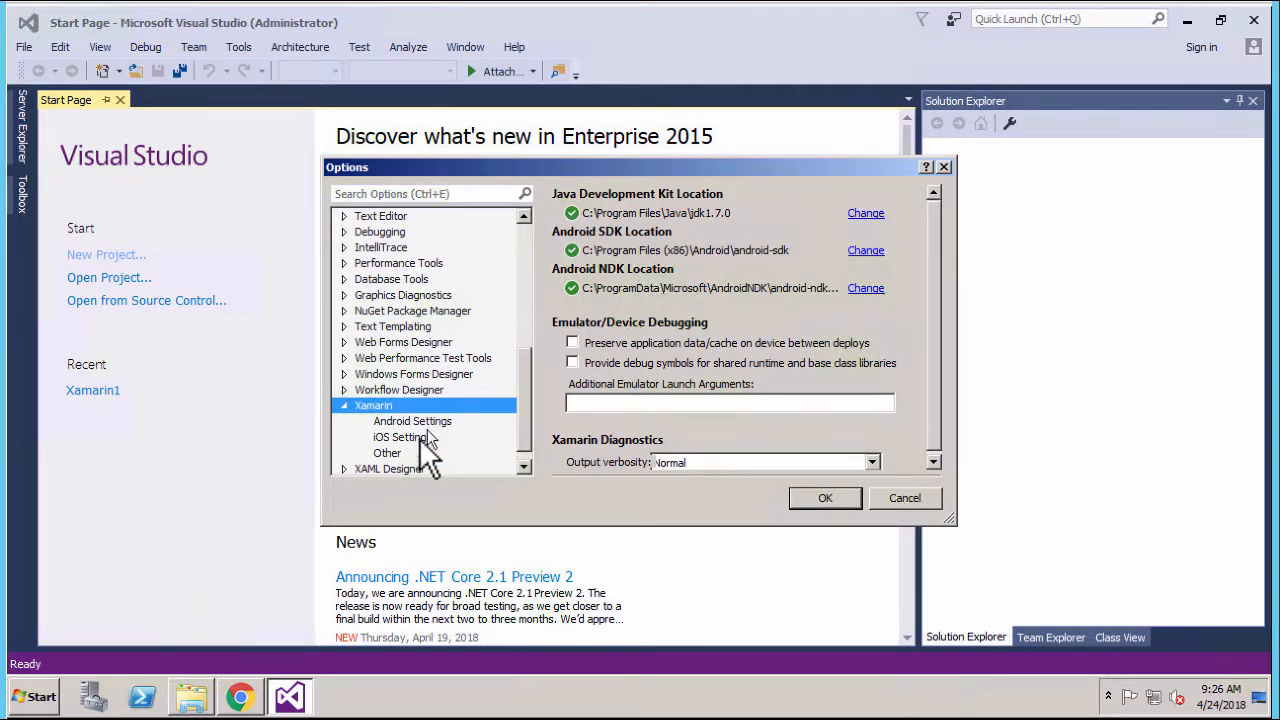
Check for stable Xamarin updates in the Visual Studio options, then download Xamarin 4.8.0.756 and launch its installation.
{"action": "left_click", "coordinate": [391, 452]}
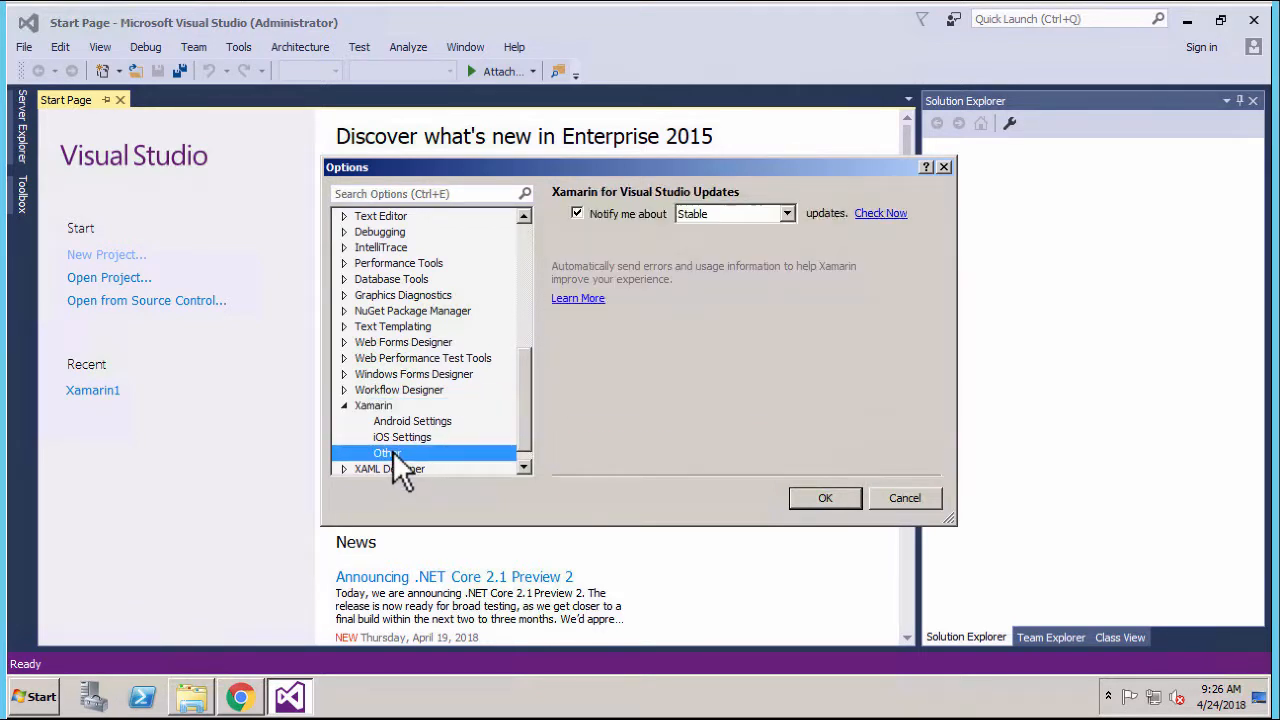
{"action": "left_click", "coordinate": [882, 213]}
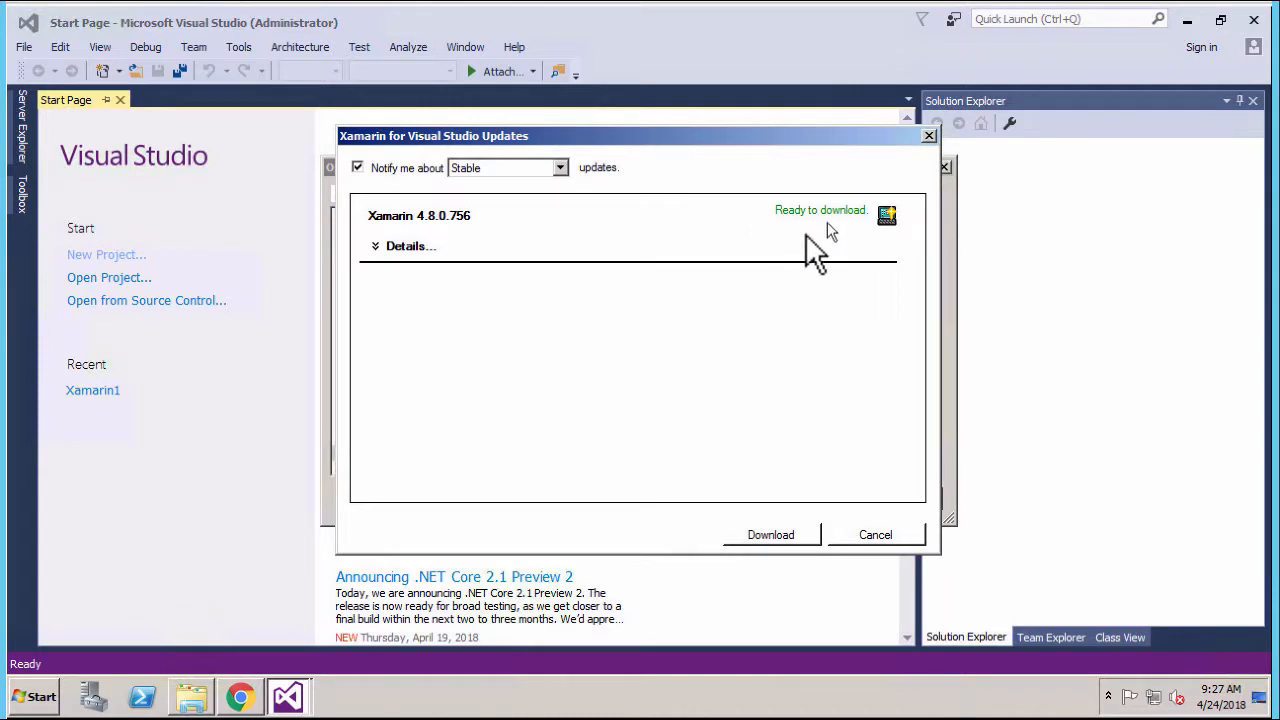
{"action": "left_click", "coordinate": [771, 532]}
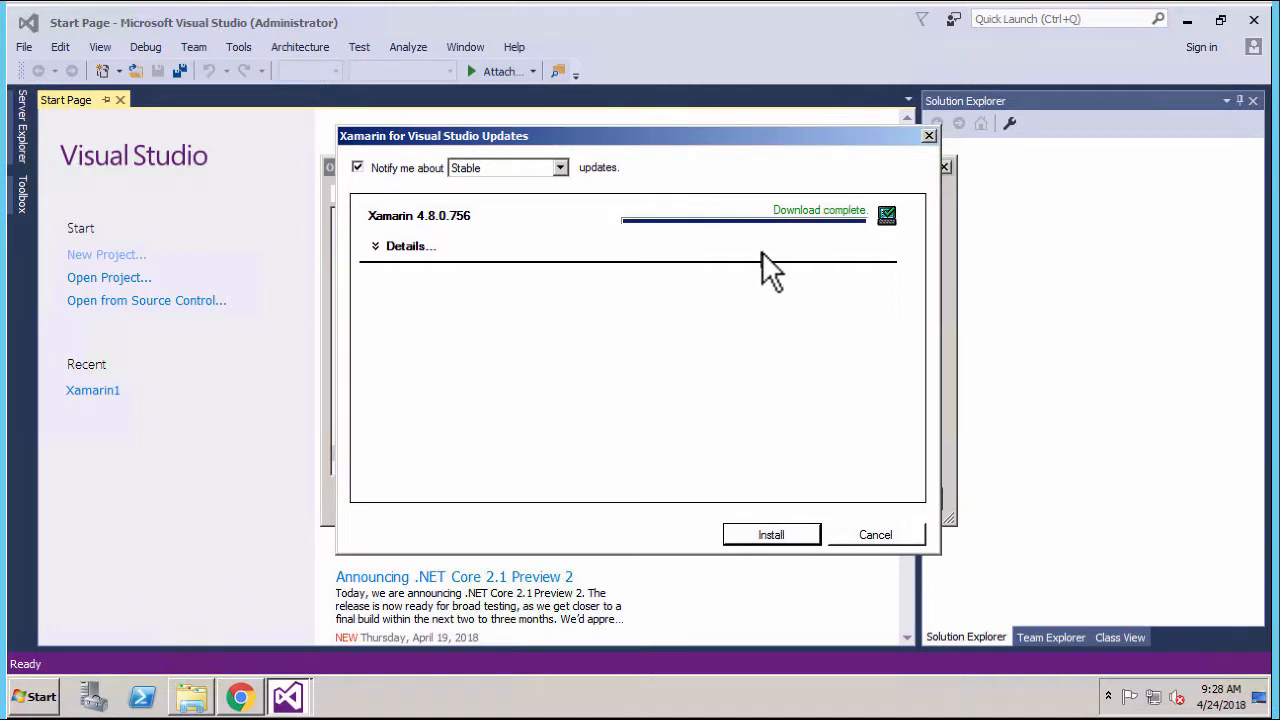
{"action": "left_click", "coordinate": [768, 535]}
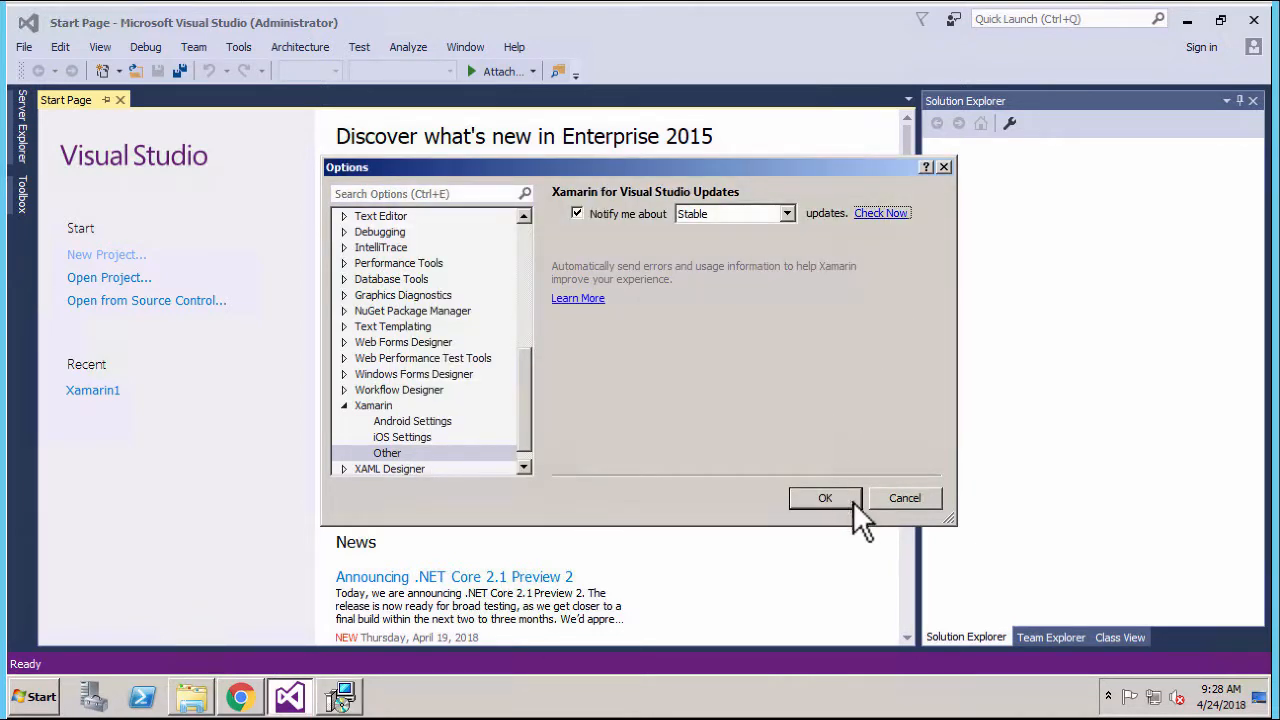
Cancel the Visual Studio options and exit Visual Studio so the Xamarin setup can run.
{"action": "left_click", "coordinate": [903, 498]}
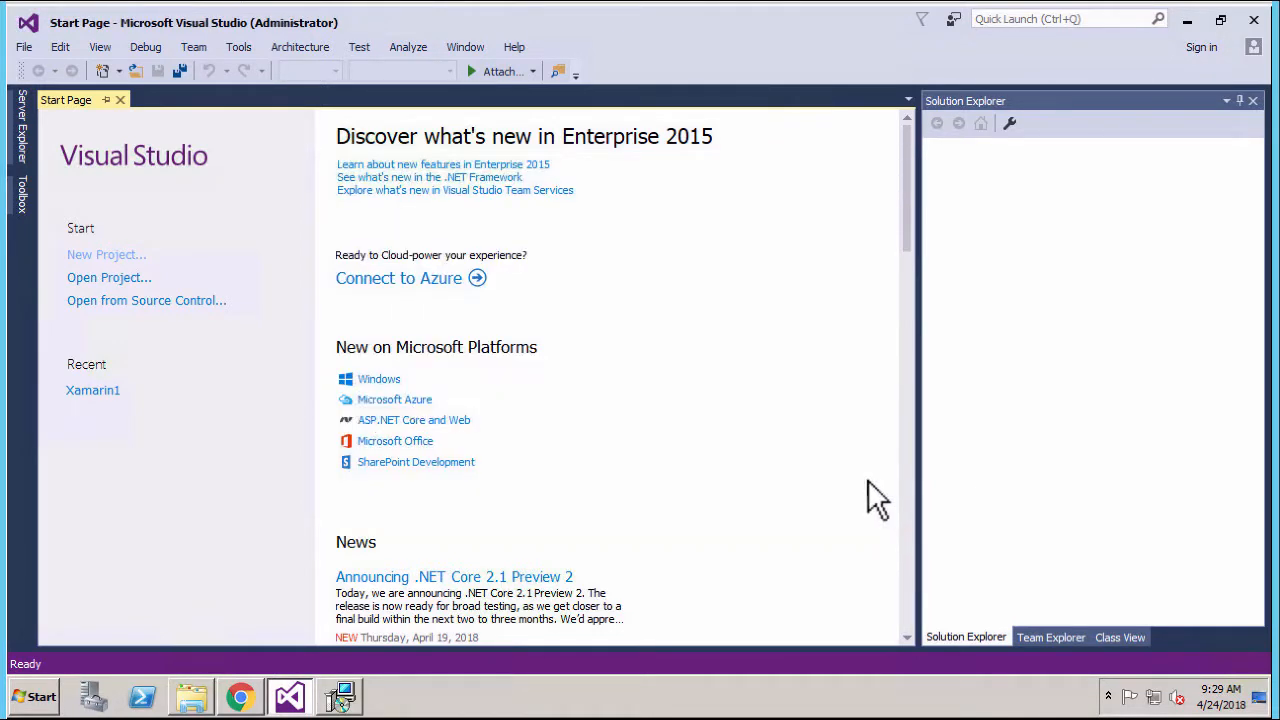
{"action": "left_click", "coordinate": [26, 50]}
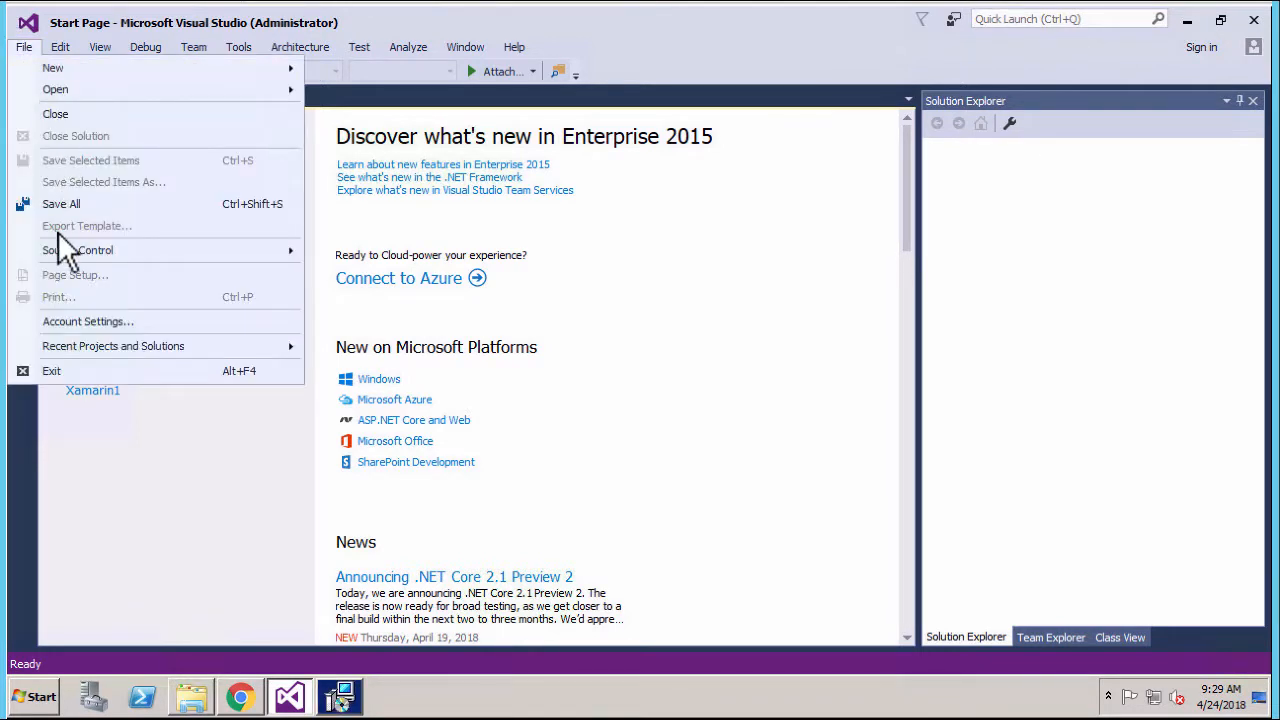
{"action": "left_click", "coordinate": [48, 368]}
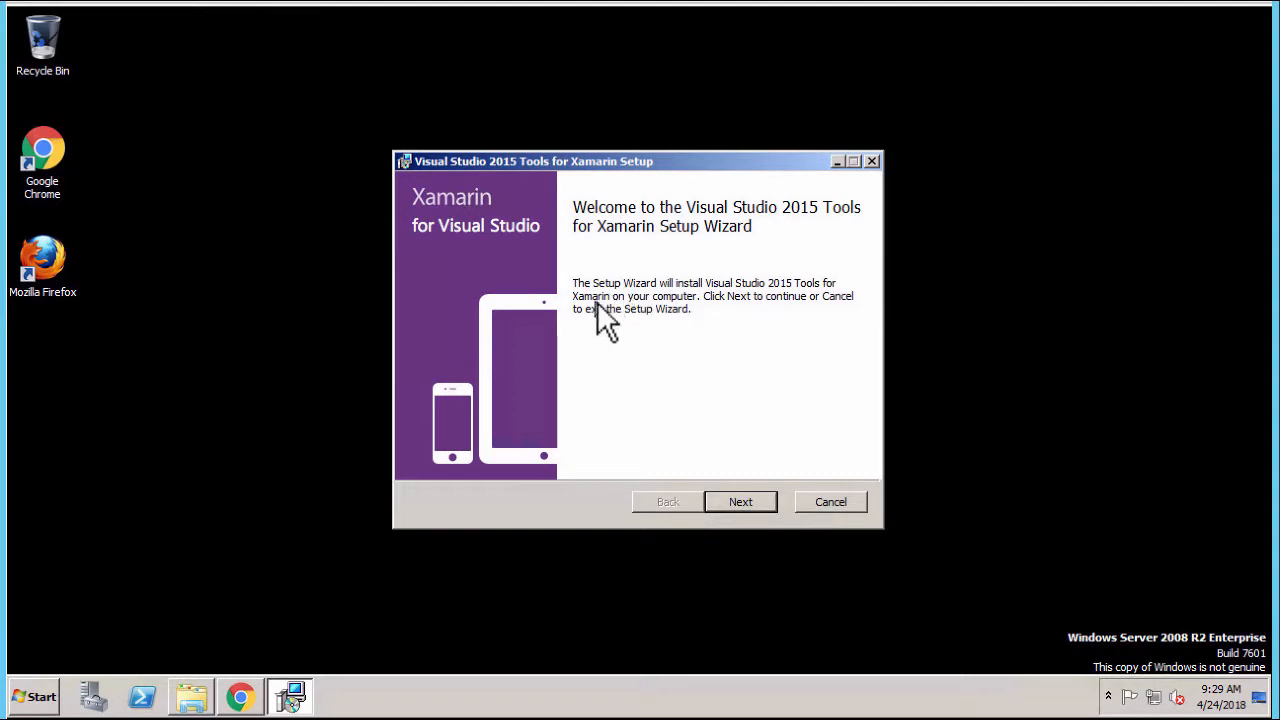
Install Visual Studio 2015 Tools for Xamarin, accepting the license terms and keeping the default features, and finish the setup wizard.
{"action": "left_click", "coordinate": [745, 503]}
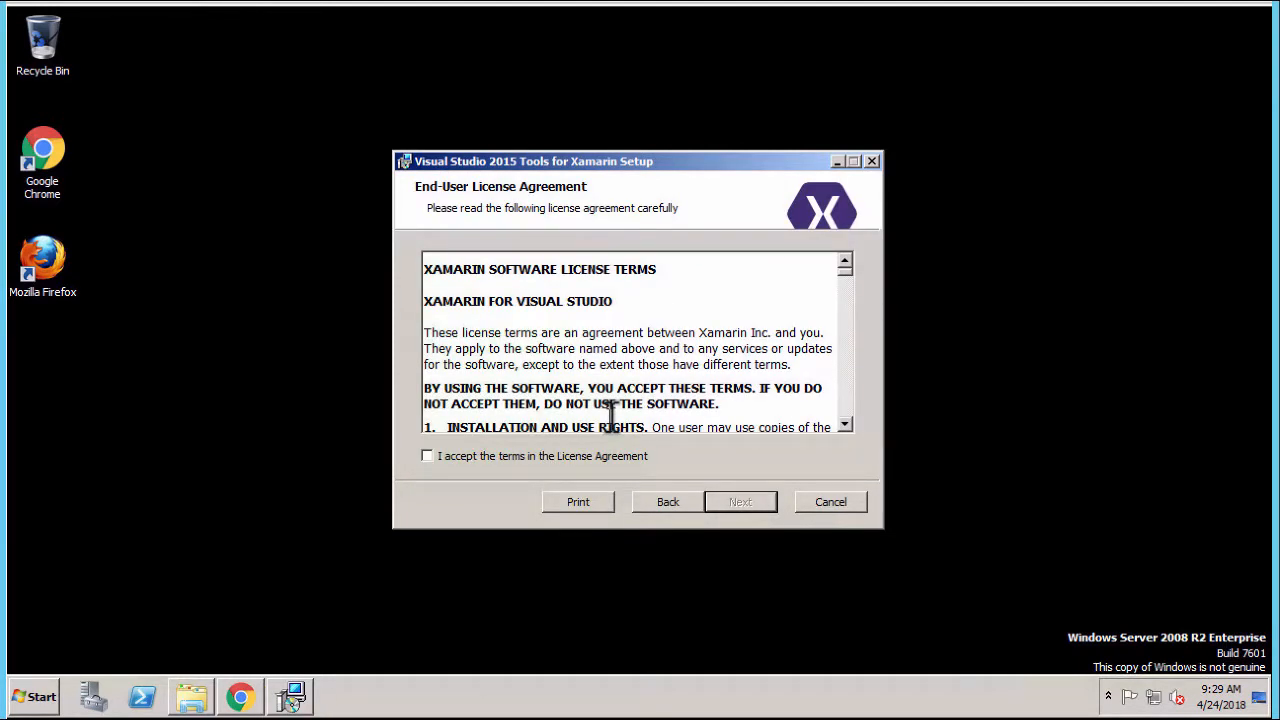
{"action": "left_click", "coordinate": [428, 456]}
{"action": "left_click", "coordinate": [745, 503]}
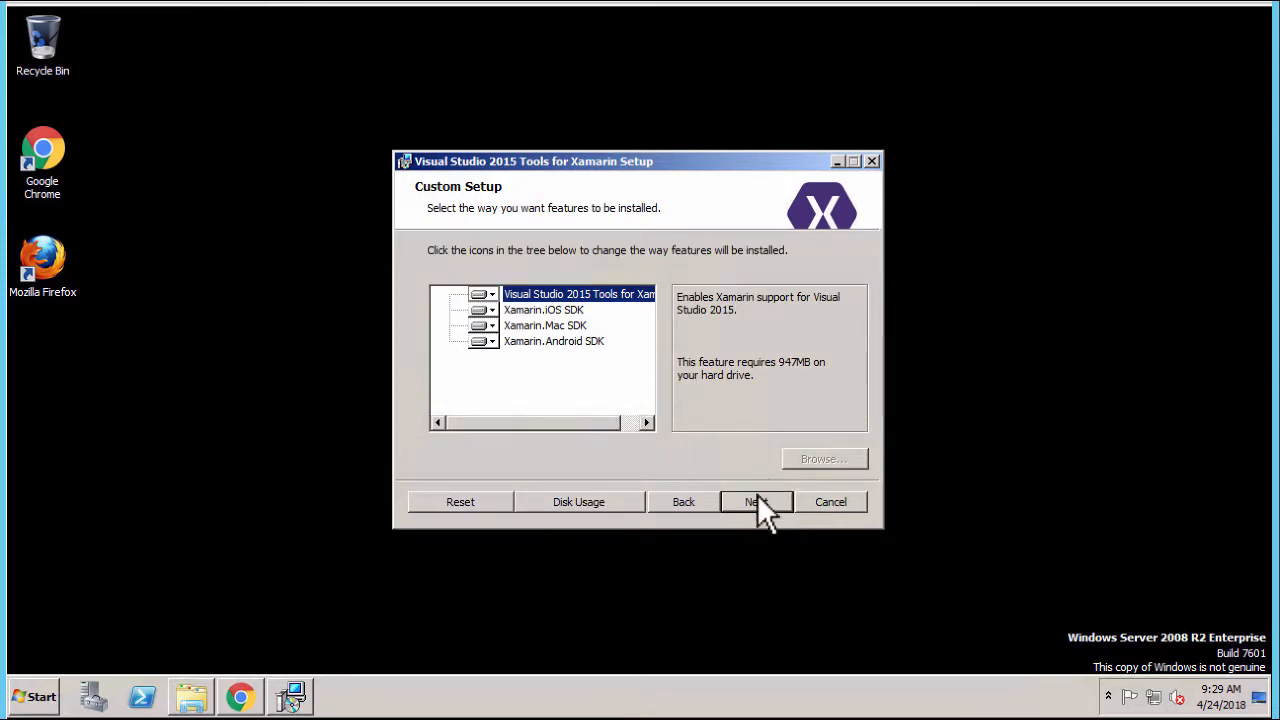
{"action": "left_click", "coordinate": [757, 497]}
{"action": "left_click", "coordinate": [757, 502]}
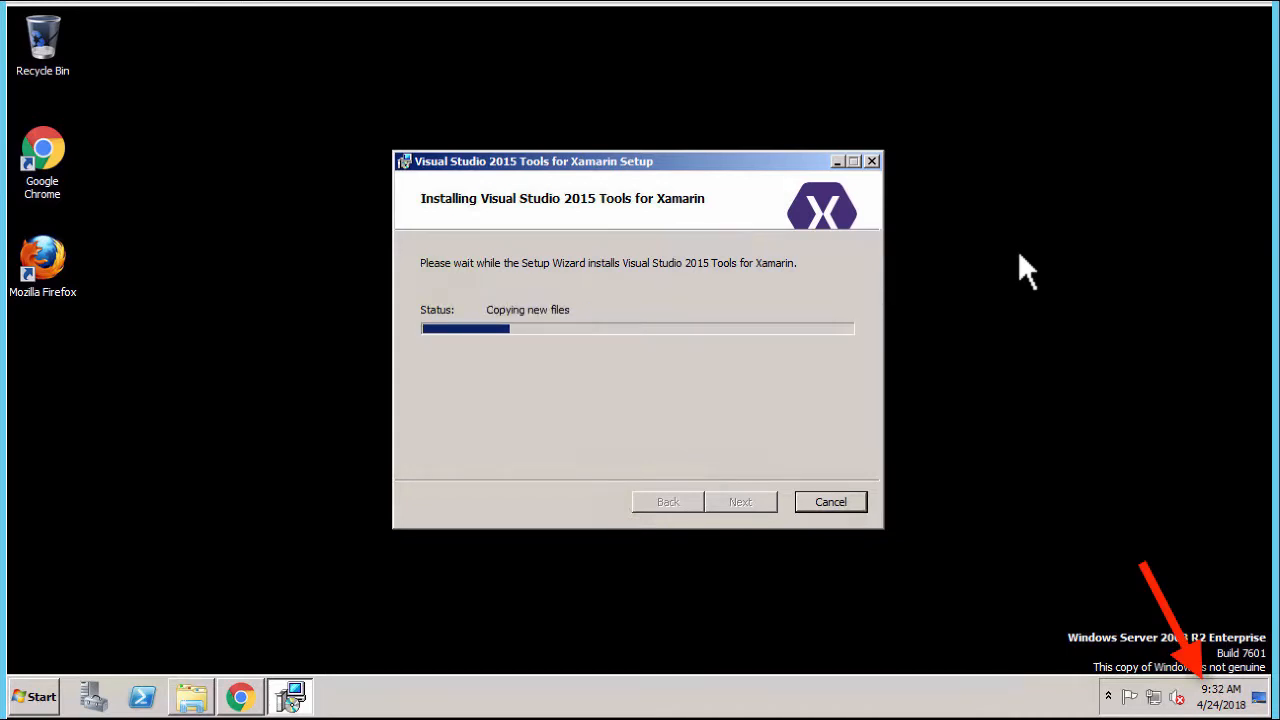
{"action": "left_click", "coordinate": [241, 516]}
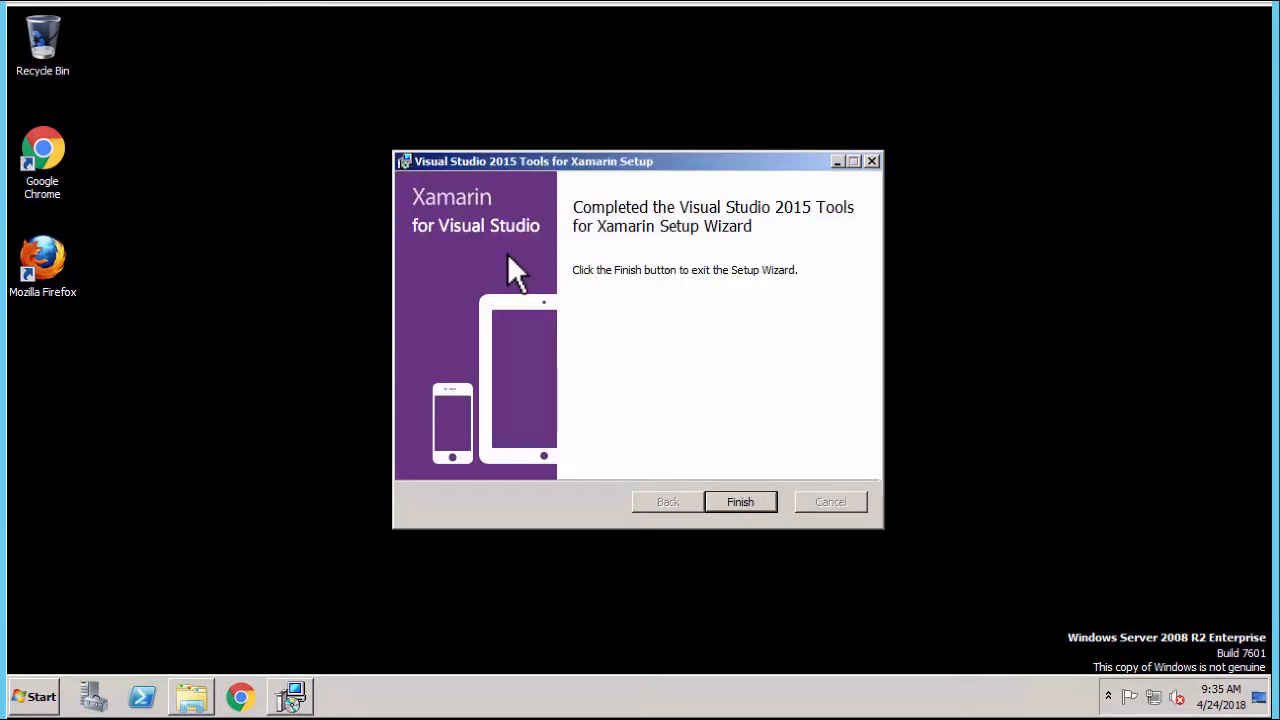
{"action": "left_click", "coordinate": [737, 499]}
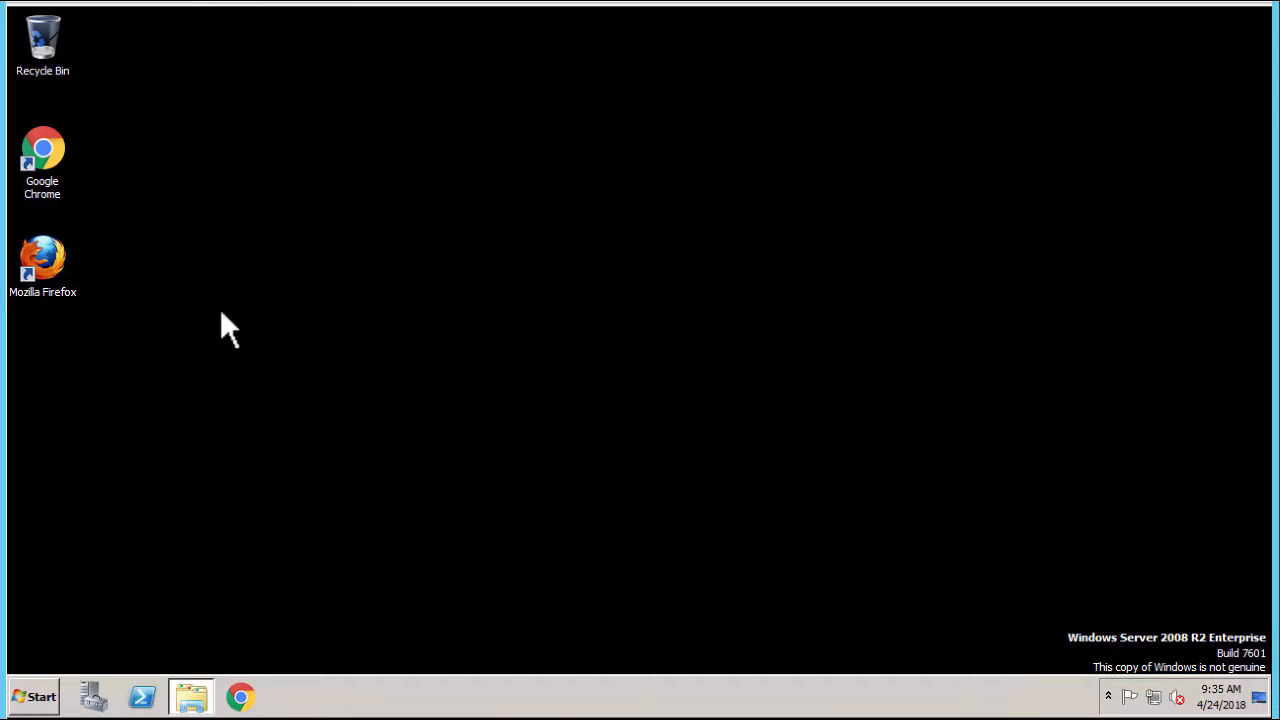
Start Visual Studio 2015 and create a Visual C# Blank App (Android) project named Android1.
{"action": "left_click", "coordinate": [30, 695]}
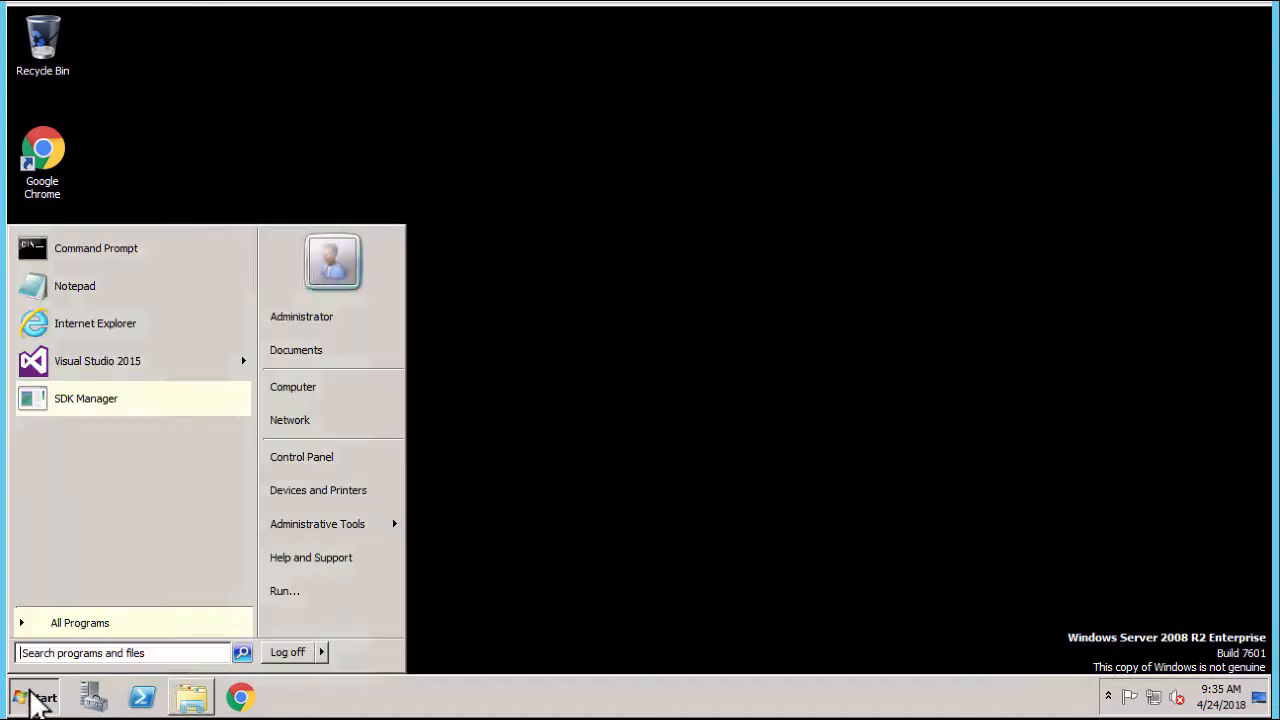
{"action": "left_click", "coordinate": [94, 365]}
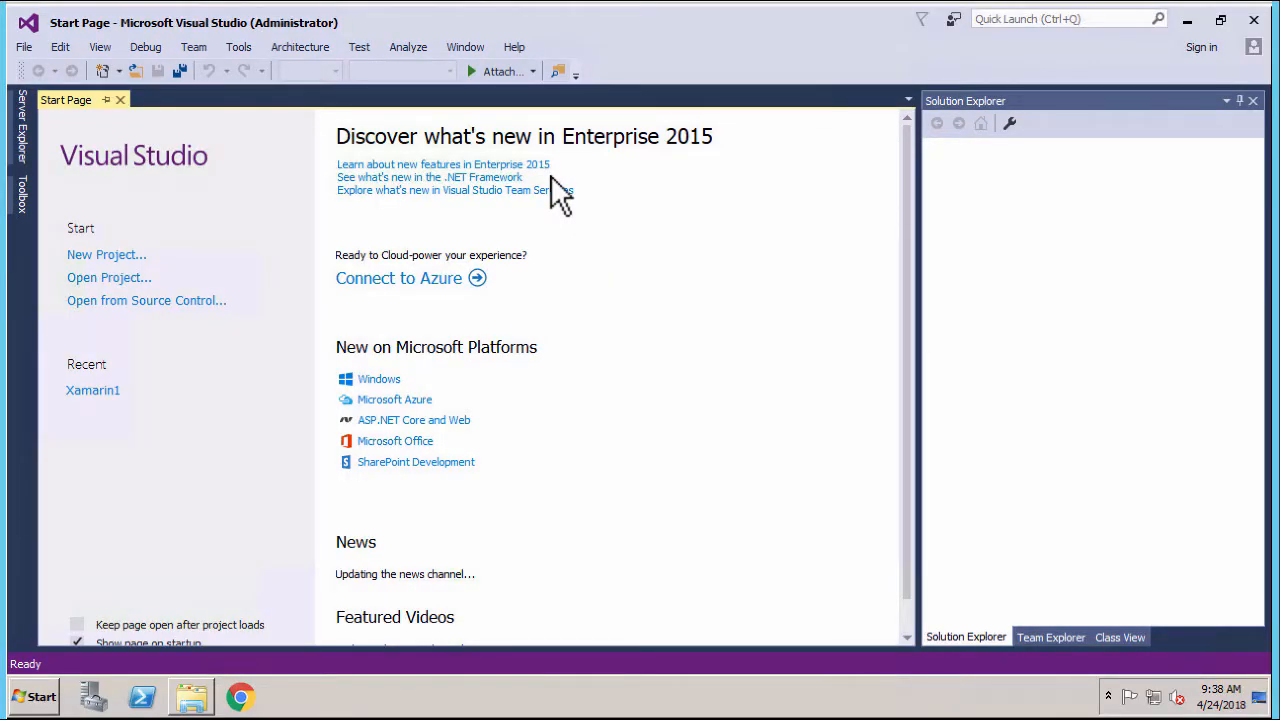
{"action": "left_click", "coordinate": [96, 255]}
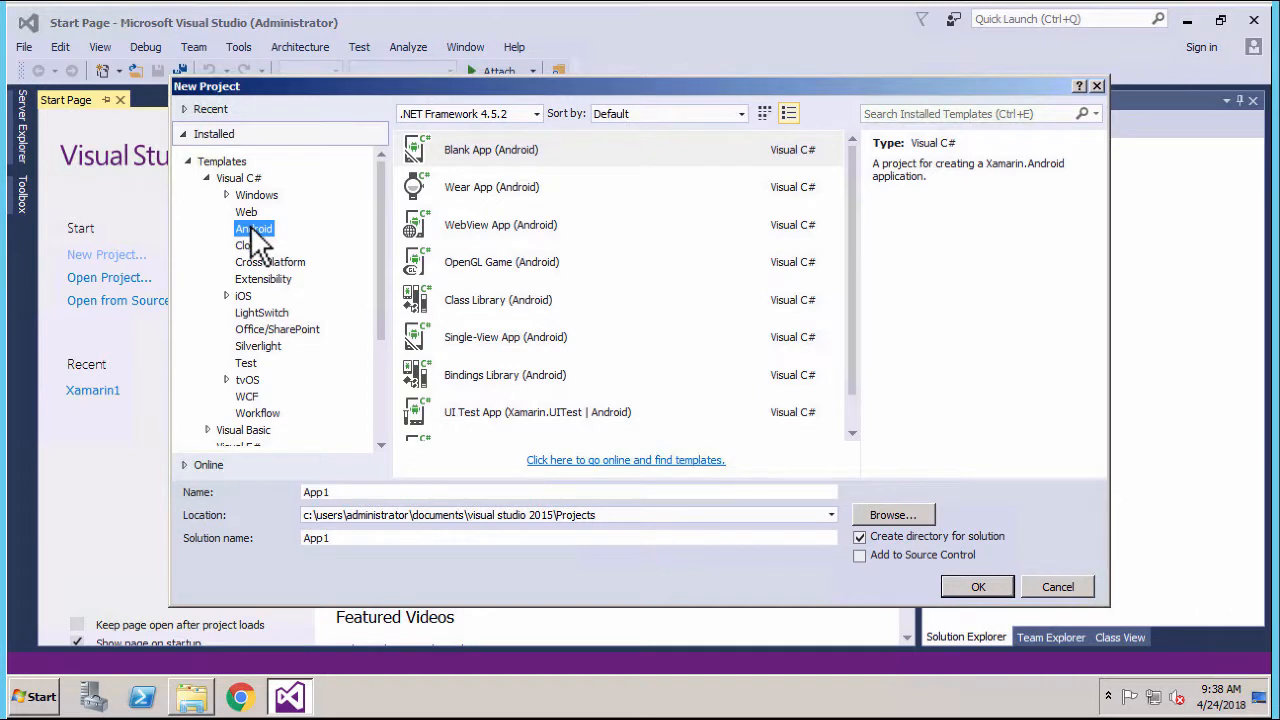
{"action": "left_click", "coordinate": [461, 150]}
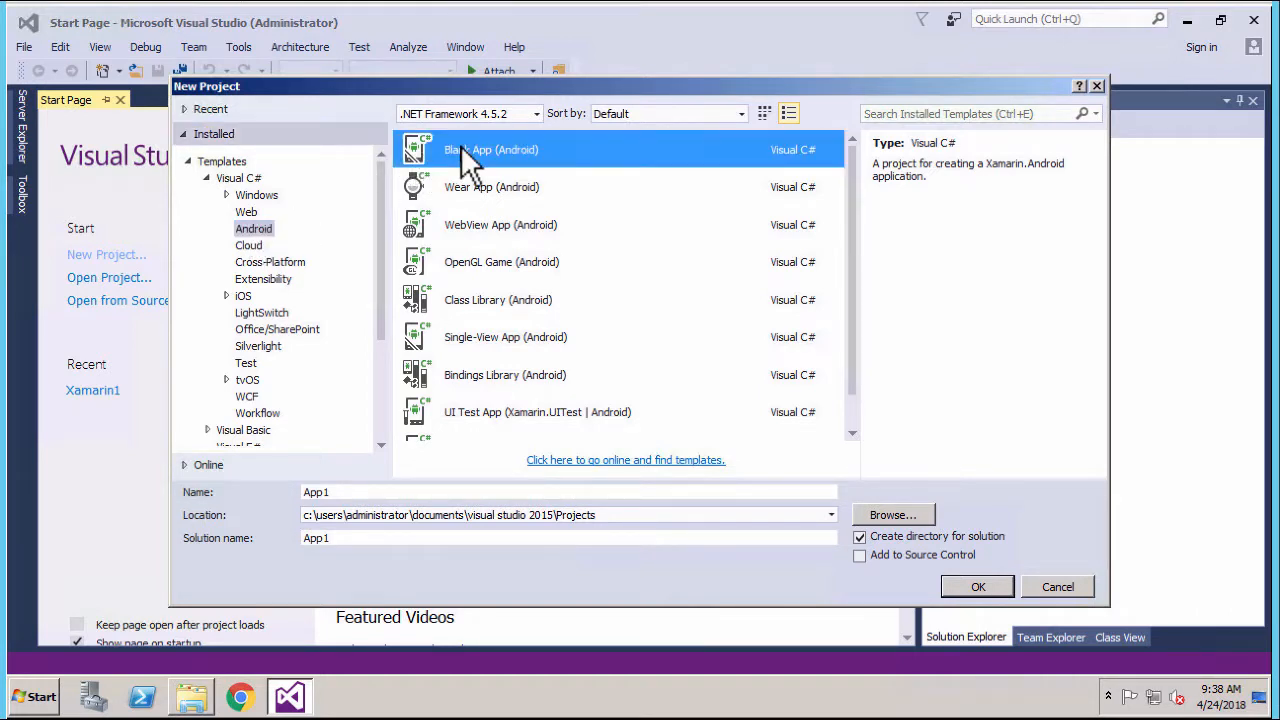
{"action": "double_click", "coordinate": [324, 488]}
{"action": "type", "text": "A"}
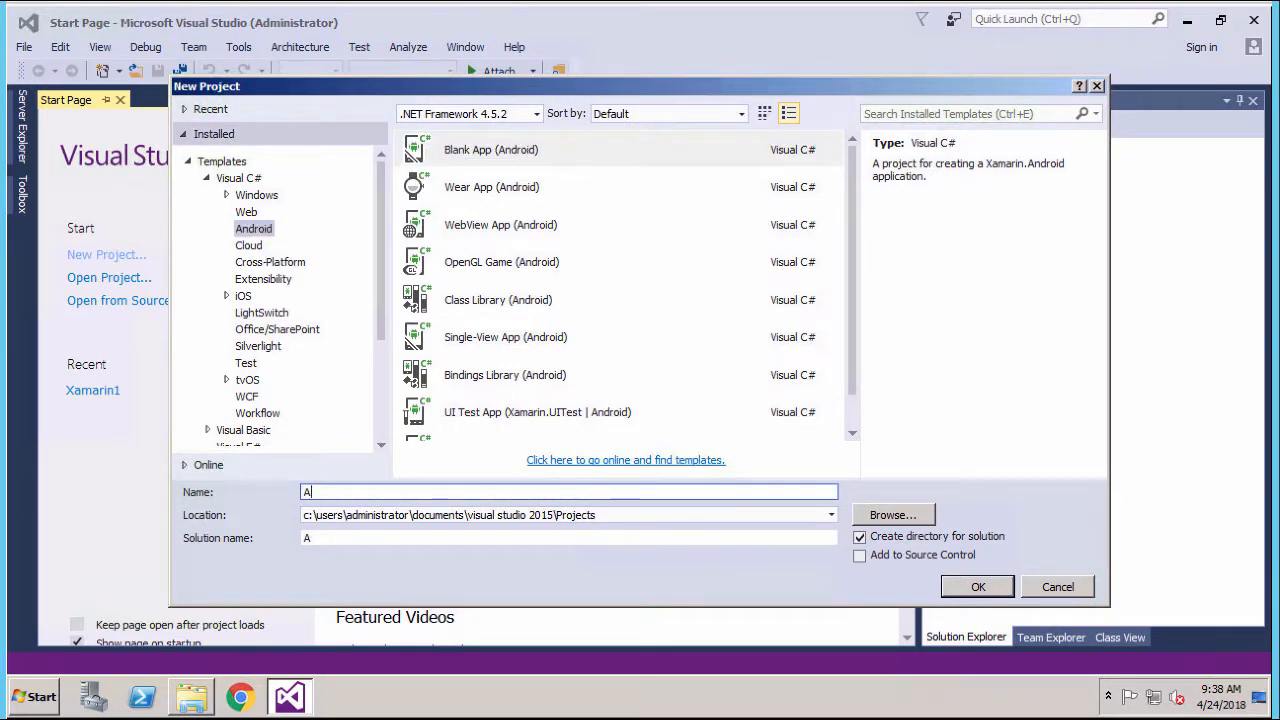
{"action": "type", "text": "ndroid1"}
{"action": "left_click", "coordinate": [980, 586]}
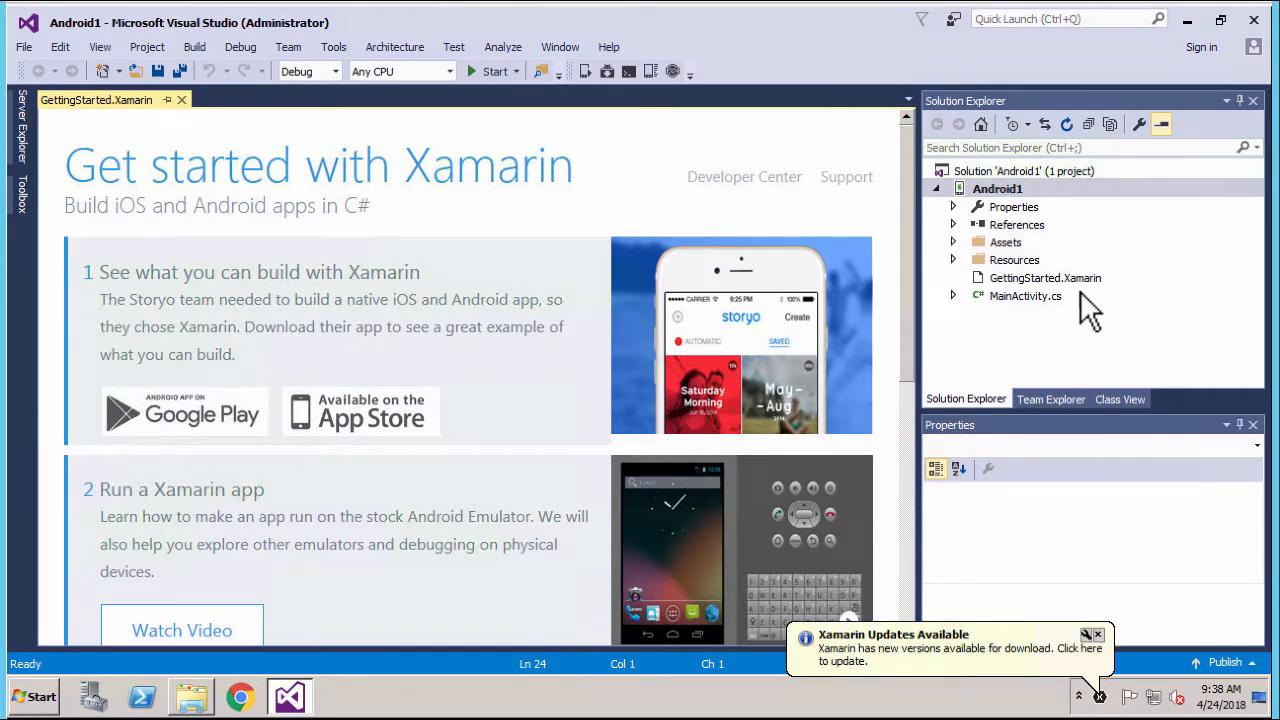
Inspect MainActivity.cs and the Main.axml layout under the project's Resources, and close the layout designer.
{"action": "double_click", "coordinate": [1009, 298]}
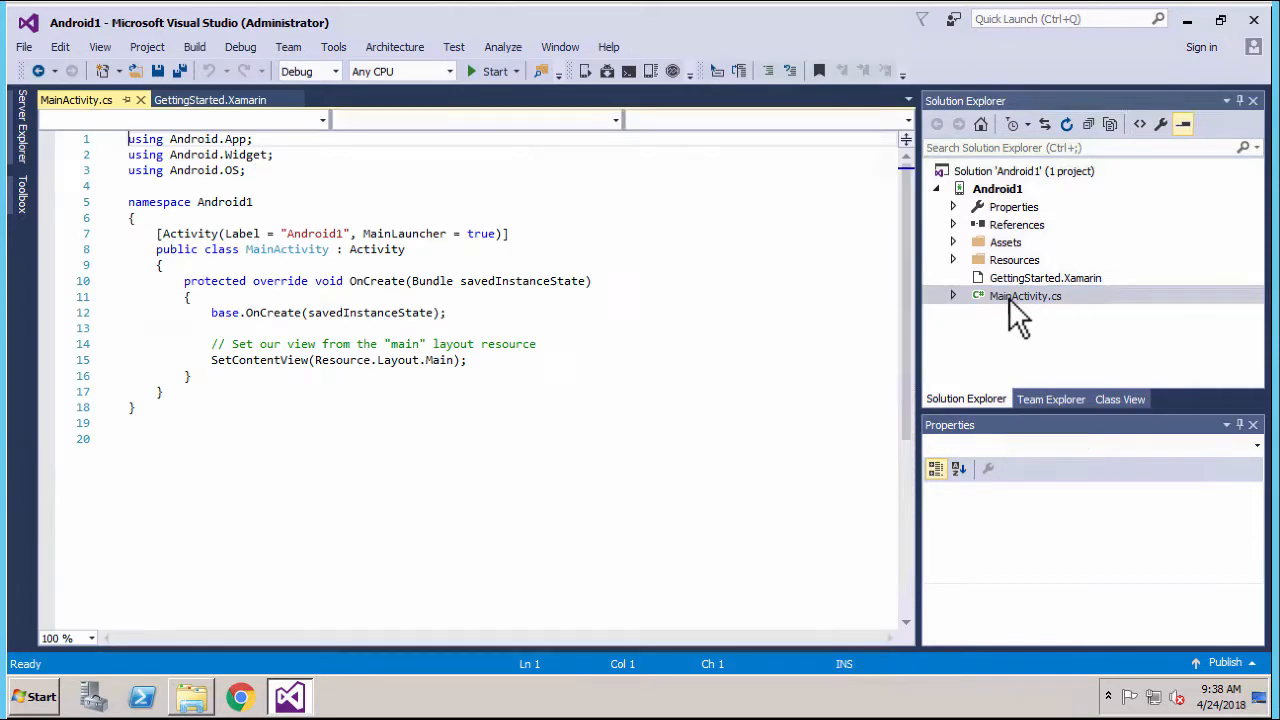
{"action": "left_click", "coordinate": [953, 260]}
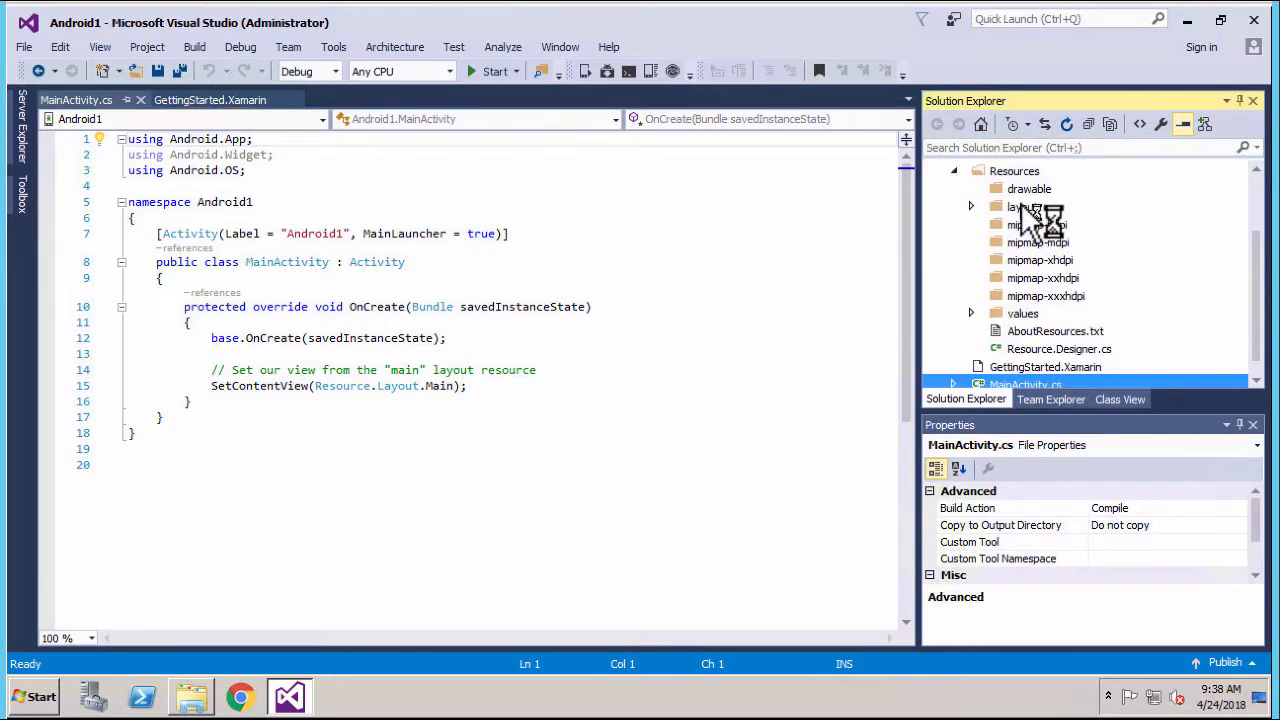
{"action": "left_click", "coordinate": [970, 206]}
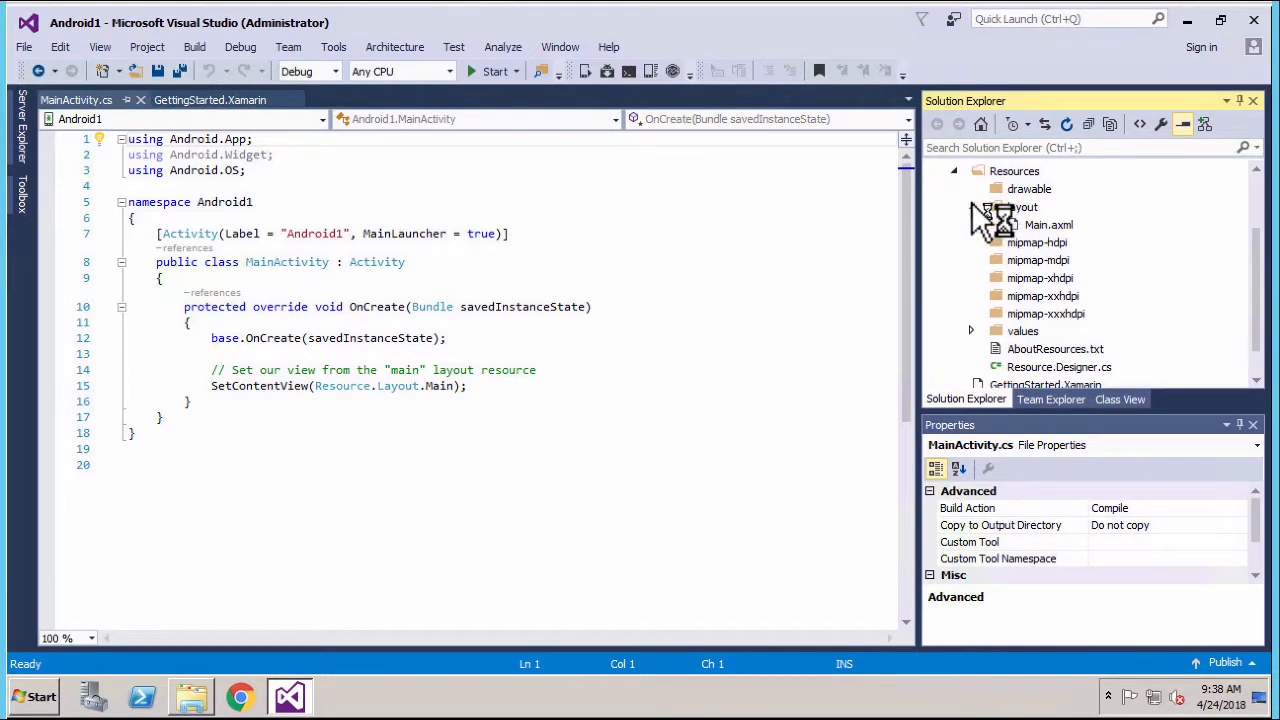
{"action": "left_click", "coordinate": [1055, 226]}
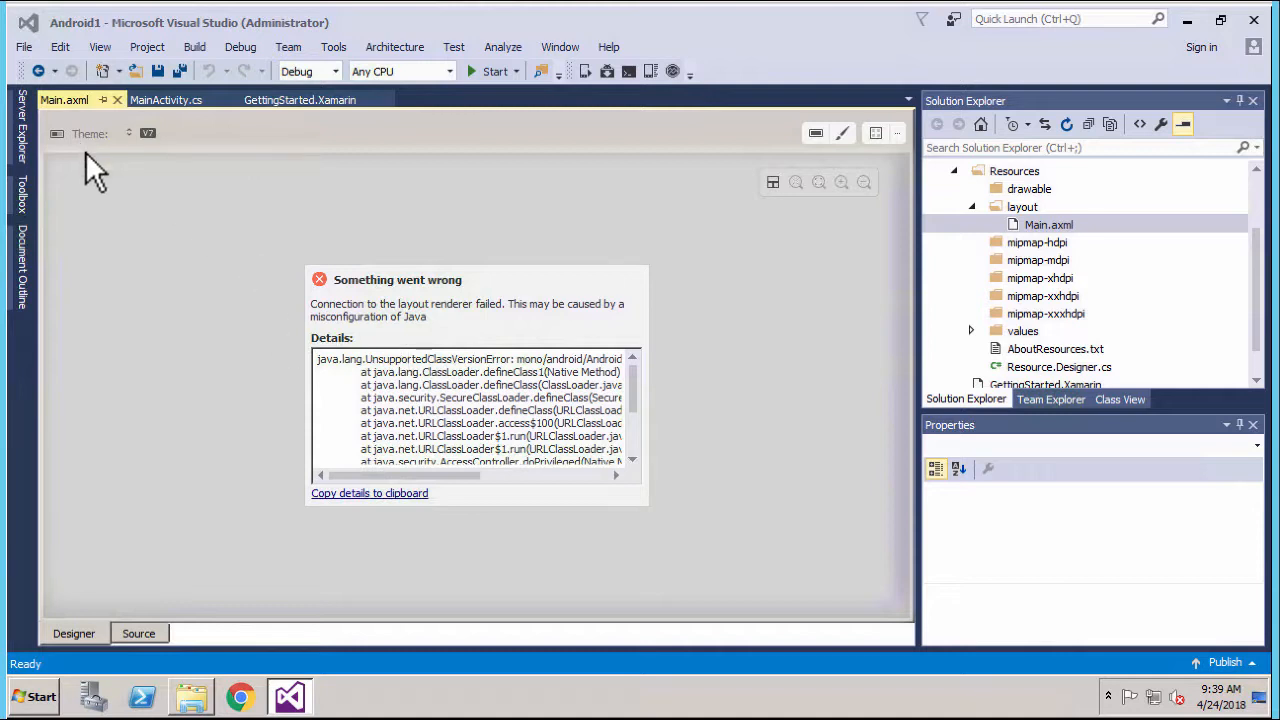
{"action": "left_click", "coordinate": [119, 101]}
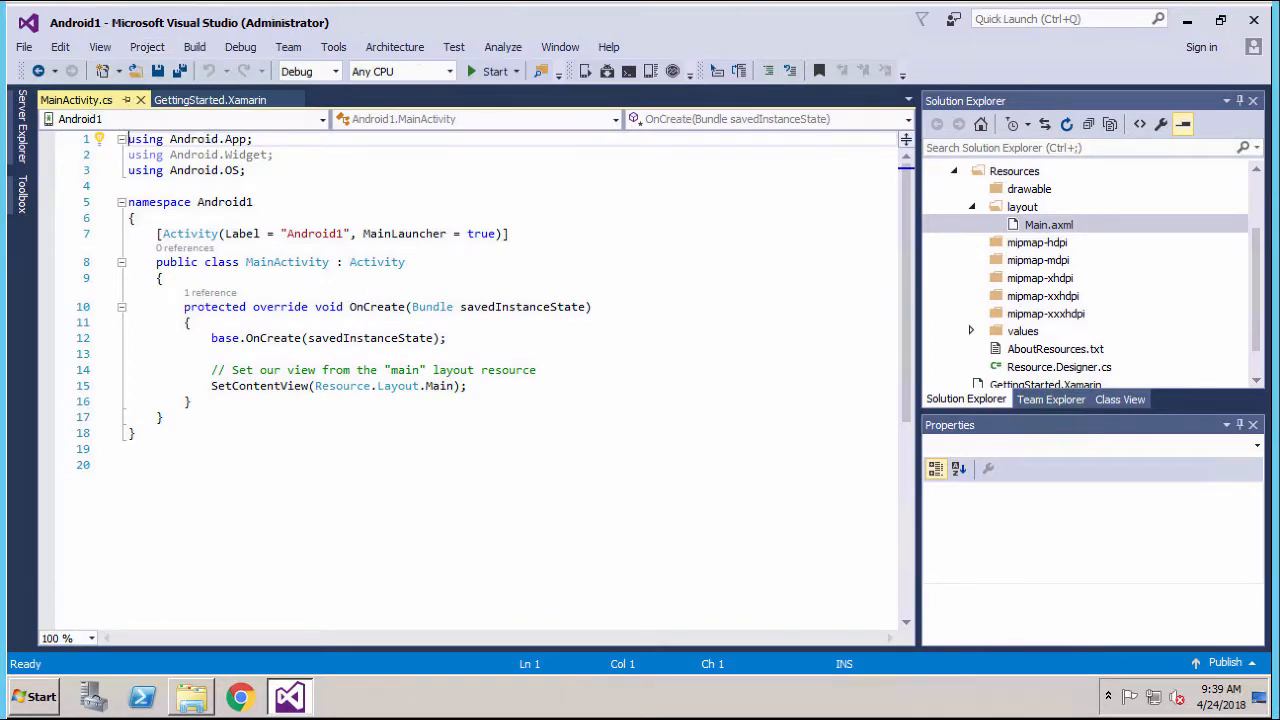
Minimize Visual Studio, switch to Google Chrome and search the web for "download java 1.8".
{"action": "left_click", "coordinate": [1187, 20]}
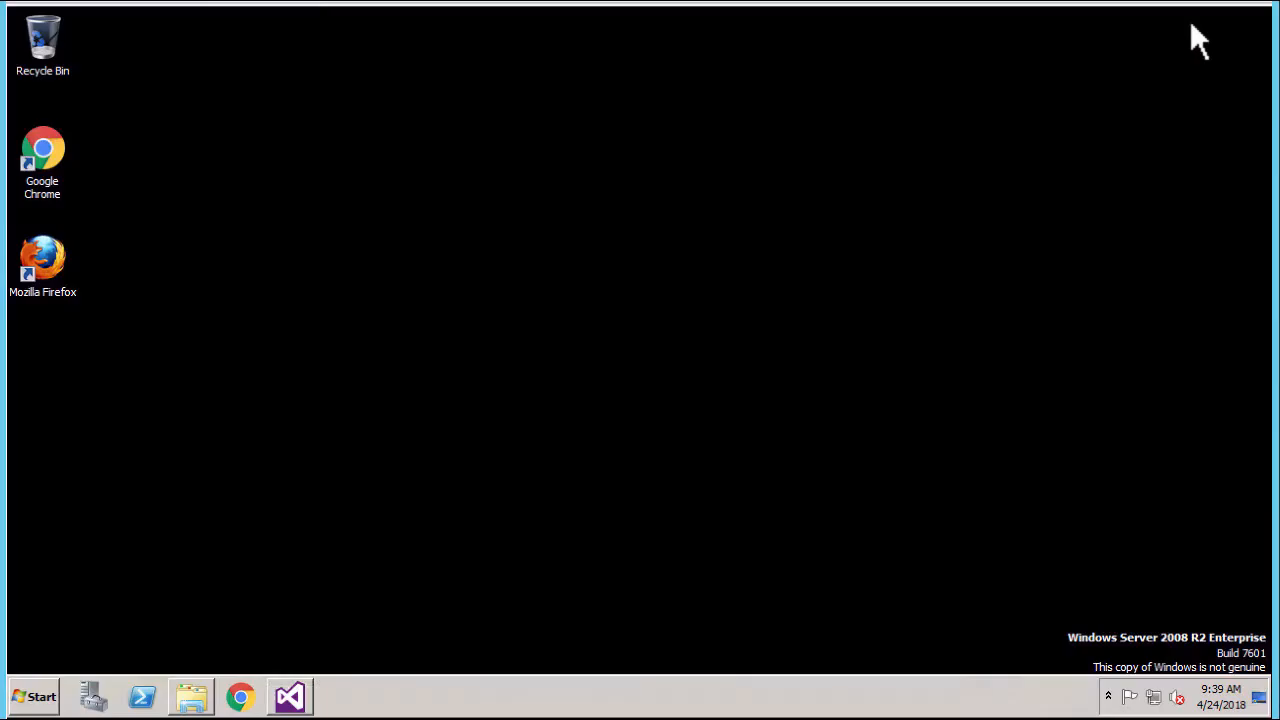
{"action": "left_click", "coordinate": [240, 697]}
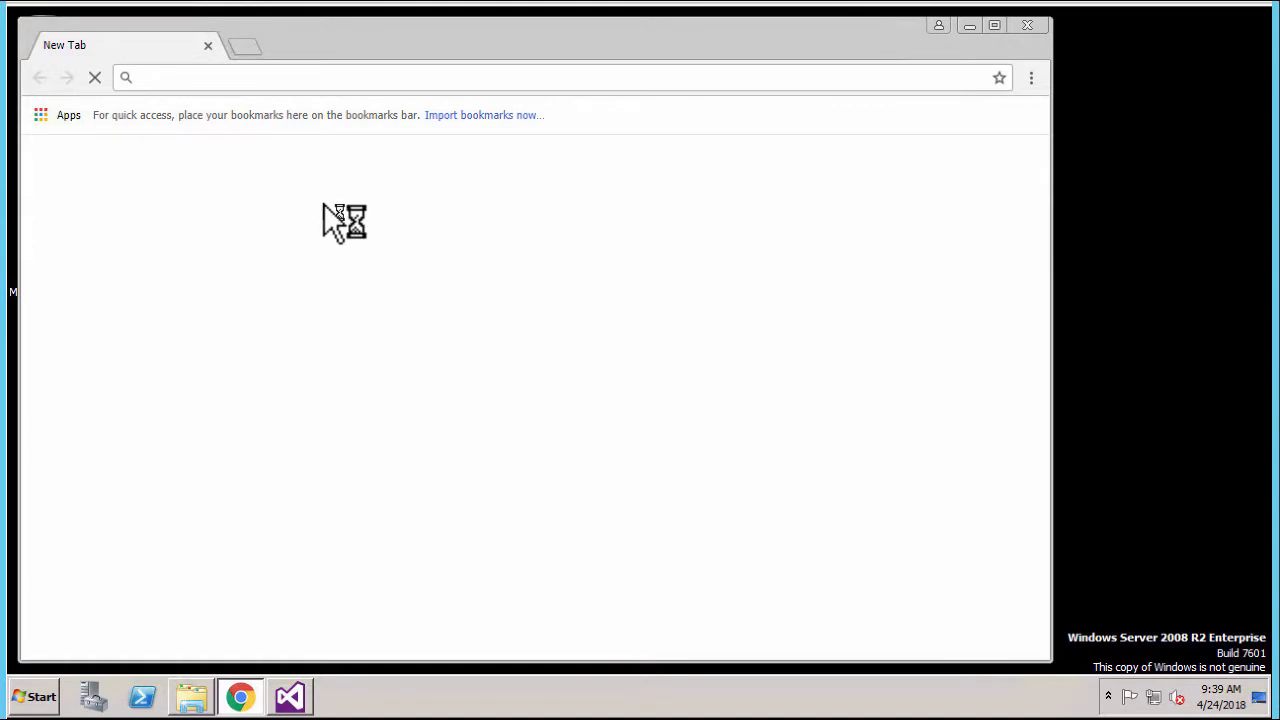
{"action": "type", "text": "do"}
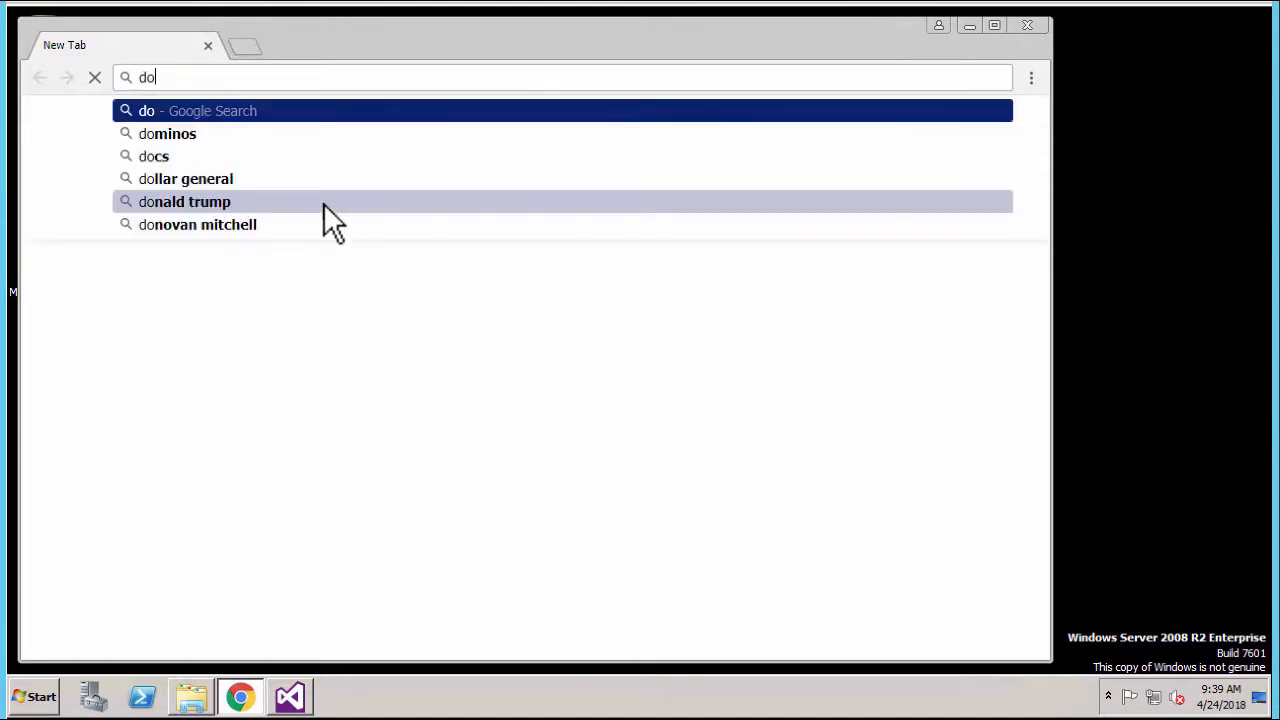
{"action": "type", "text": "wnload "}
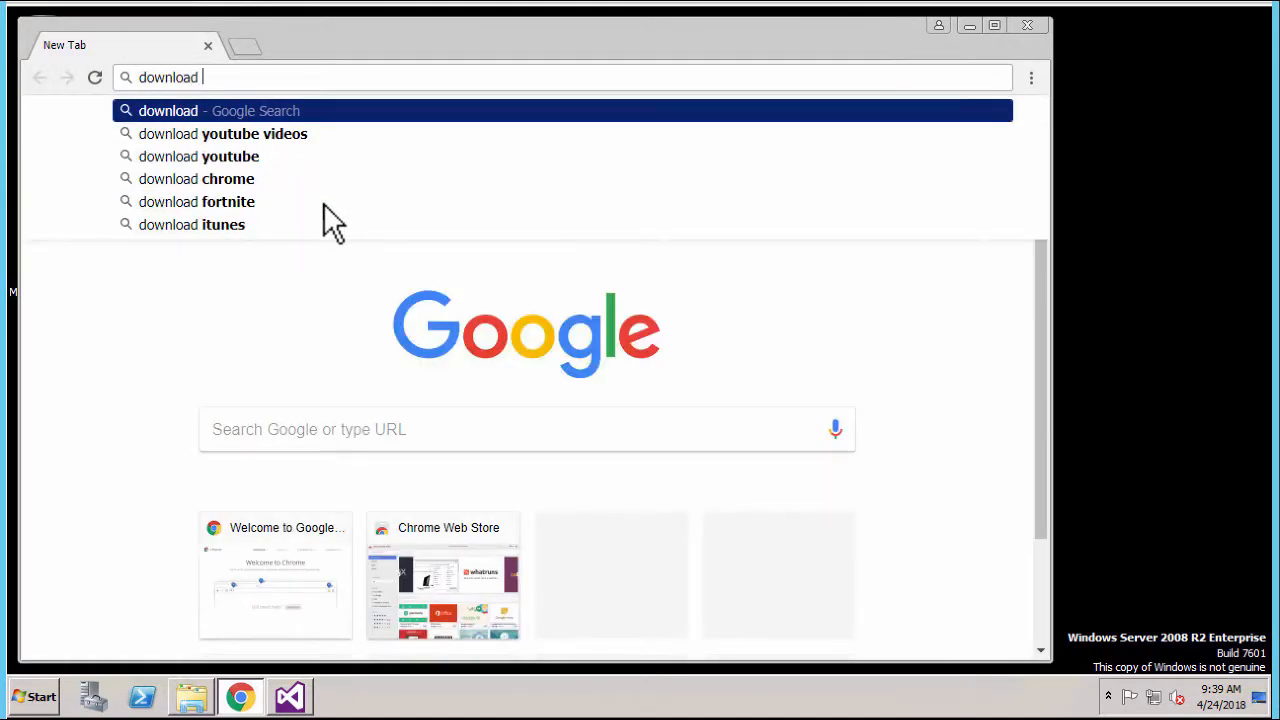
{"action": "type", "text": "java 1.9"}
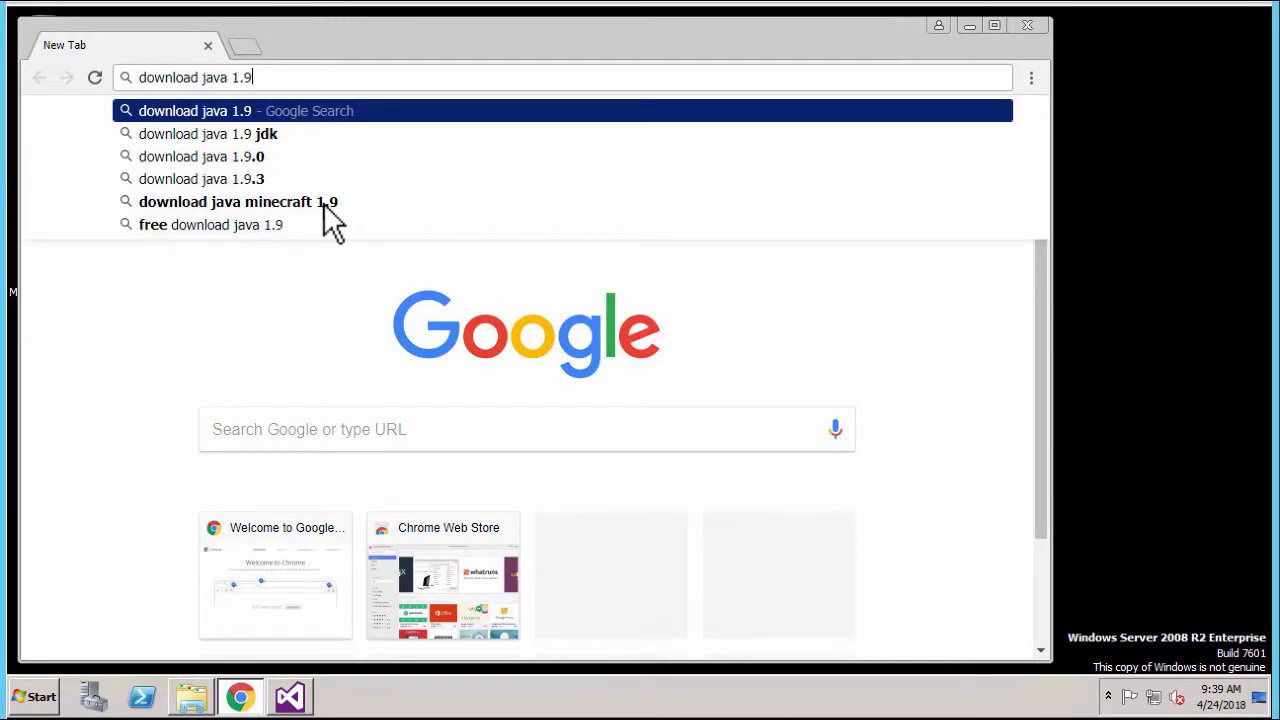
{"action": "key", "text": "BackSpace"}
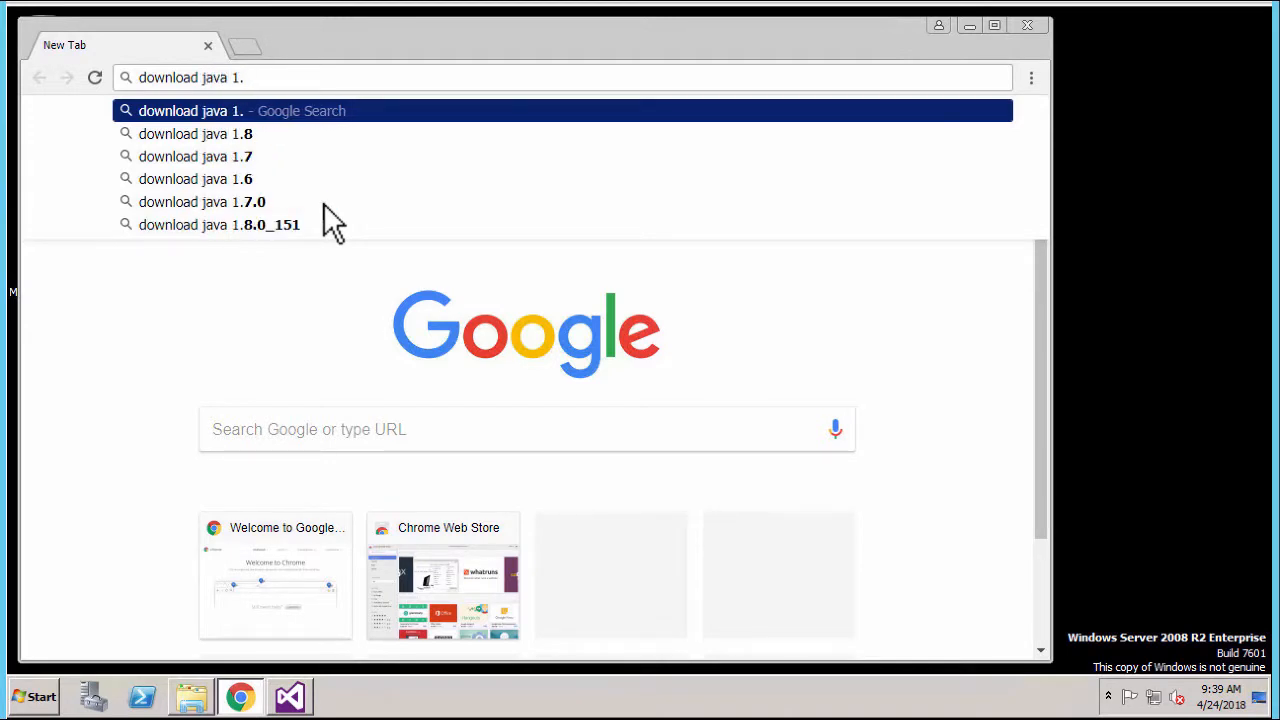
{"action": "type", "text": "8"}
{"action": "key", "text": "Return"}
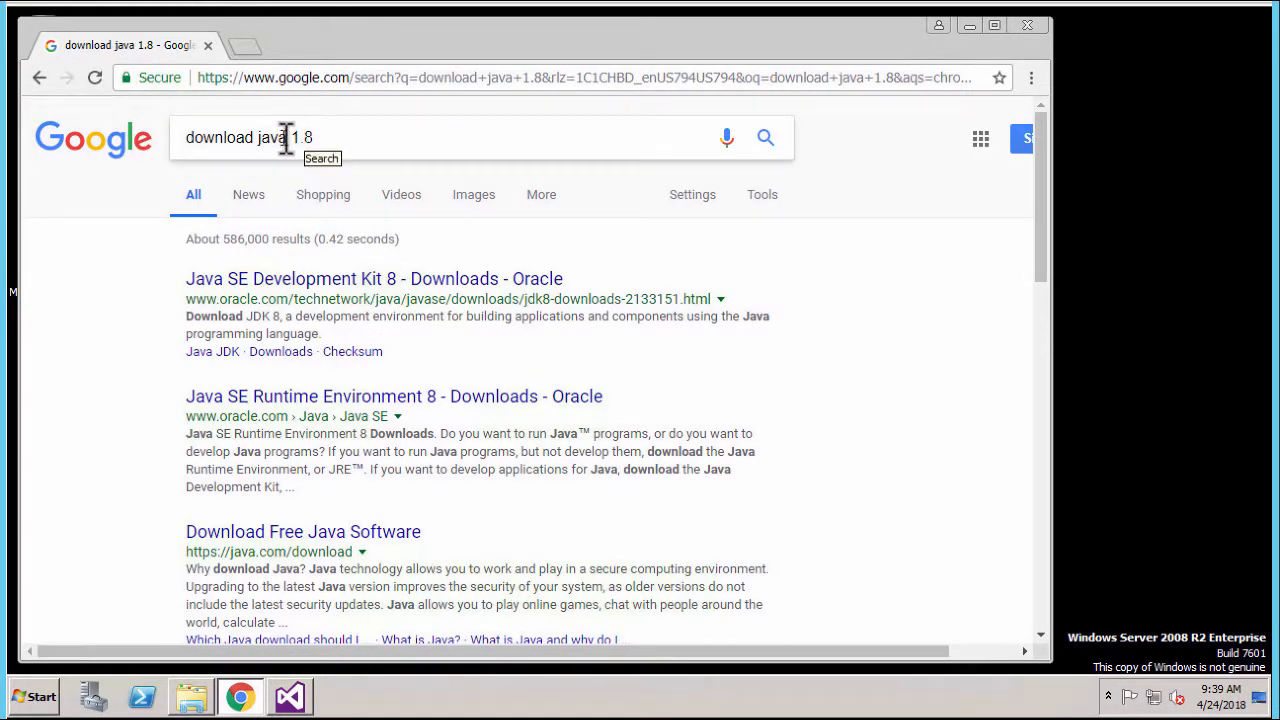
Refine the search to "download java 1.8 sdk" and open Oracle's Java SE Development Kit 8 downloads page at the 8u171 packages.
{"action": "left_click", "coordinate": [332, 131]}
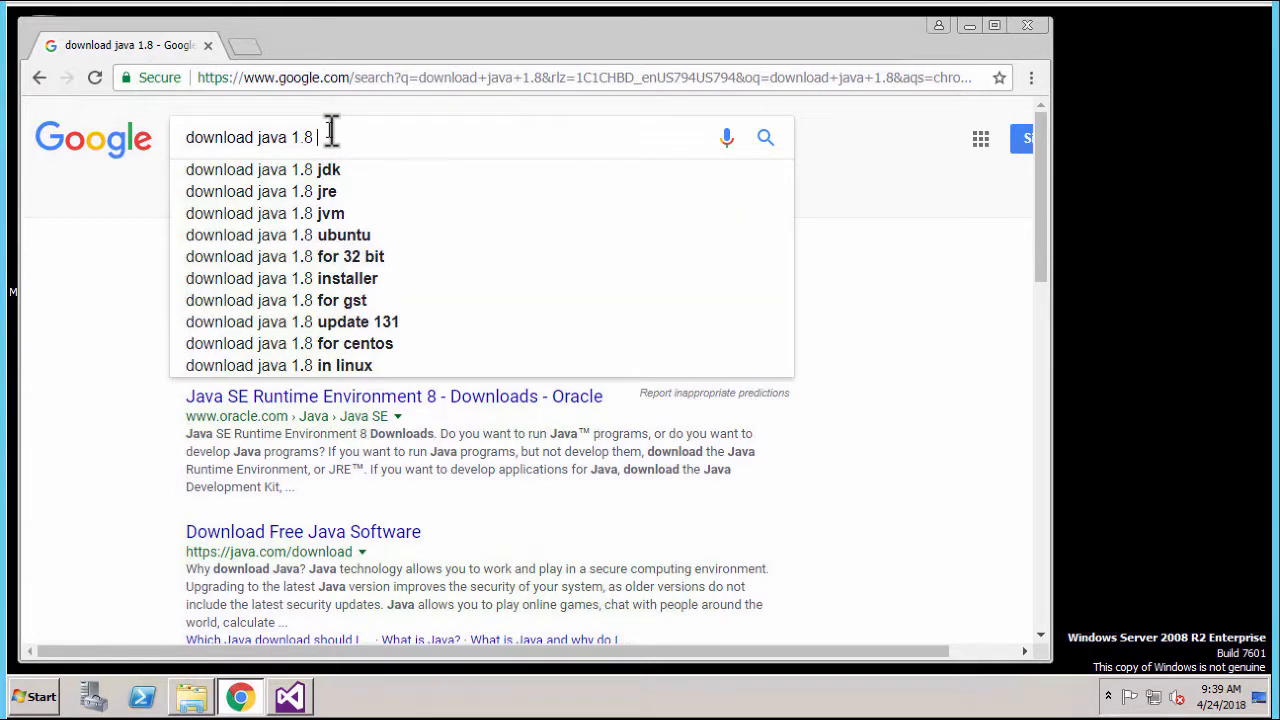
{"action": "type", "text": "sdk"}
{"action": "key", "text": "Return"}
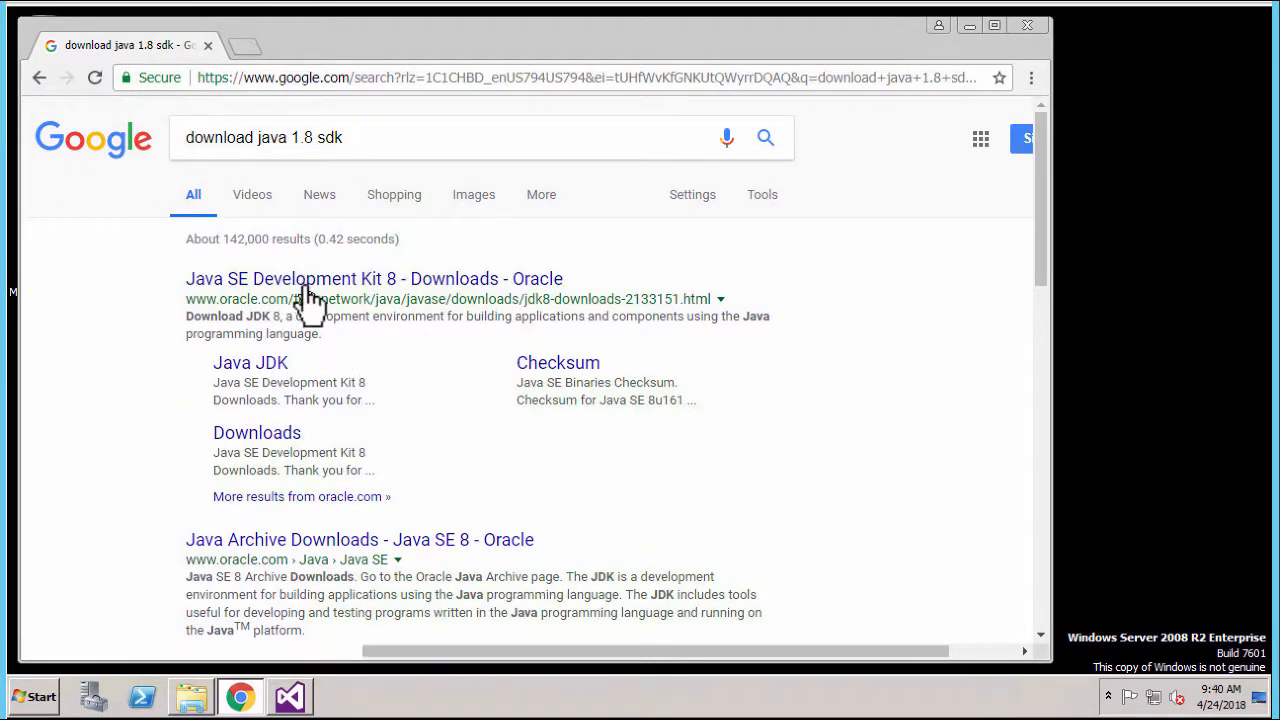
{"action": "left_click", "coordinate": [308, 281]}
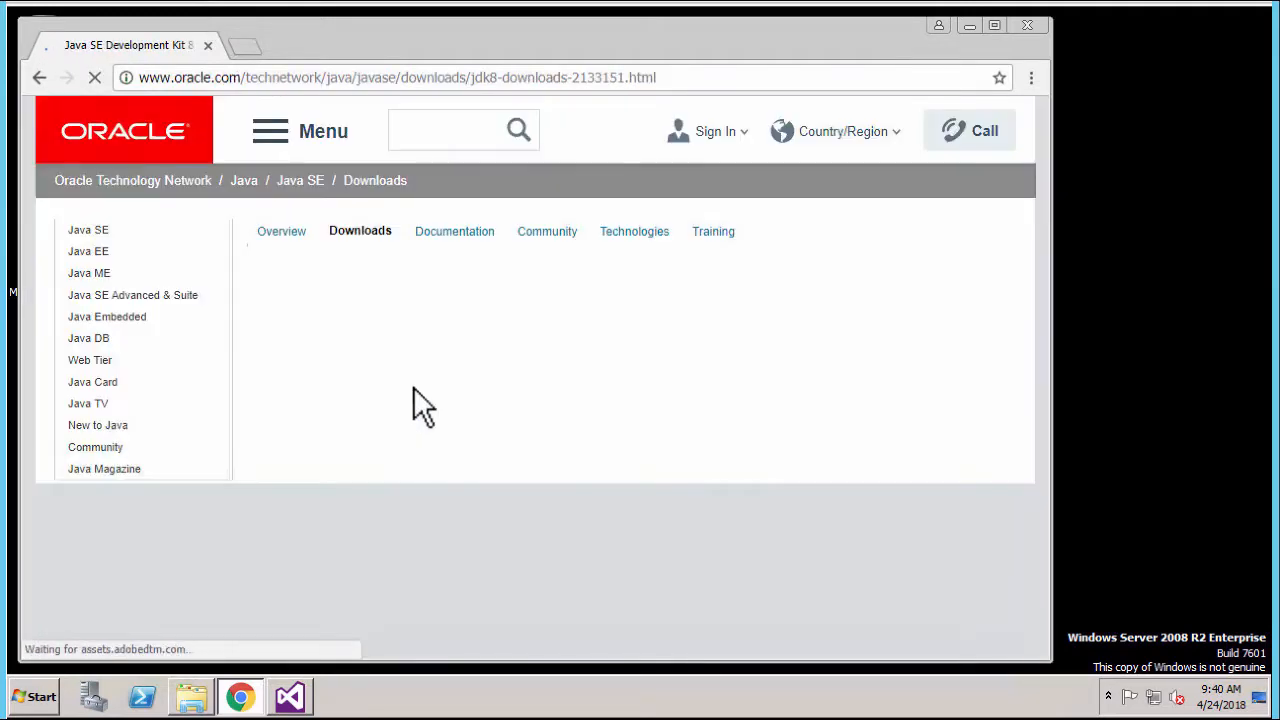
{"action": "scroll", "coordinate": [446, 398], "scroll_direction": "down", "scroll_amount": 3}
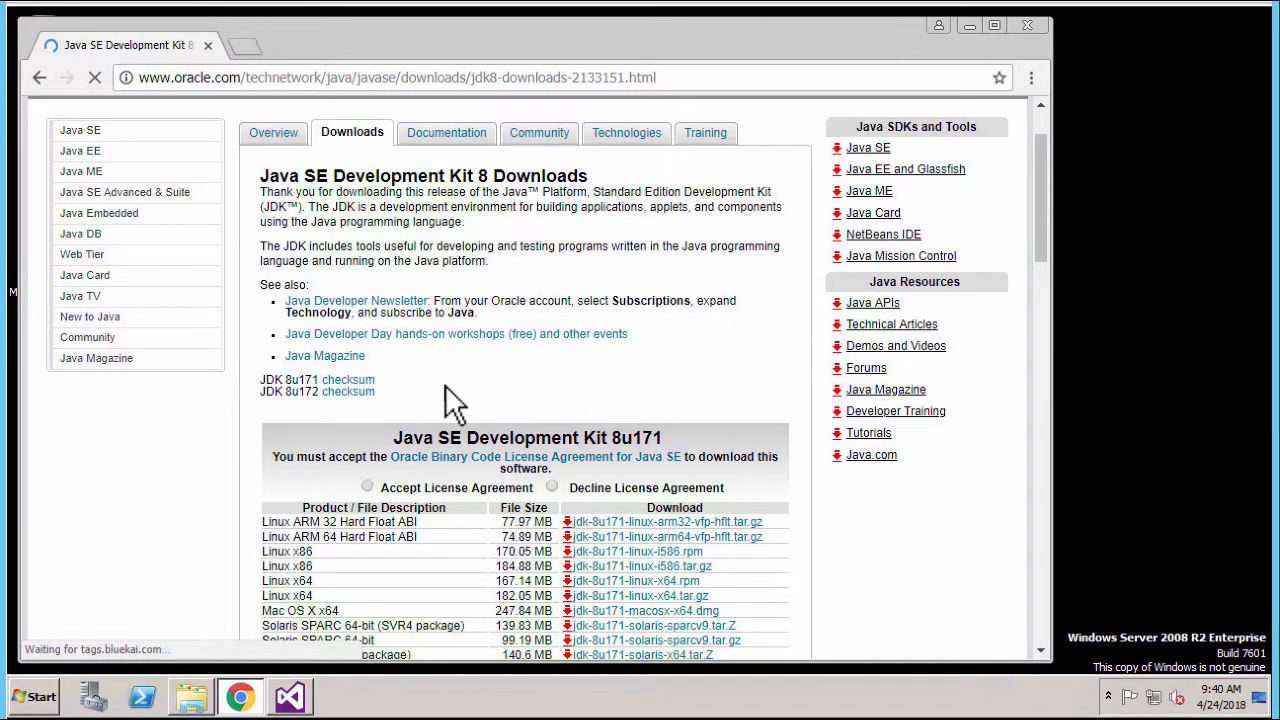
{"action": "scroll", "coordinate": [446, 386], "scroll_direction": "down", "scroll_amount": 1}
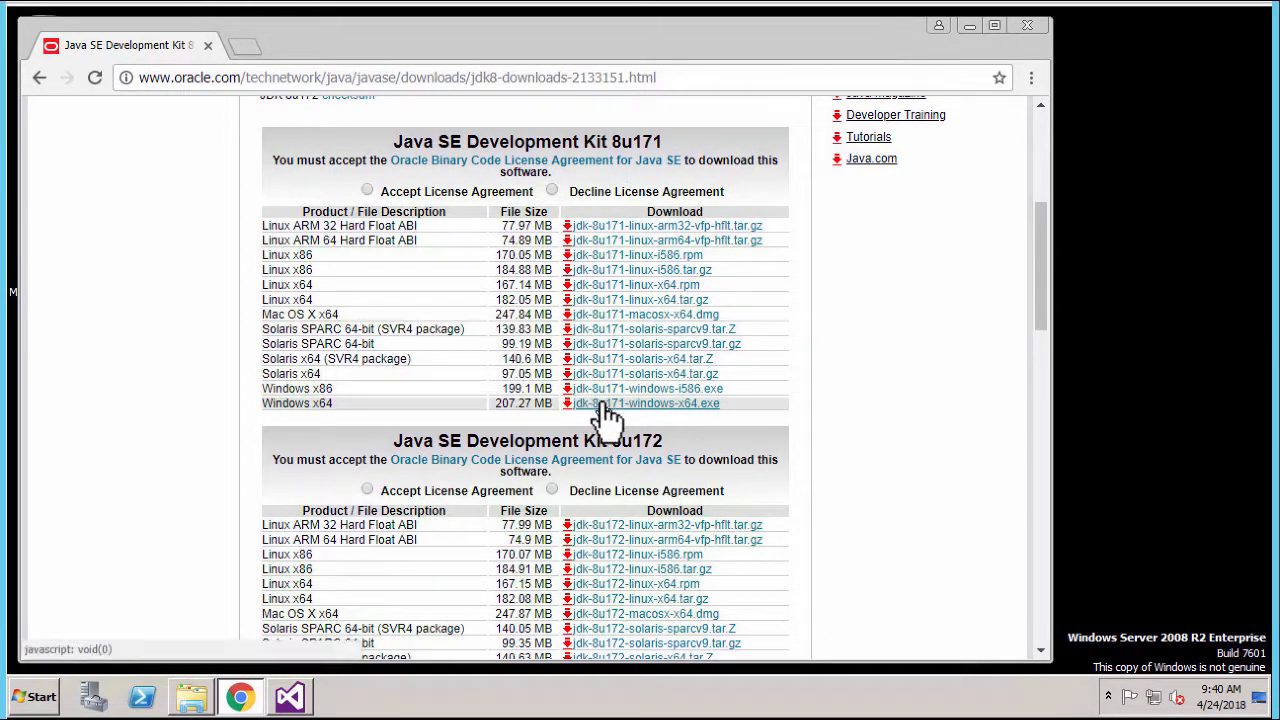
Accept the Java SE Development Kit 8u171 license, download jdk-8u171-windows-x64.exe and run the installer.
{"action": "left_click", "coordinate": [367, 190]}
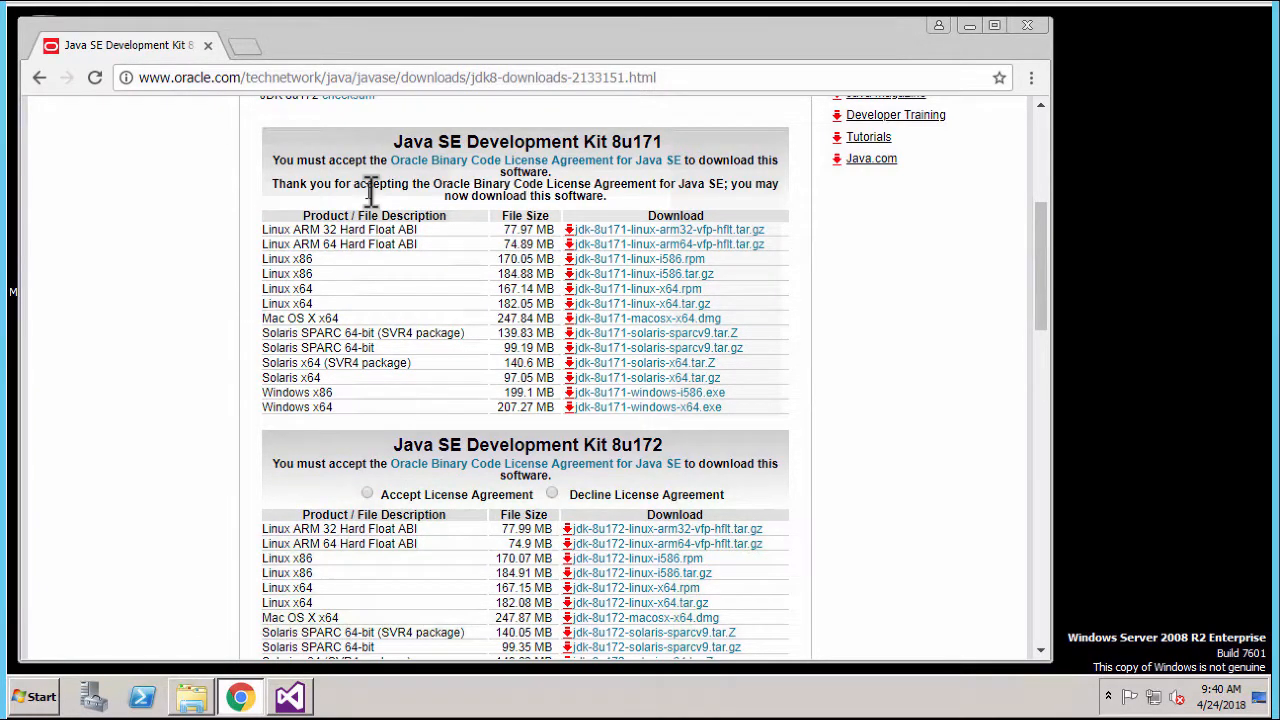
{"action": "left_click", "coordinate": [605, 410]}
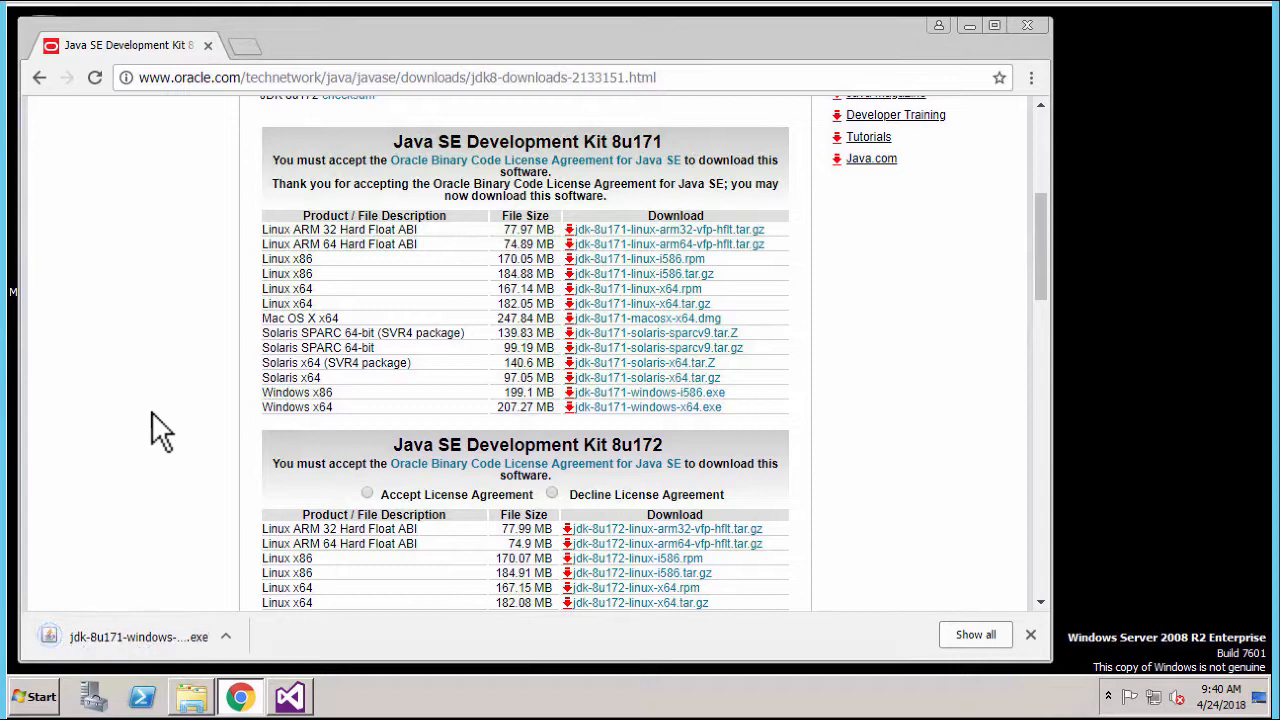
{"action": "left_click", "coordinate": [140, 637]}
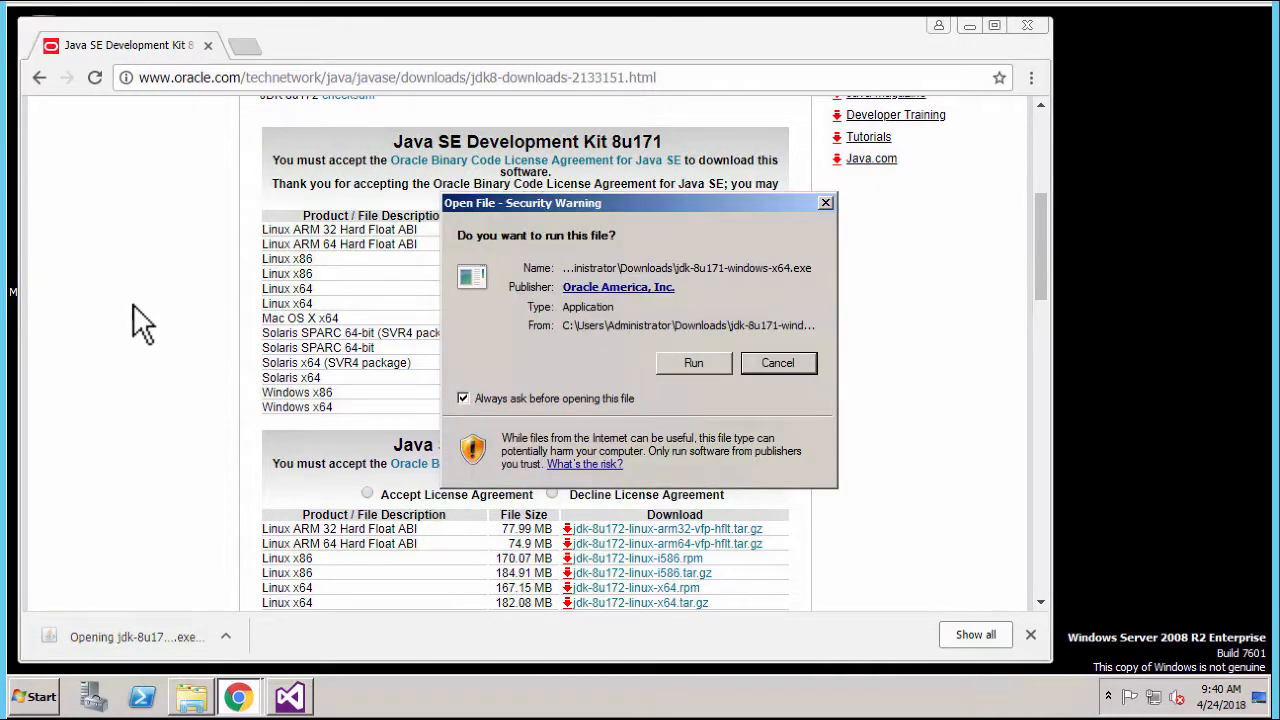
{"action": "left_click", "coordinate": [690, 365]}
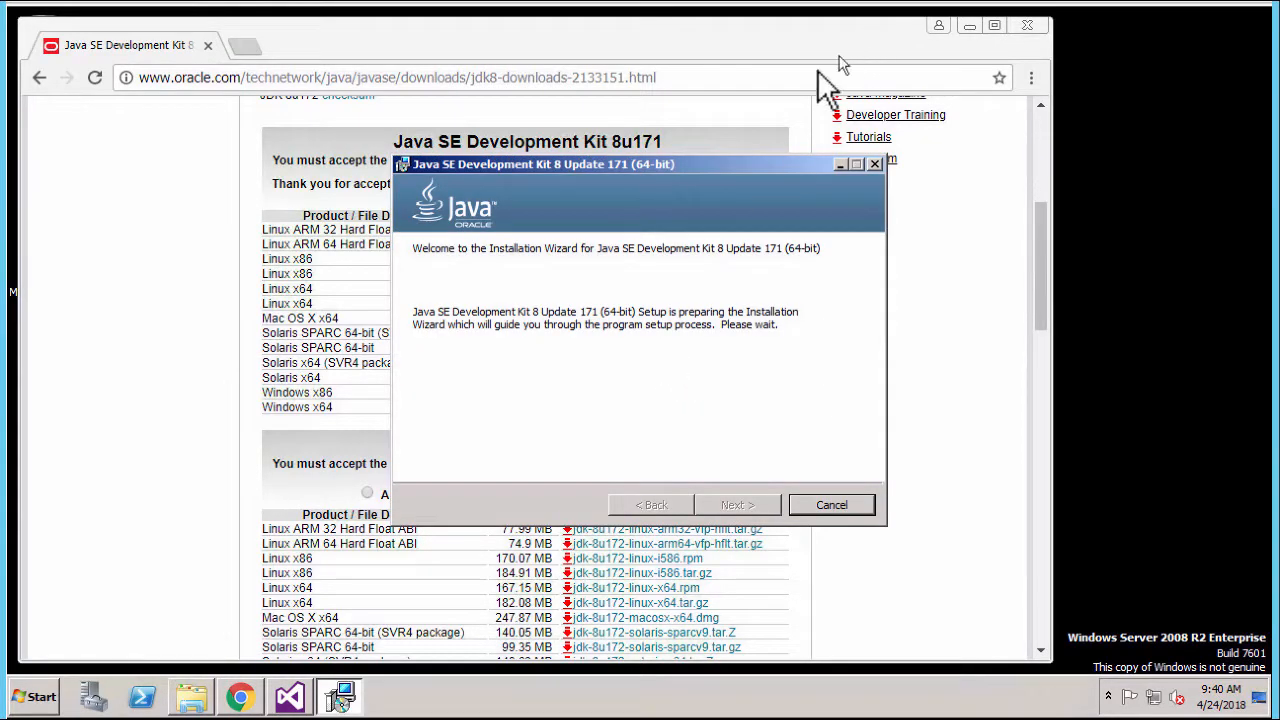
Install Java SE Development Kit 8 Update 171 with the default features and JDK and JRE folders, and close the setup wizard.
{"action": "left_click_drag", "start_coordinate": [748, 165], "coordinate": [702, 142]}
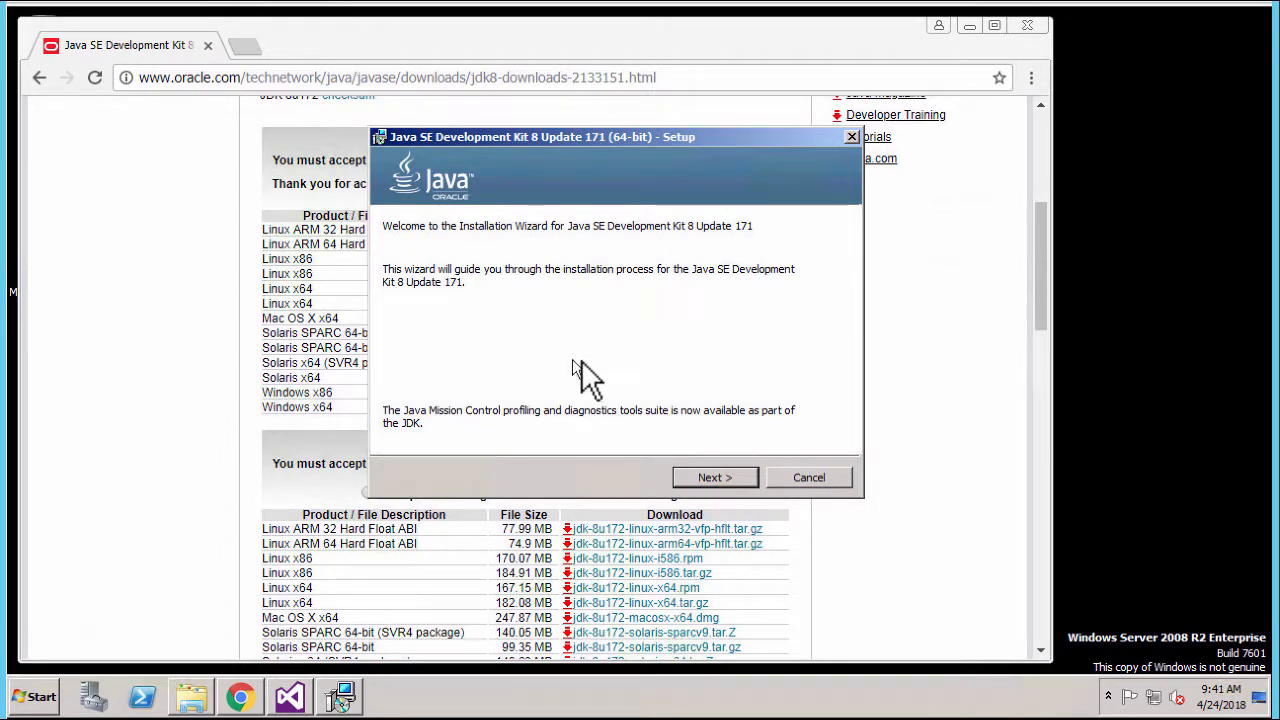
{"action": "left_click", "coordinate": [705, 476]}
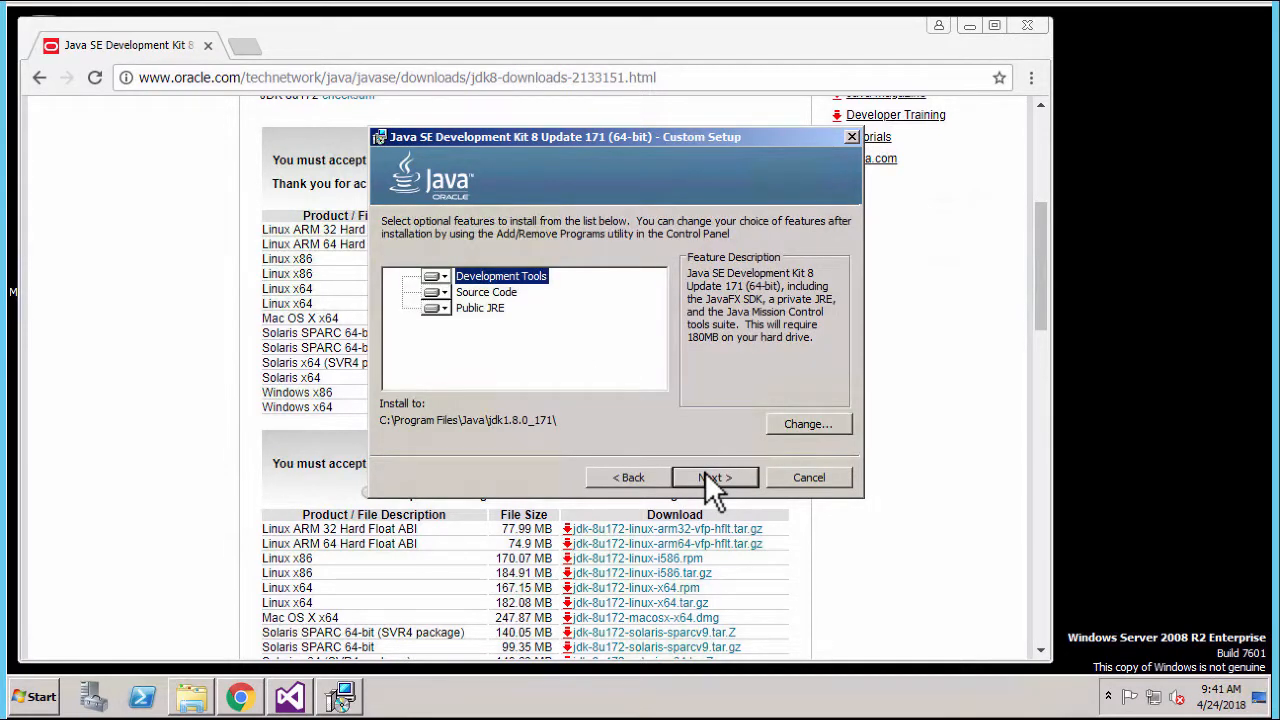
{"action": "left_click", "coordinate": [716, 473]}
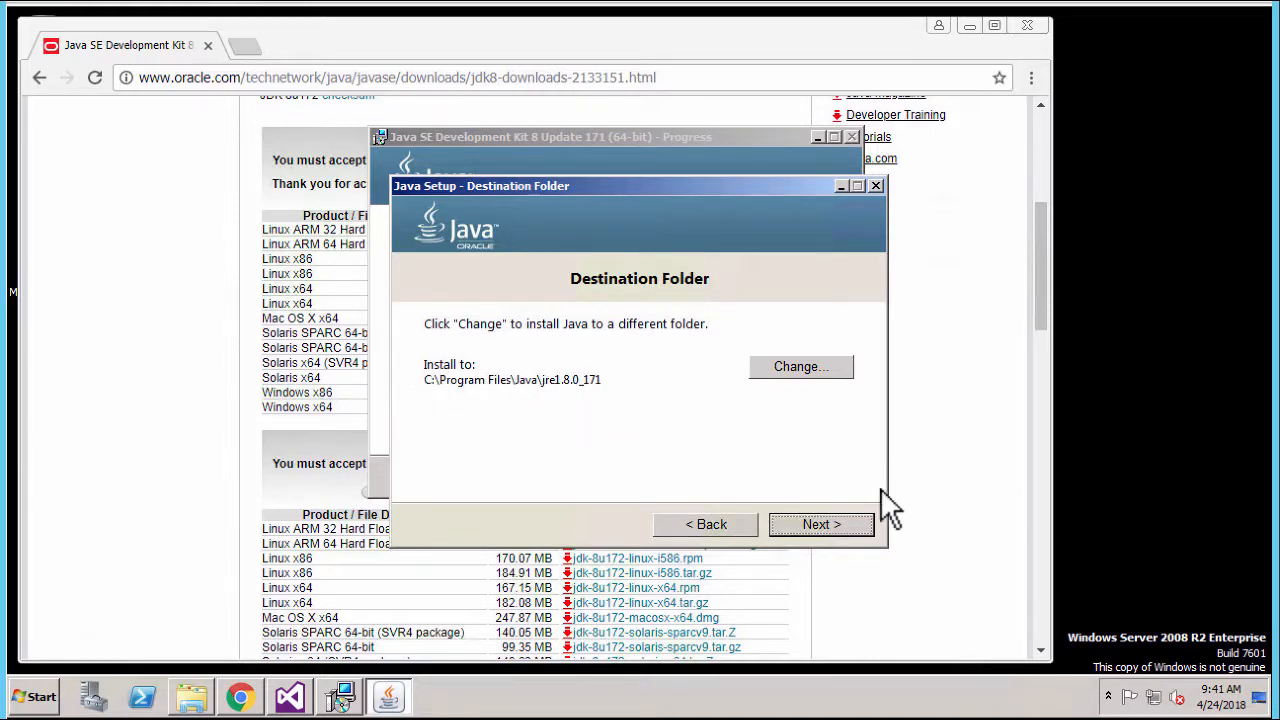
{"action": "left_click", "coordinate": [830, 520]}
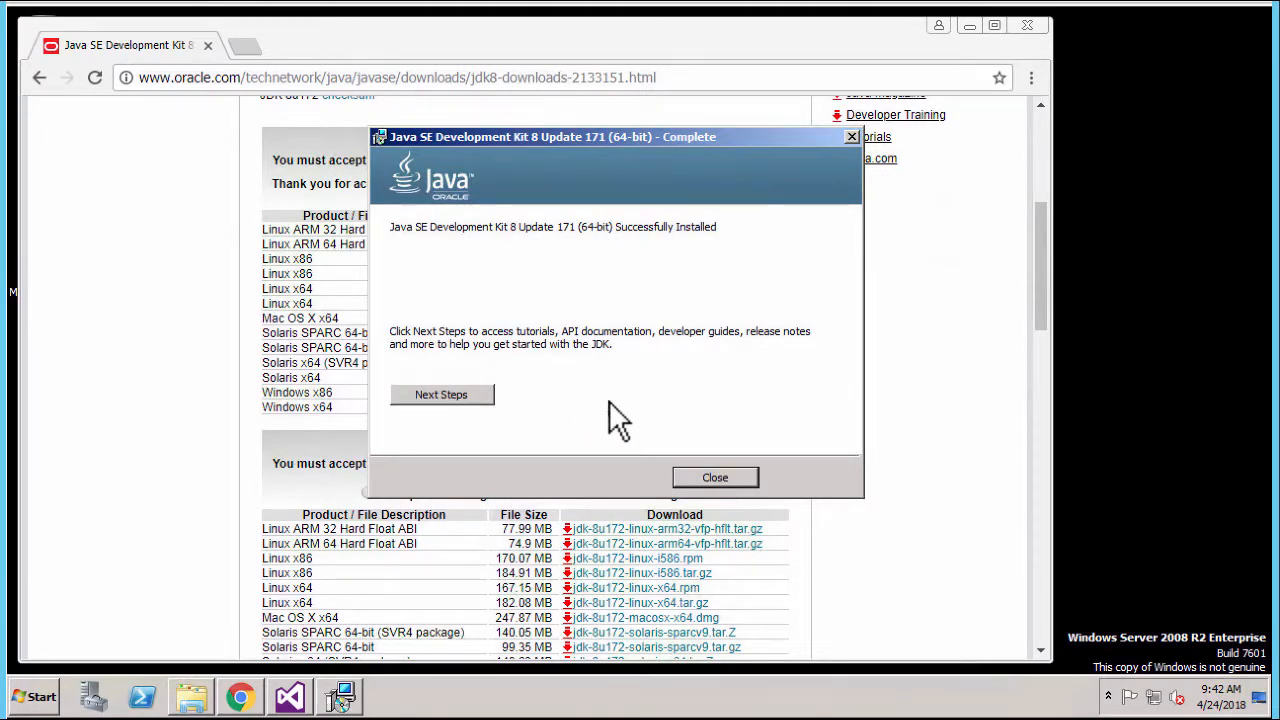
{"action": "left_click", "coordinate": [740, 476]}
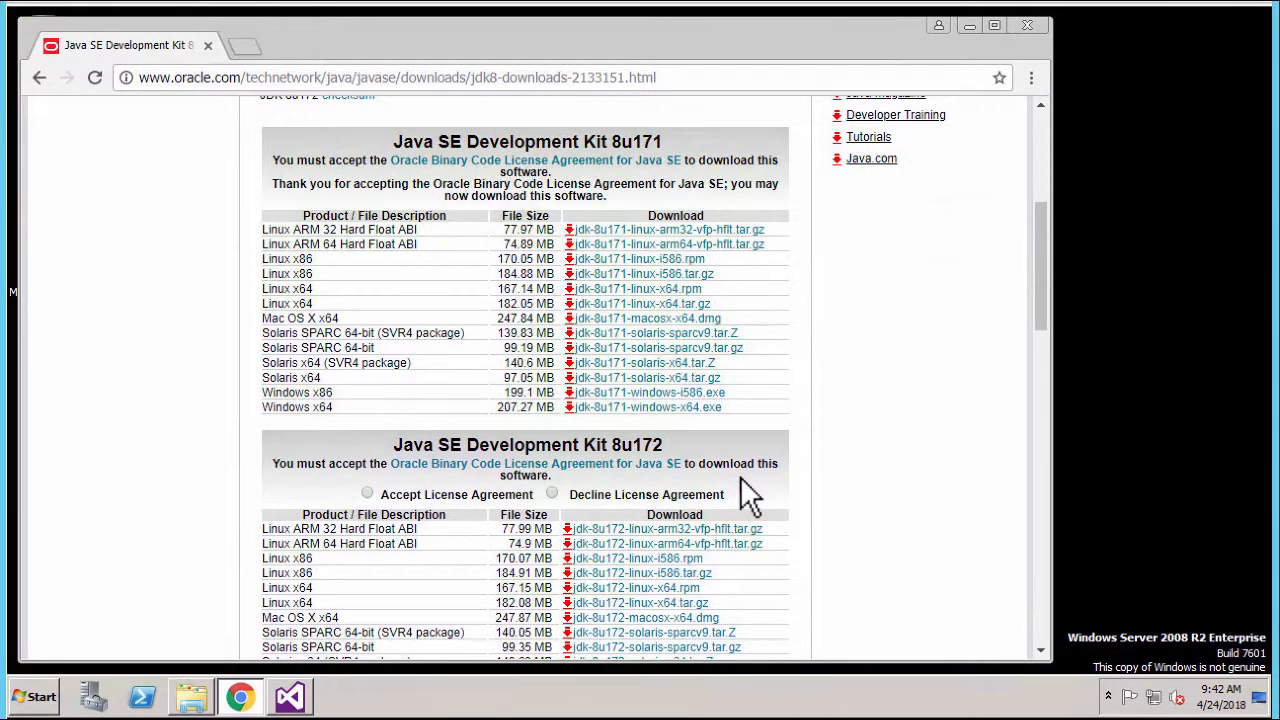
Minimize Chrome, switch to Visual Studio and open the Xamarin page of the Options dialog.
{"action": "left_click", "coordinate": [970, 27]}
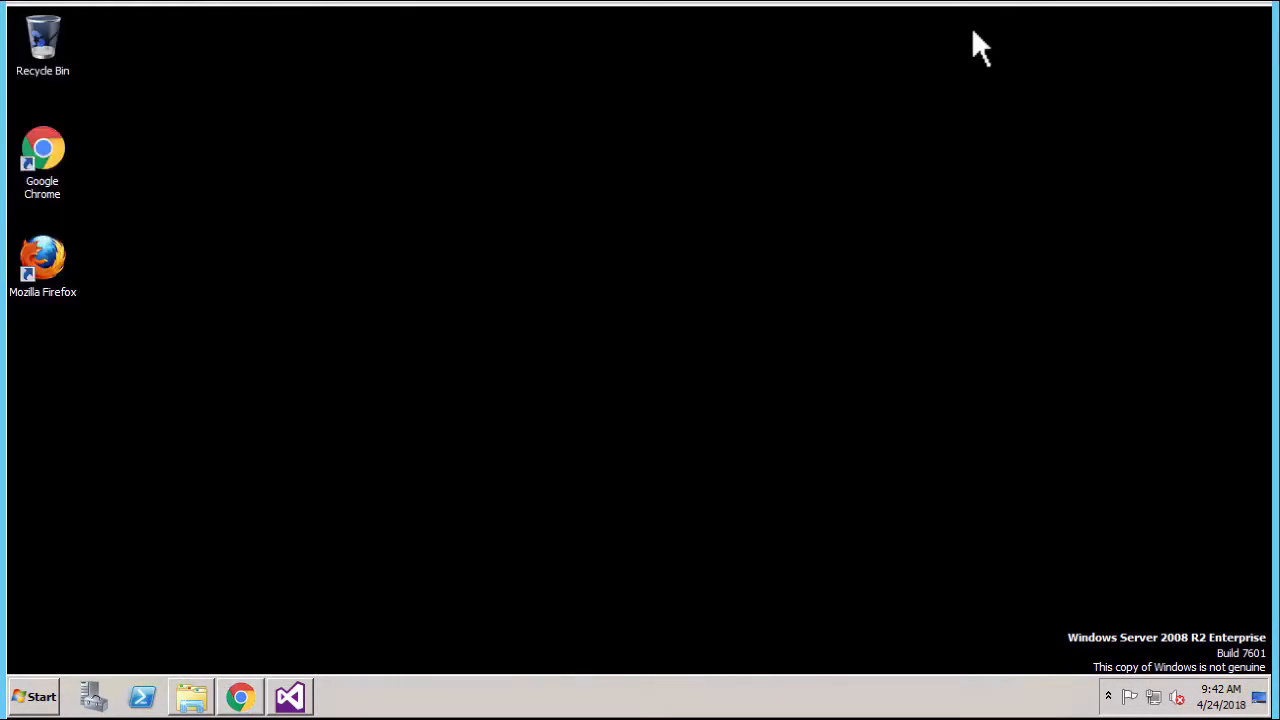
{"action": "left_click", "coordinate": [294, 696]}
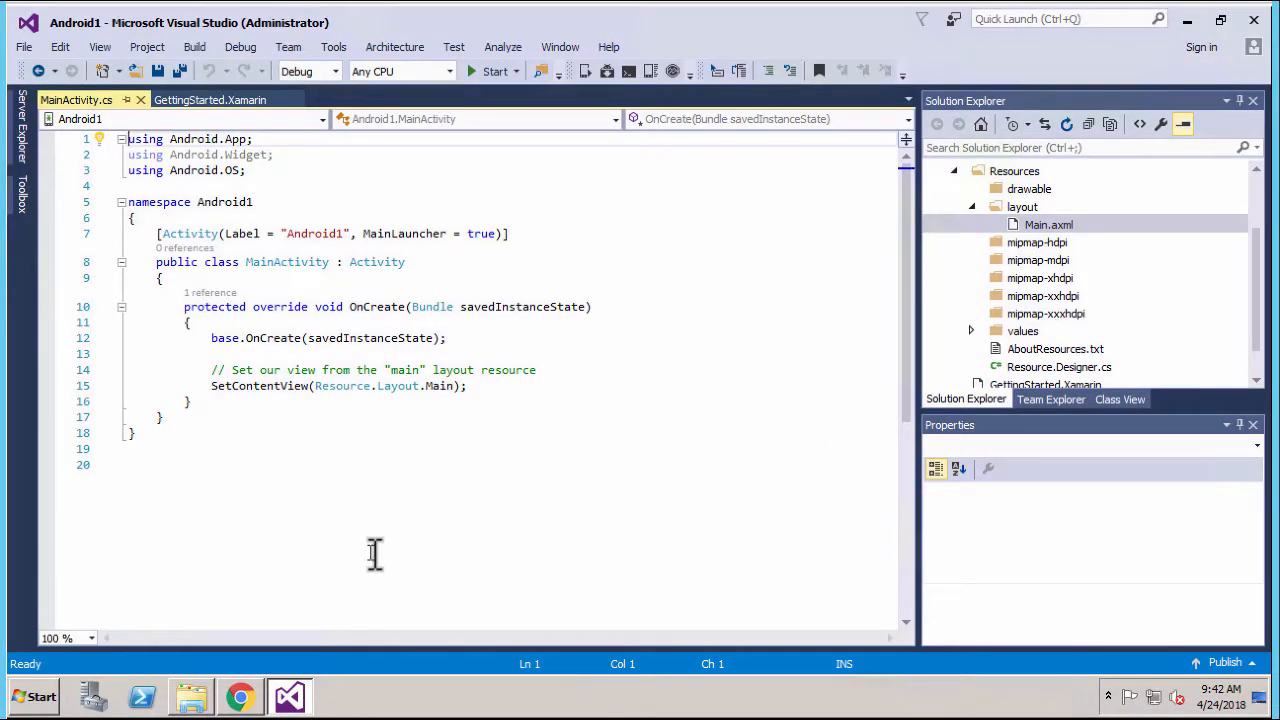
{"action": "left_click", "coordinate": [330, 48]}
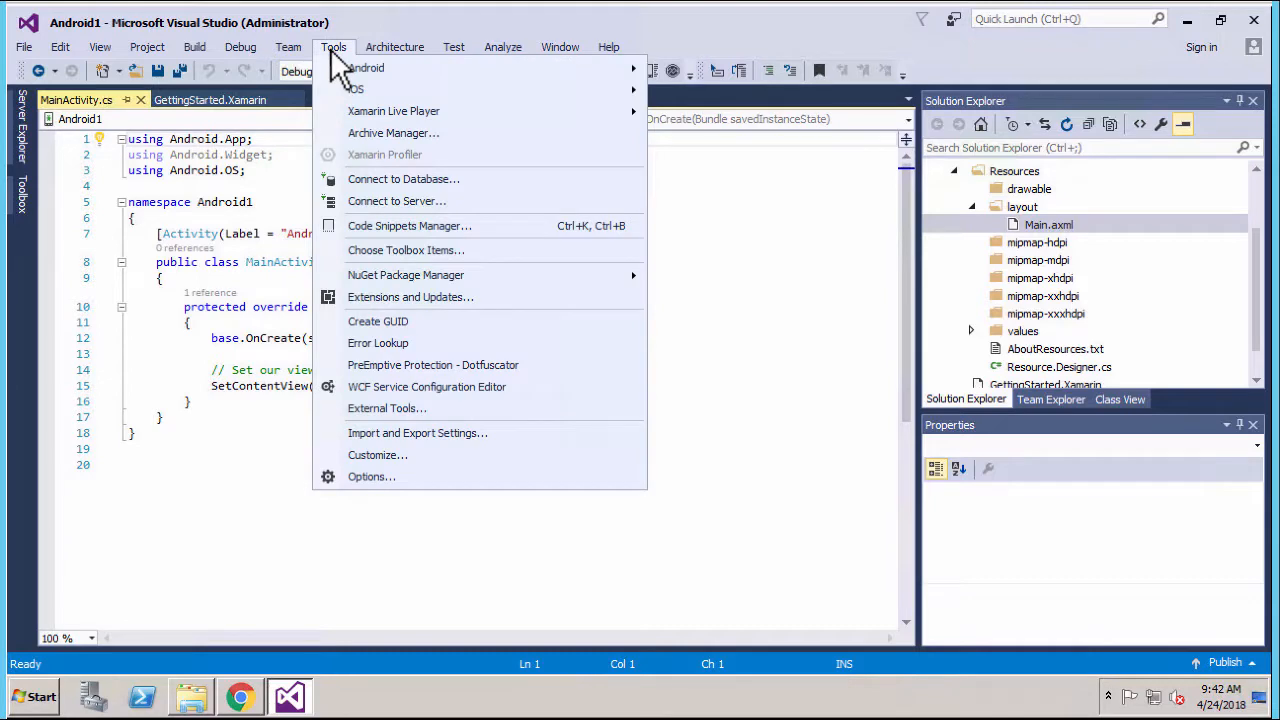
{"action": "left_click", "coordinate": [364, 476]}
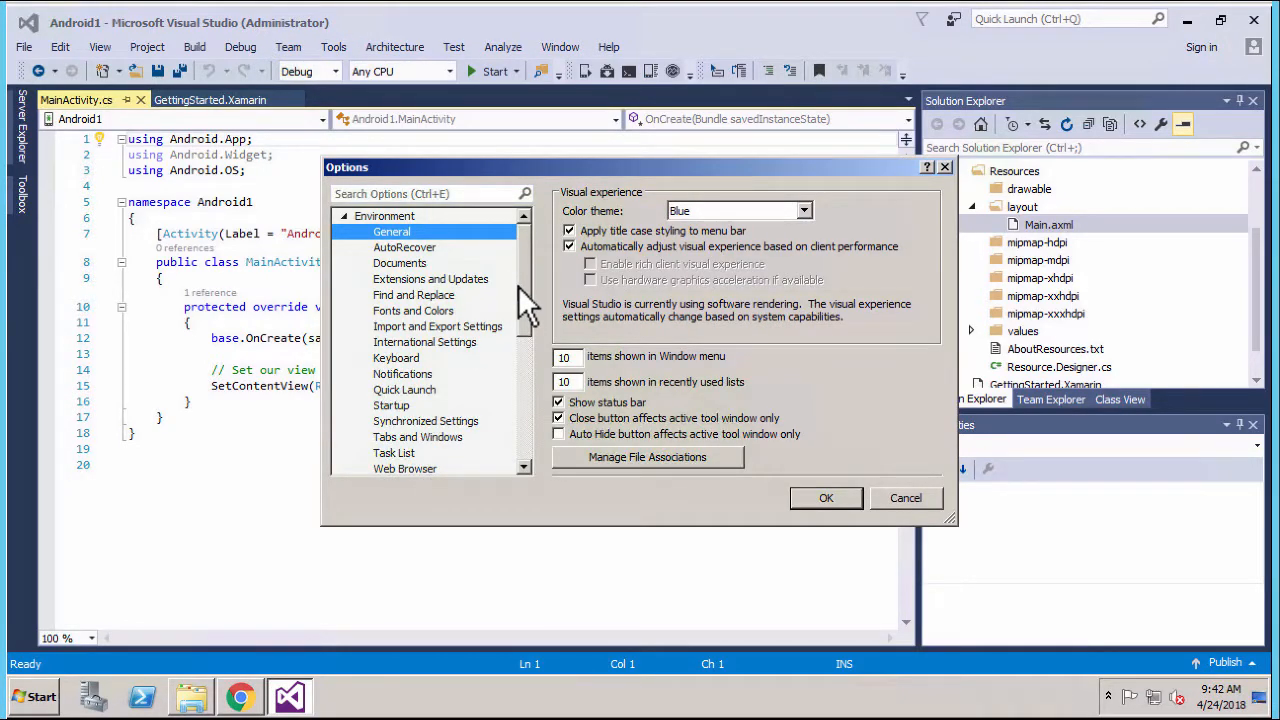
{"action": "left_click_drag", "start_coordinate": [518, 286], "coordinate": [516, 455]}
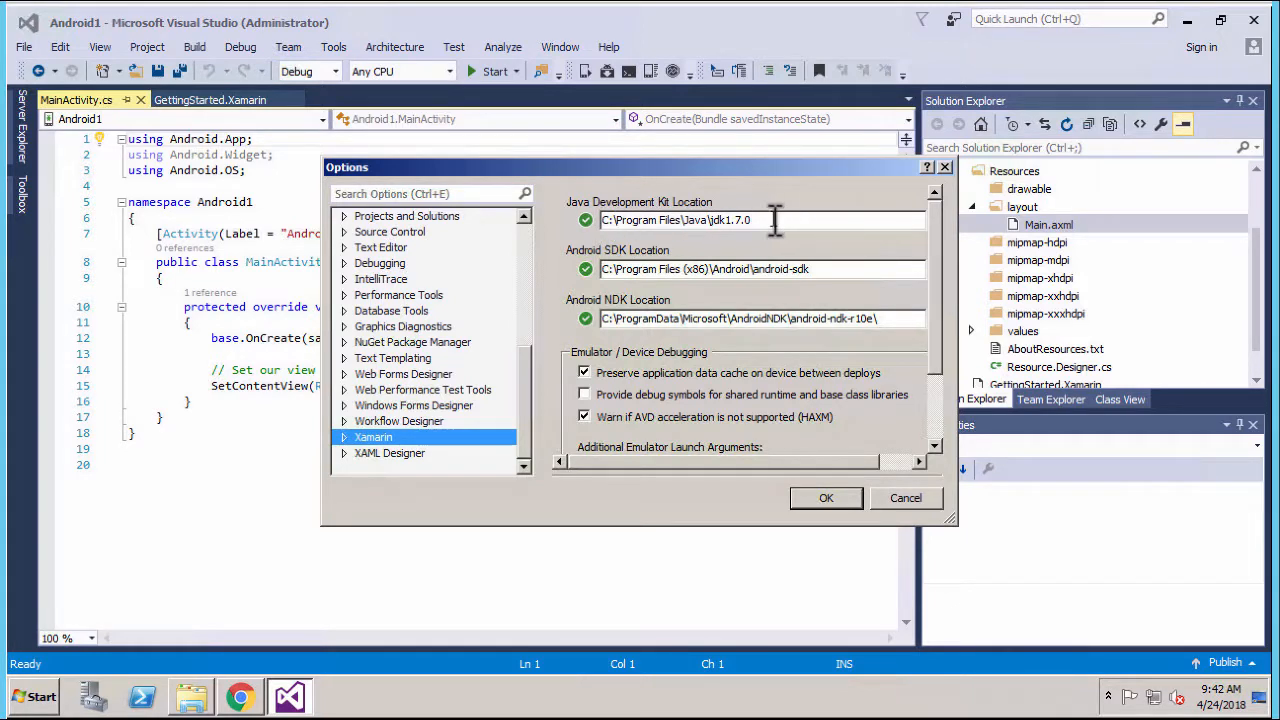
{"action": "left_click_drag", "start_coordinate": [797, 459], "coordinate": [887, 461]}
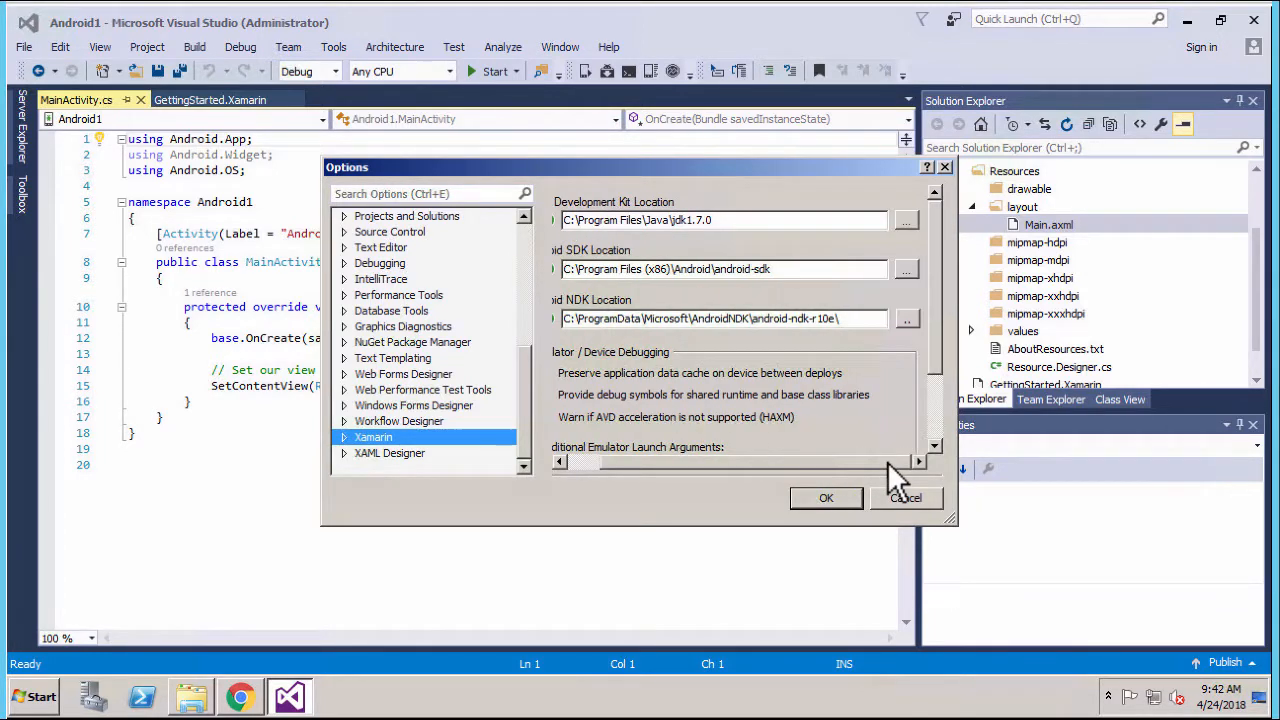
Set the Java Development Kit location to C:\Program Files\Java\jdk1.8.0_171 and apply the options.
{"action": "left_click", "coordinate": [906, 221]}
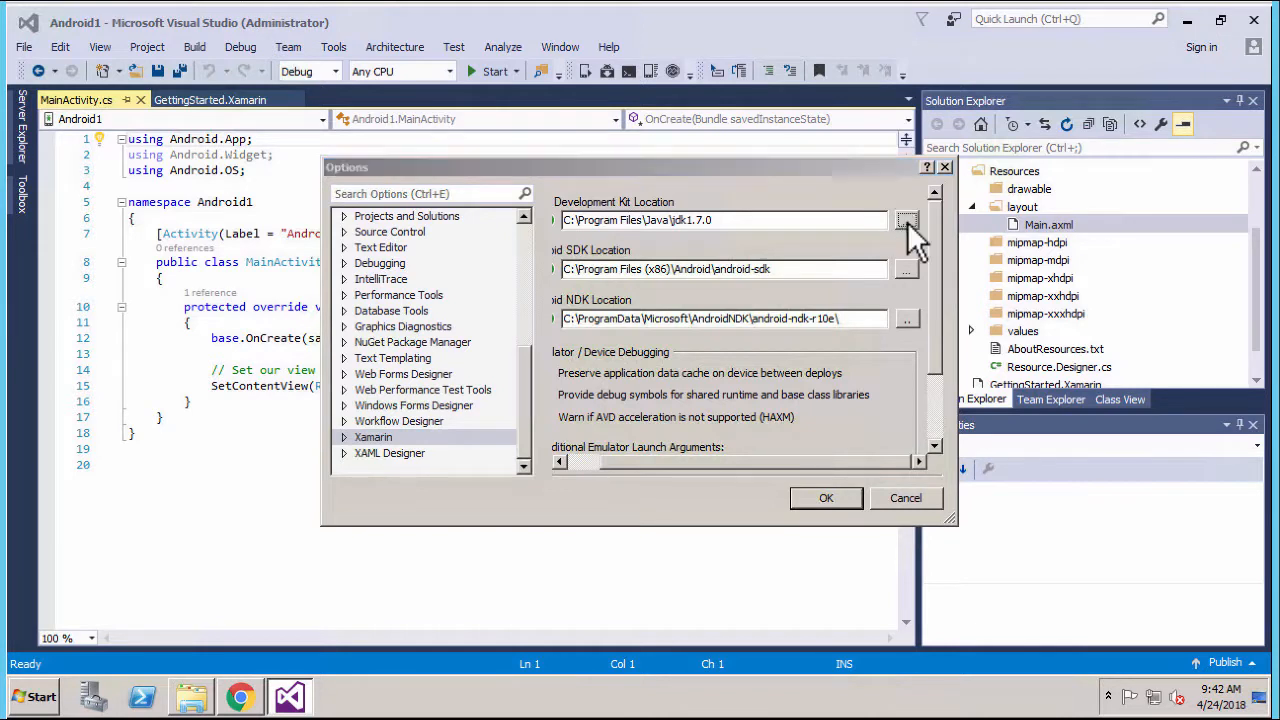
{"action": "left_click_drag", "start_coordinate": [770, 282], "coordinate": [769, 313]}
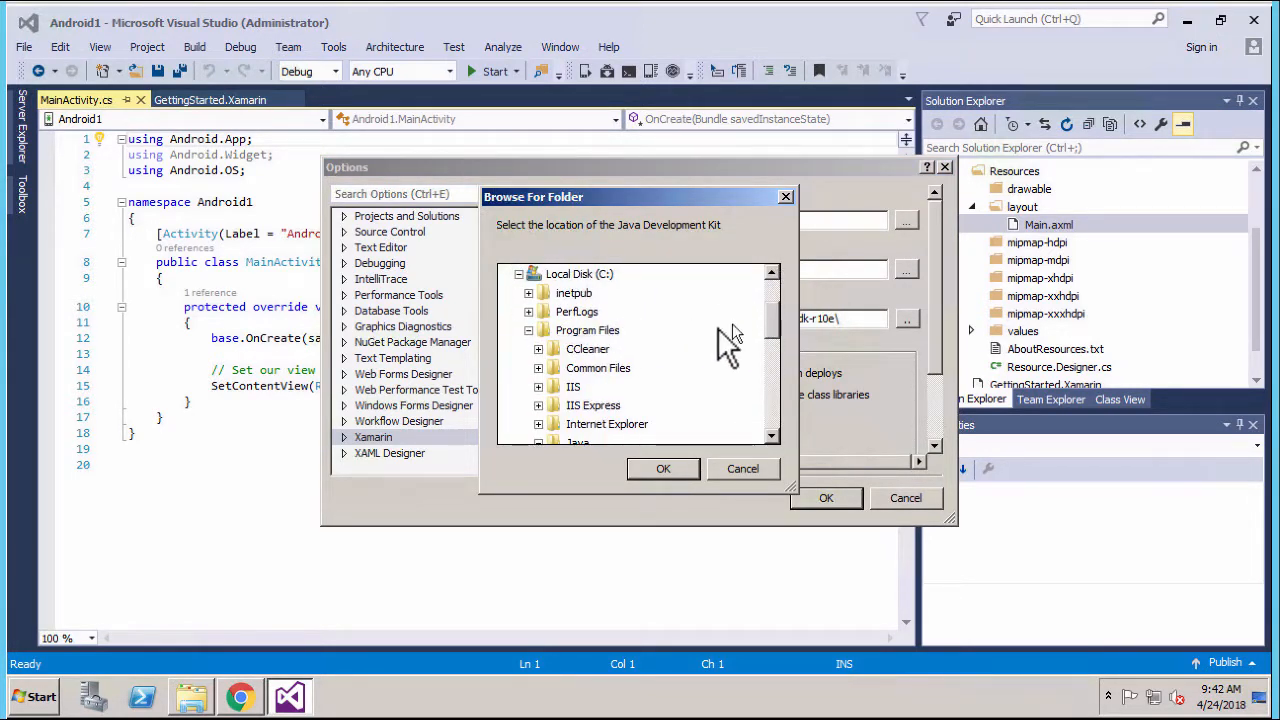
{"action": "left_click_drag", "start_coordinate": [769, 321], "coordinate": [771, 338]}
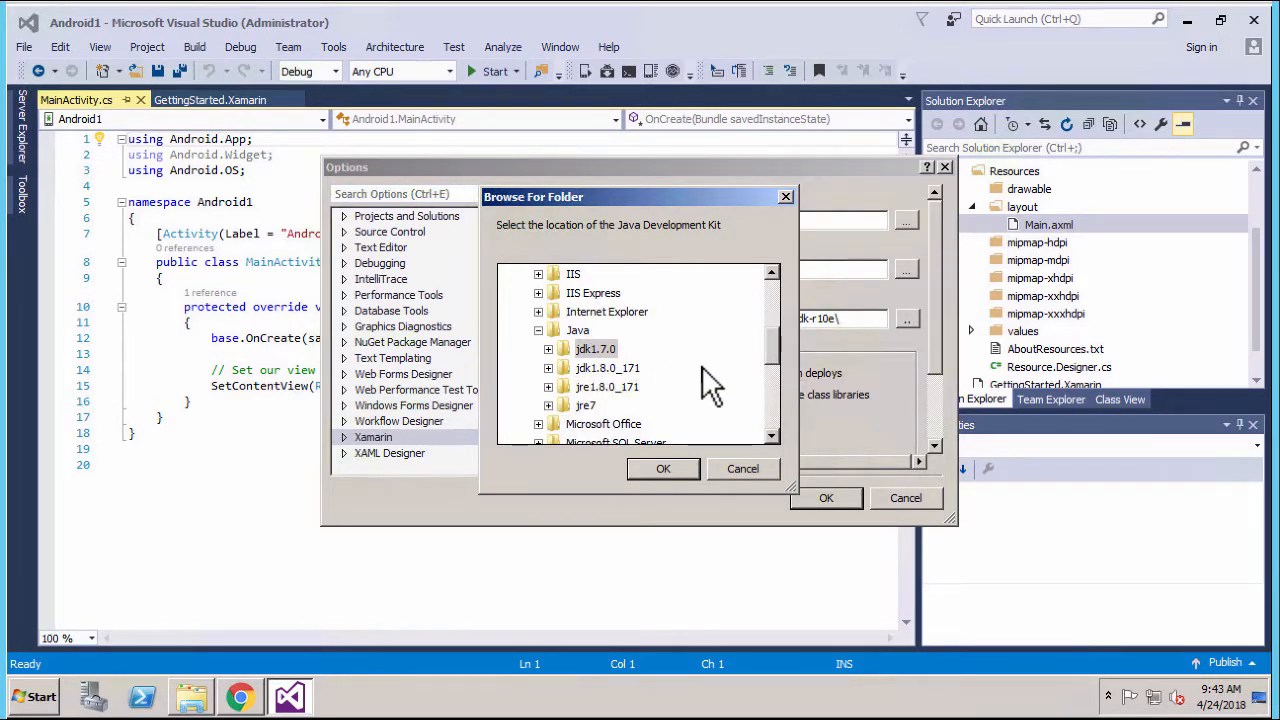
{"action": "left_click", "coordinate": [621, 370]}
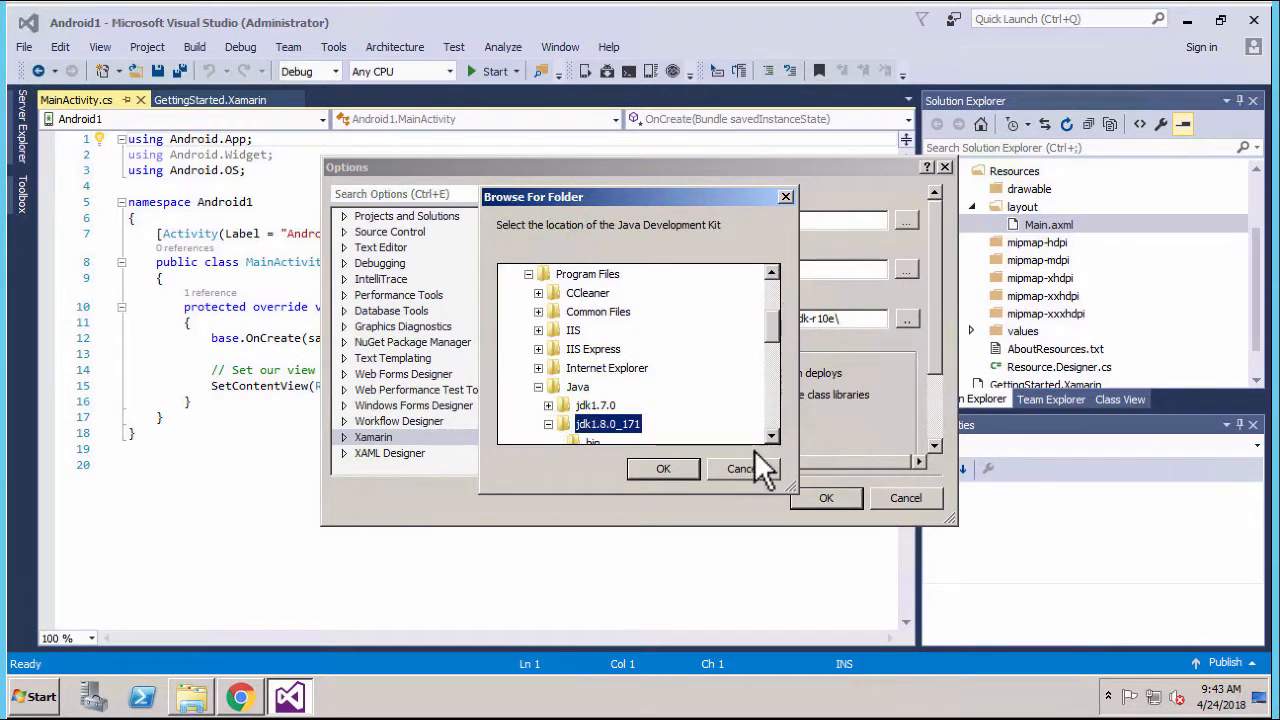
{"action": "left_click", "coordinate": [663, 469]}
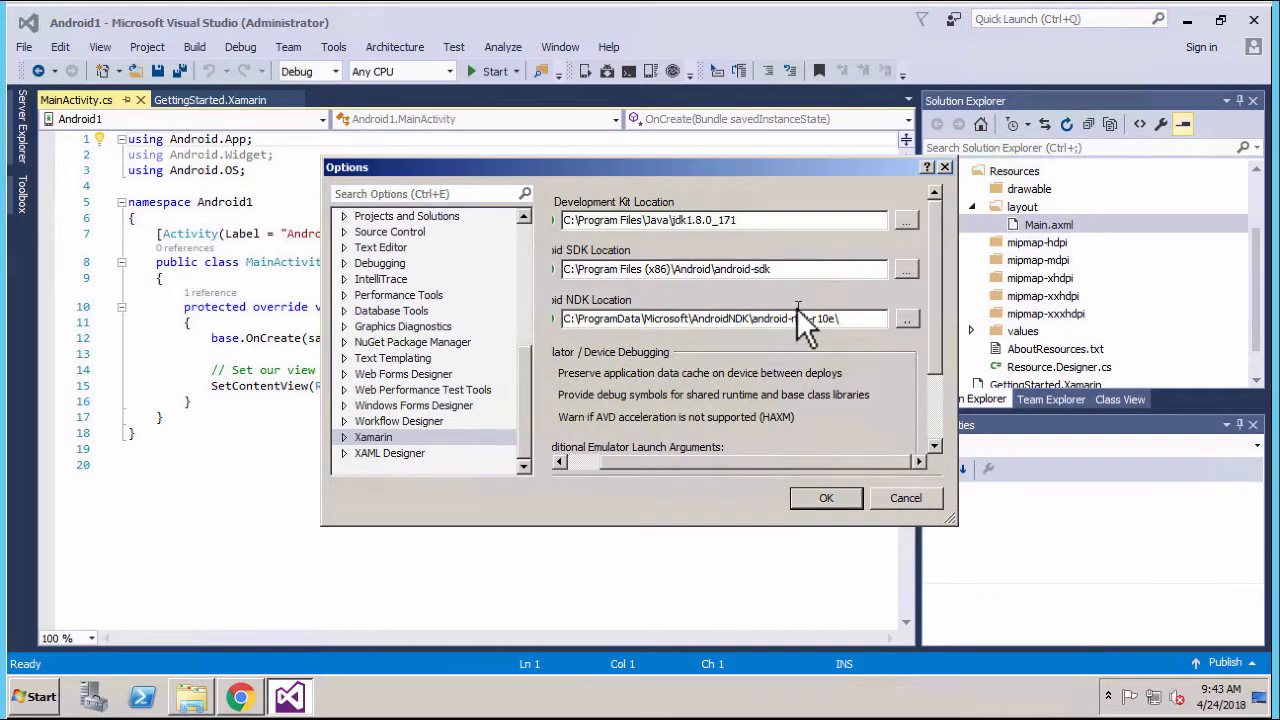
{"action": "left_click", "coordinate": [814, 495]}
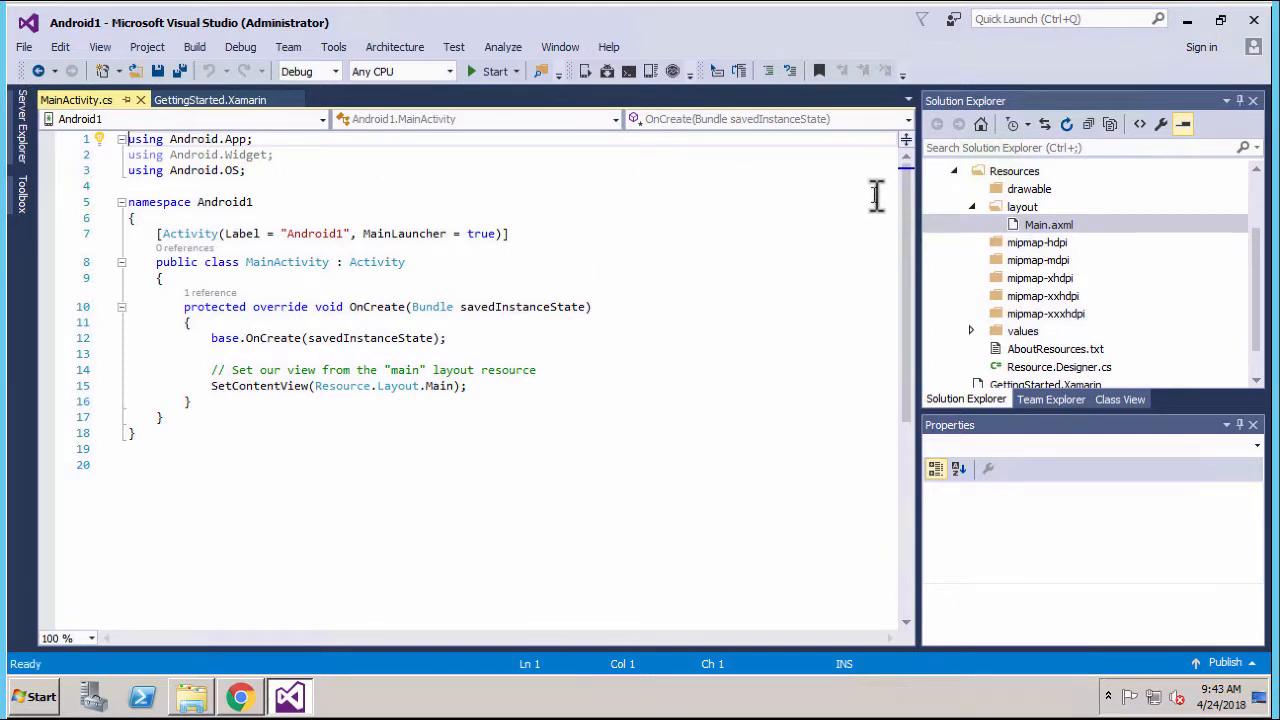
Open the Main.axml layout in the designer and set its preview device to Nexus 6.
{"action": "left_click", "coordinate": [1048, 226]}
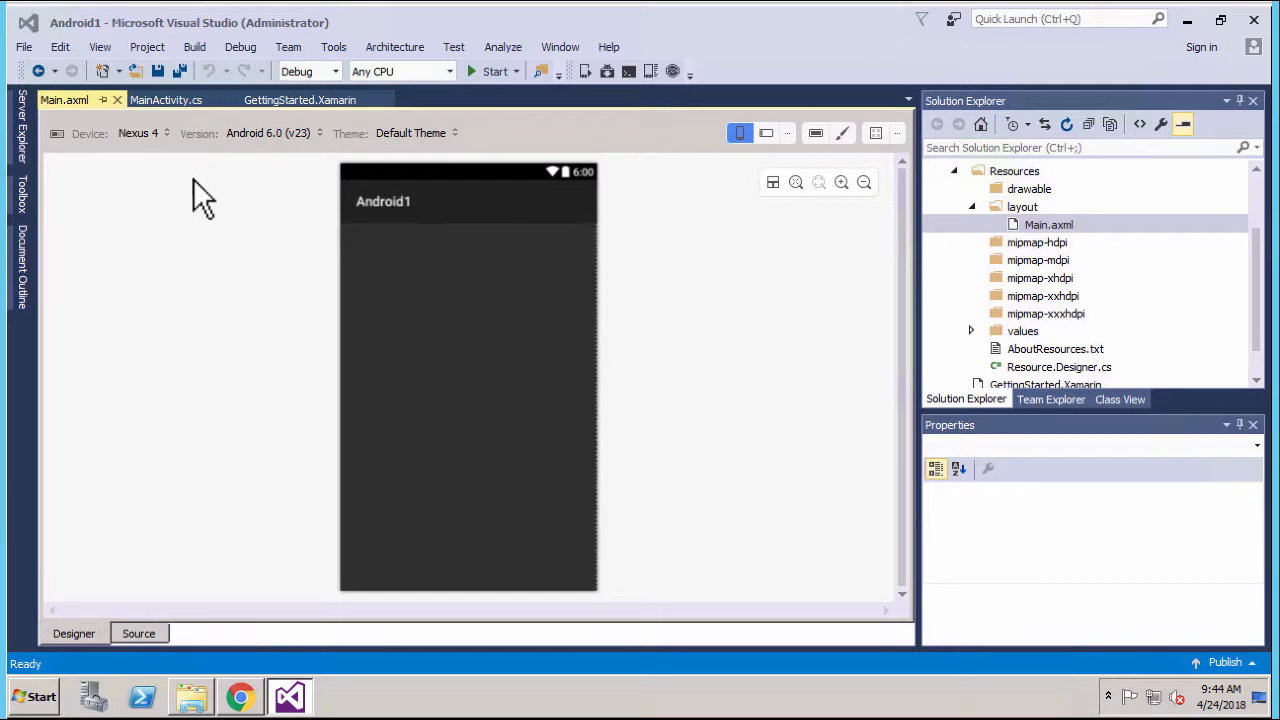
{"action": "left_click", "coordinate": [166, 133]}
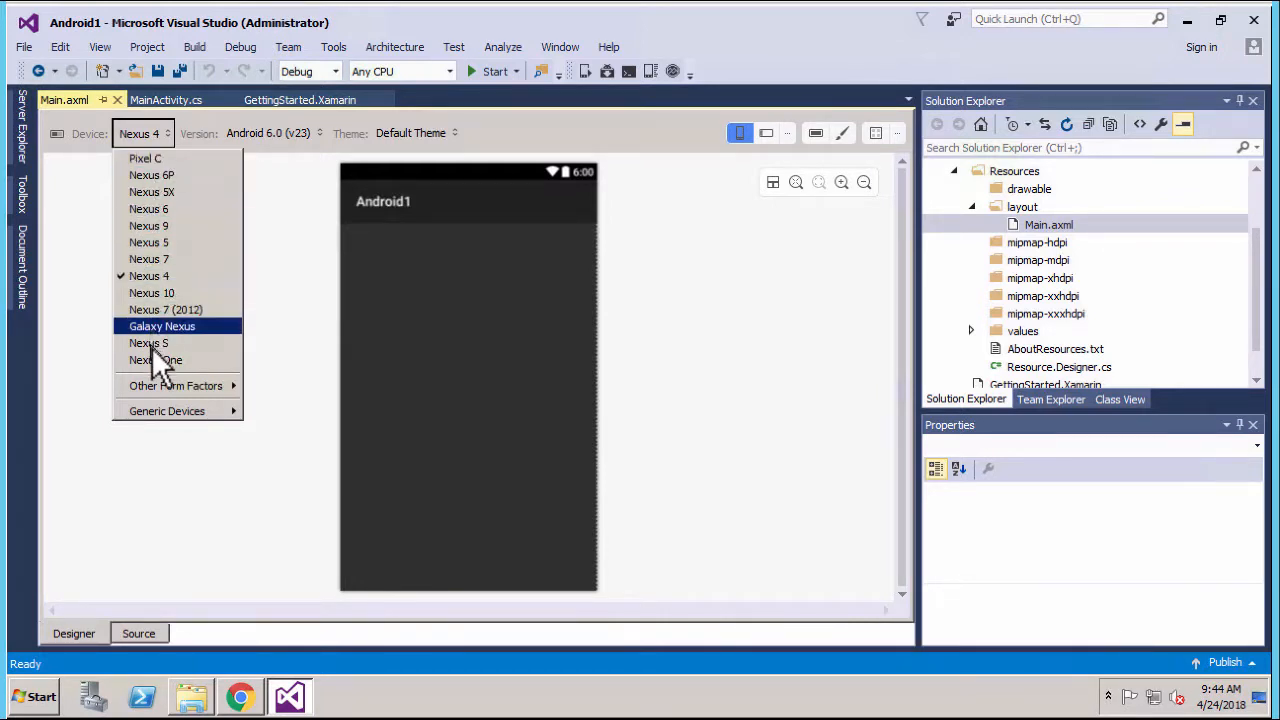
{"action": "left_click", "coordinate": [160, 212]}
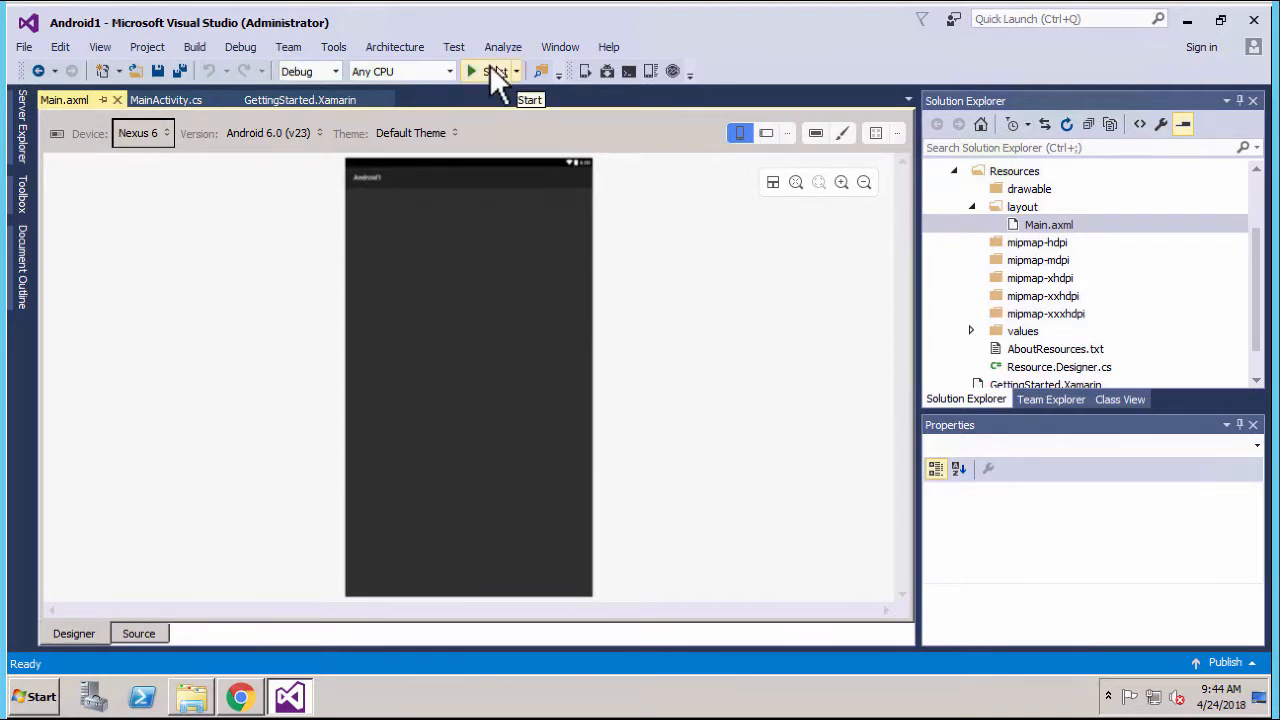
Open the Android Emulator Manager, start creating a new Android virtual device and name it Phone.
{"action": "left_click", "coordinate": [336, 49]}
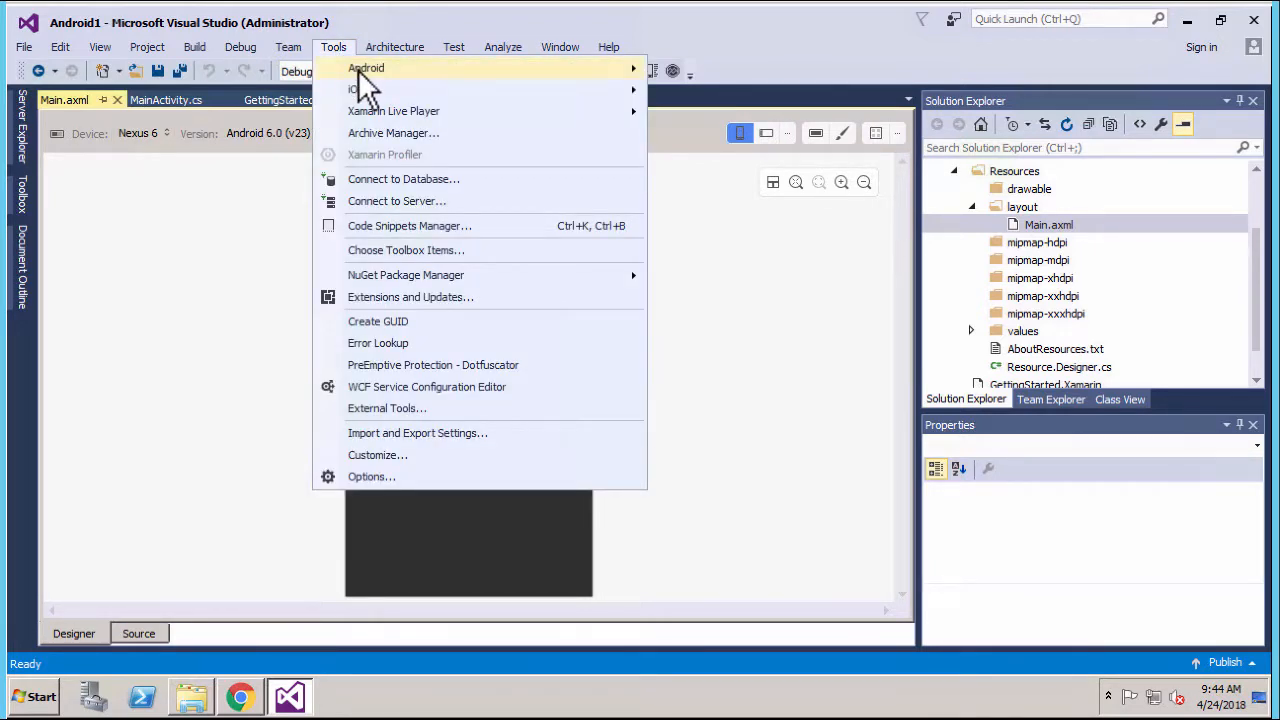
{"action": "mouse_move", "coordinate": [366, 70]}
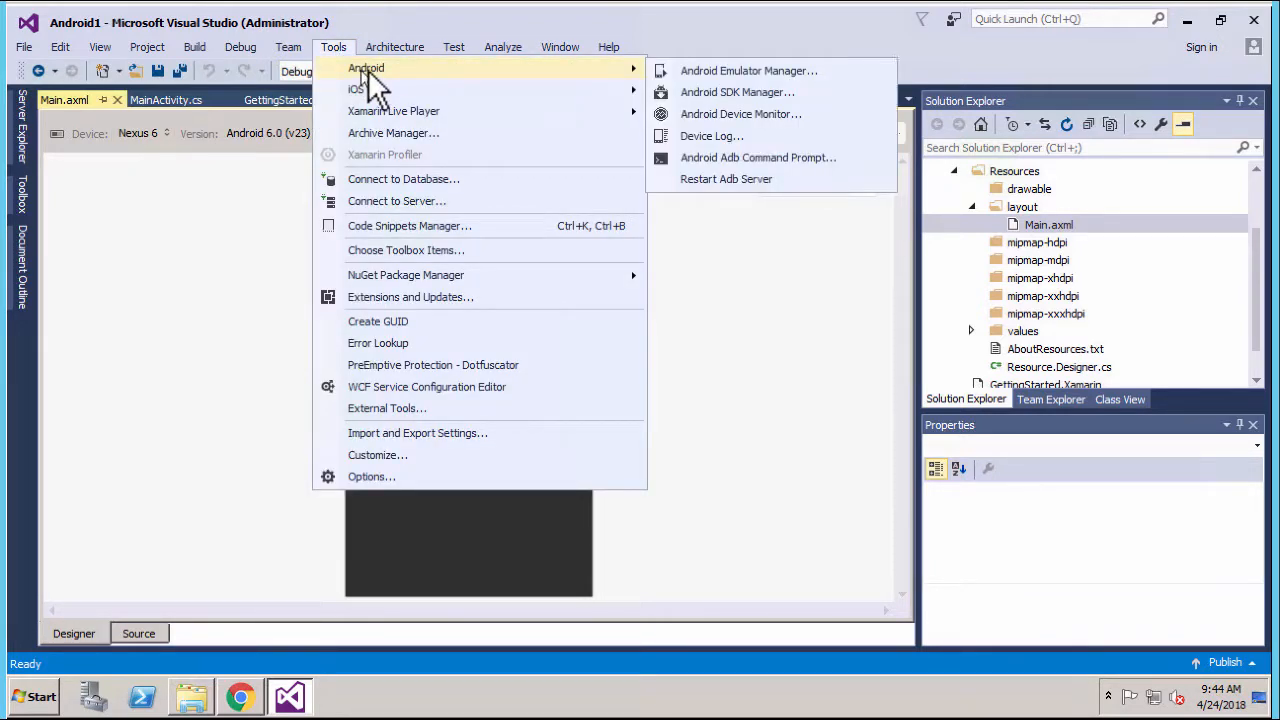
{"action": "left_click", "coordinate": [724, 66]}
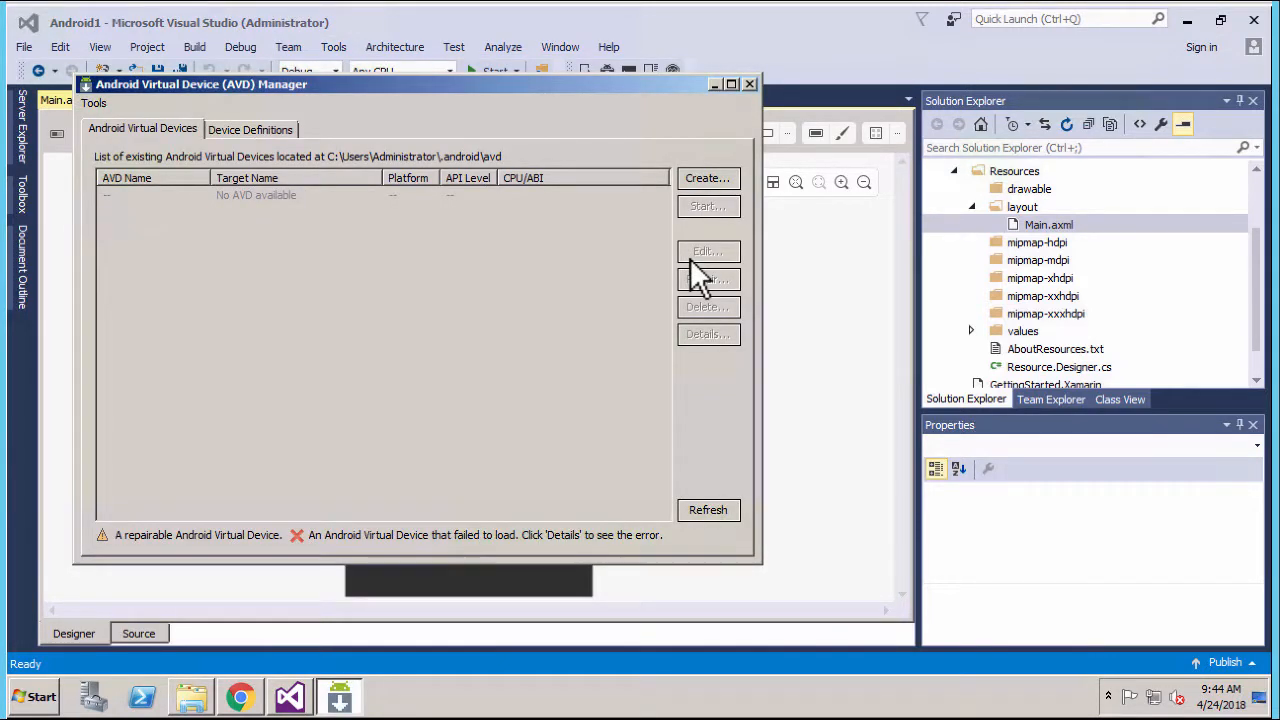
{"action": "left_click_drag", "start_coordinate": [389, 81], "coordinate": [465, 57]}
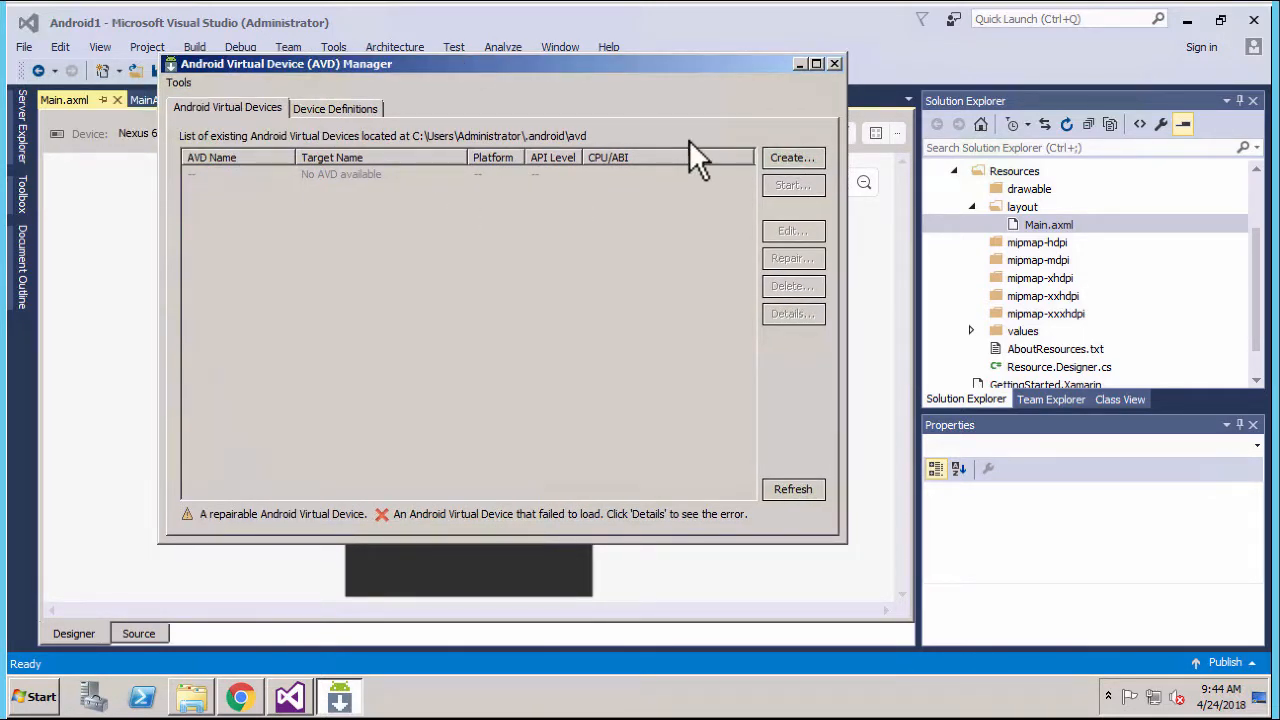
{"action": "left_click", "coordinate": [810, 160]}
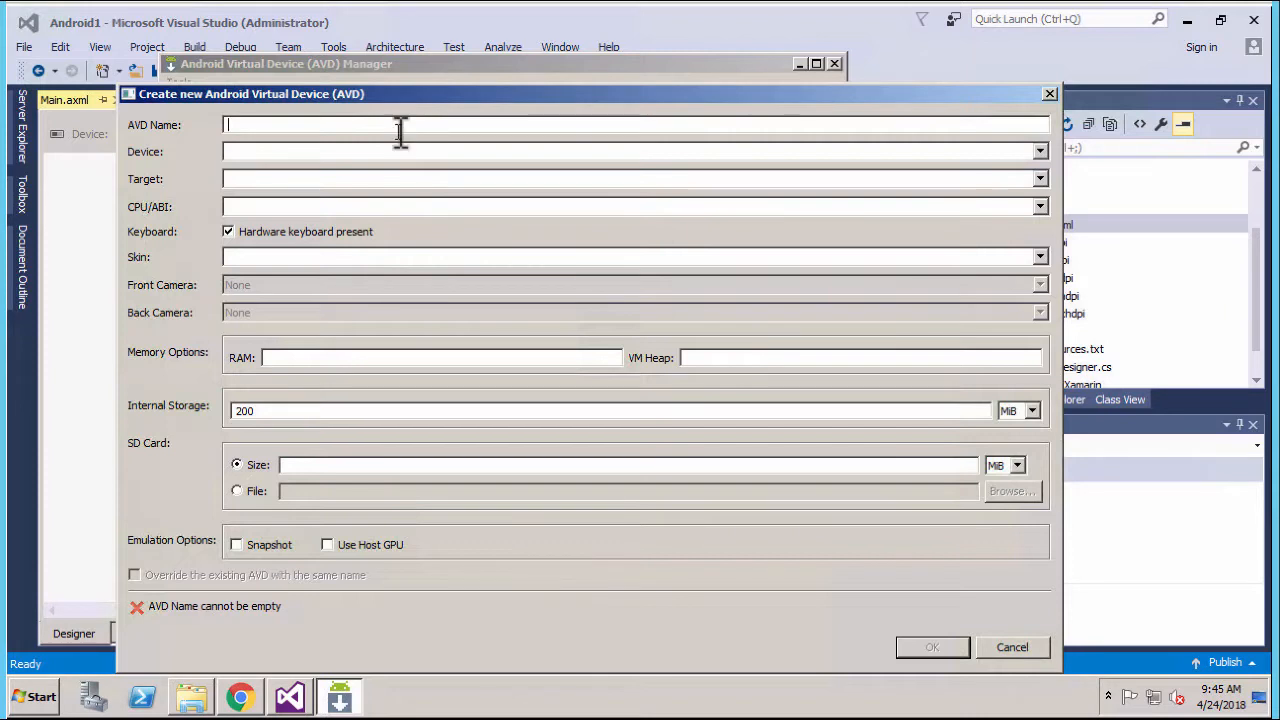
{"action": "type", "text": "Phone"}
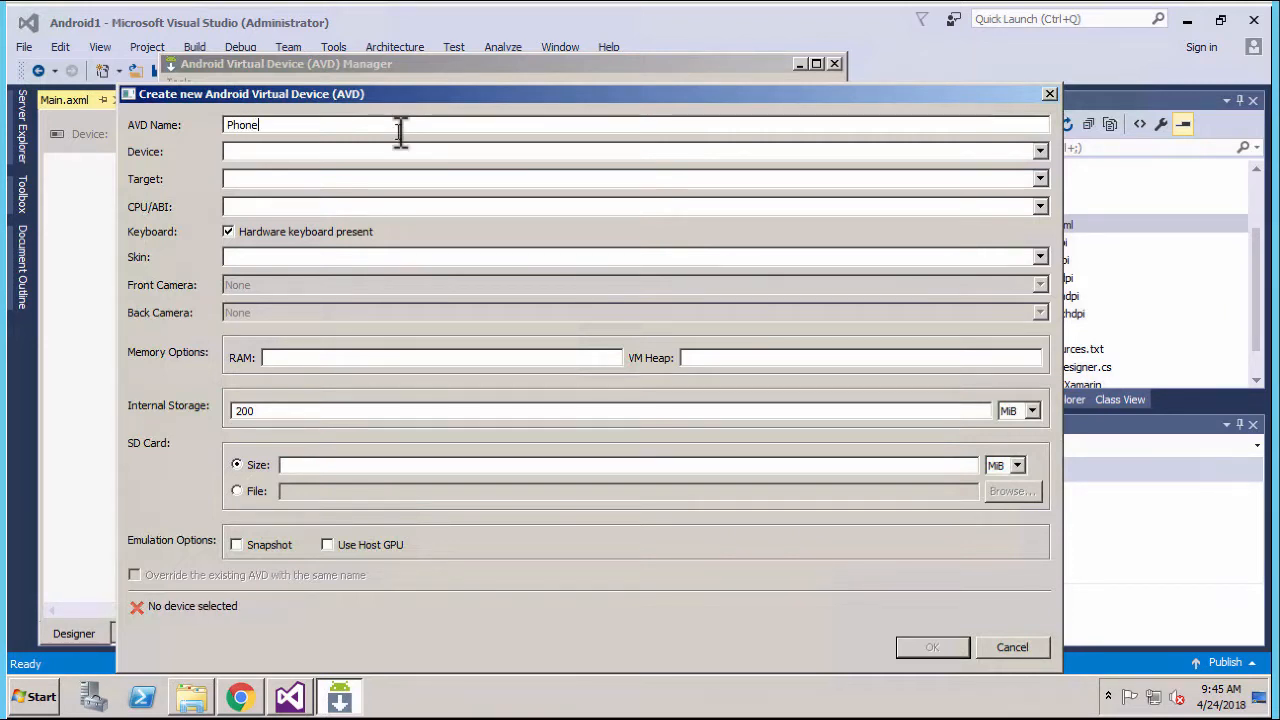
Set the virtual device's hardware to Nexus One (3.7", 480 × 800: hdpi) and its target to Google APIs (Google Inc.) - API Level 23.
{"action": "left_click", "coordinate": [1041, 152]}
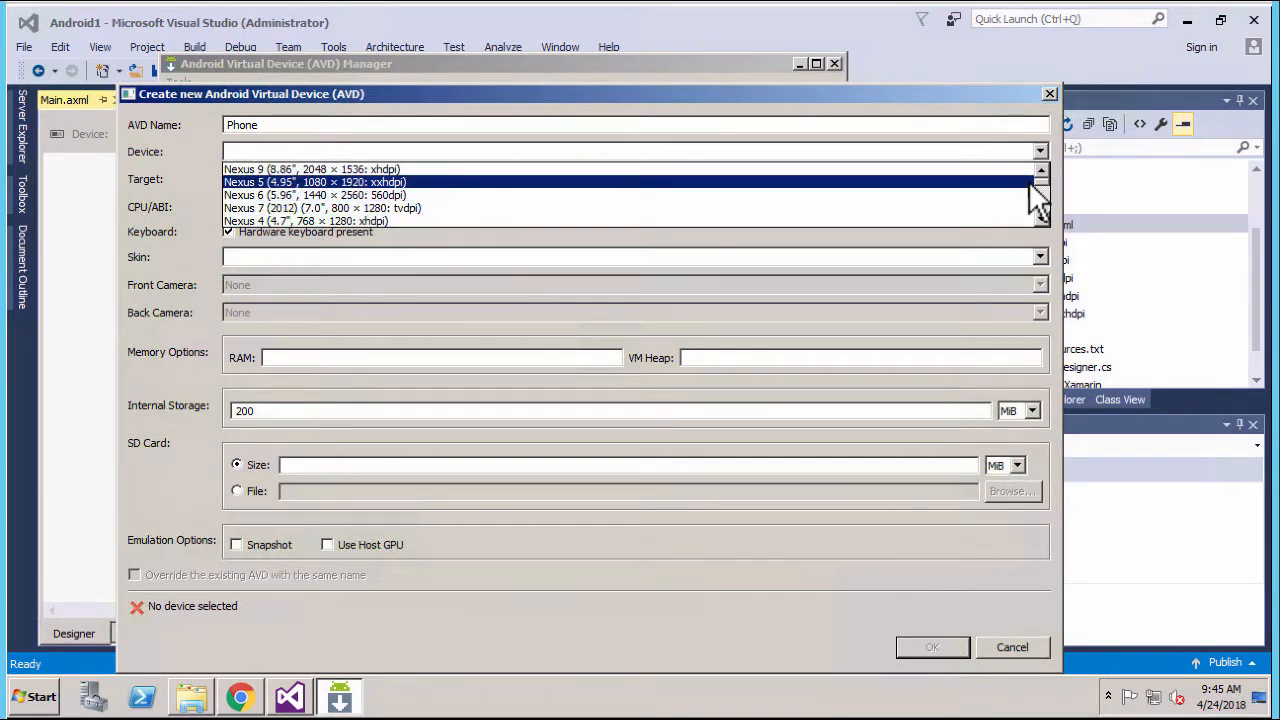
{"action": "scroll", "coordinate": [1045, 200], "scroll_direction": "down", "scroll_amount": 1}
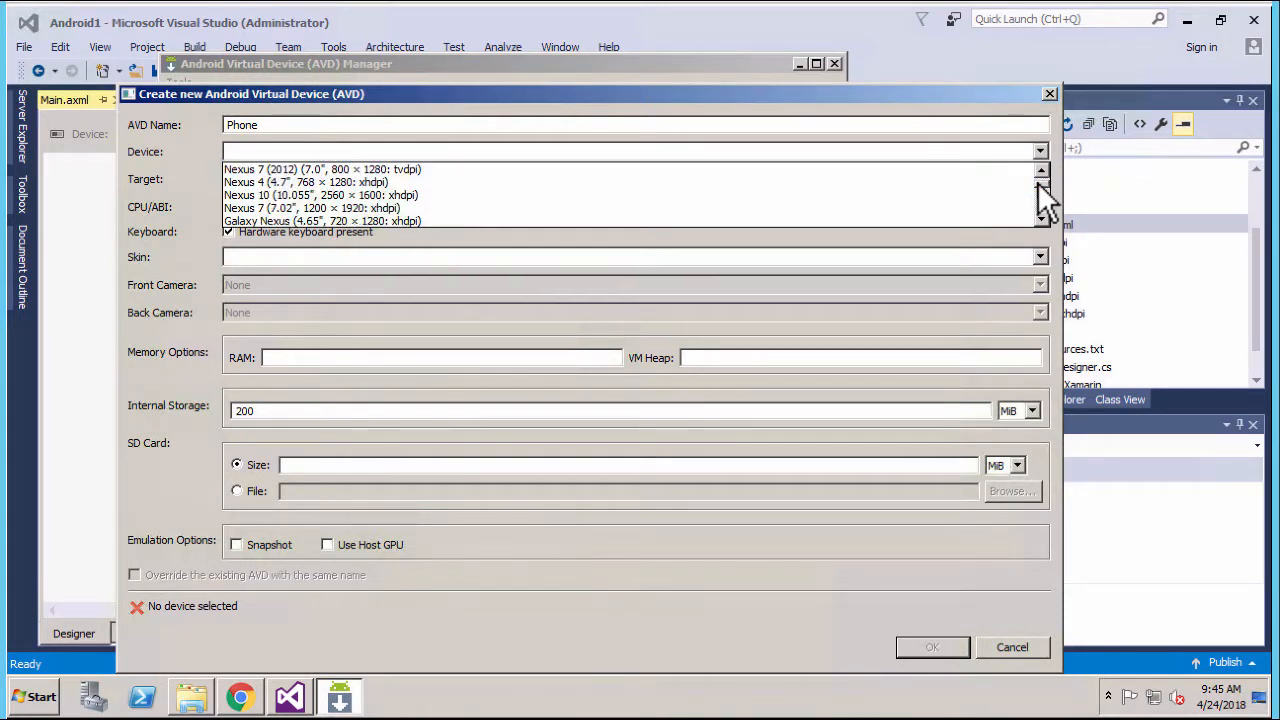
{"action": "left_click_drag", "start_coordinate": [1038, 185], "coordinate": [1037, 171]}
{"action": "left_click", "coordinate": [363, 211]}
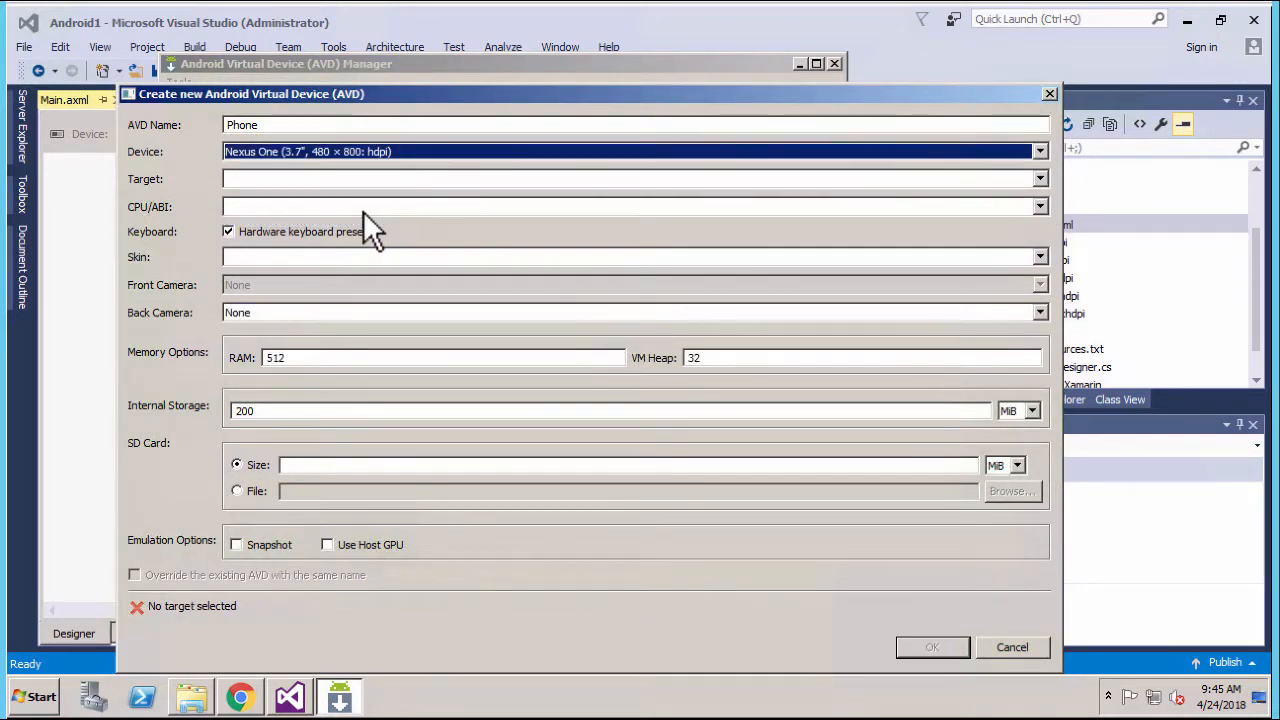
{"action": "left_click", "coordinate": [1039, 179]}
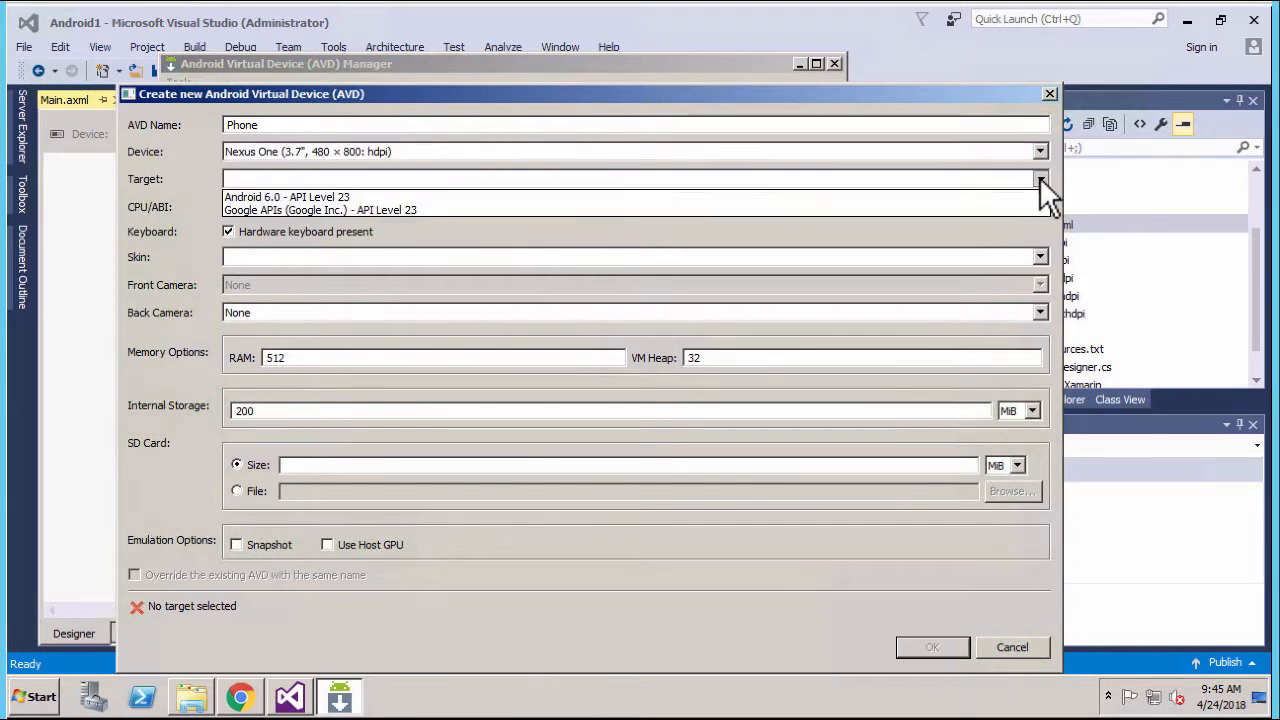
{"action": "left_click", "coordinate": [236, 209]}
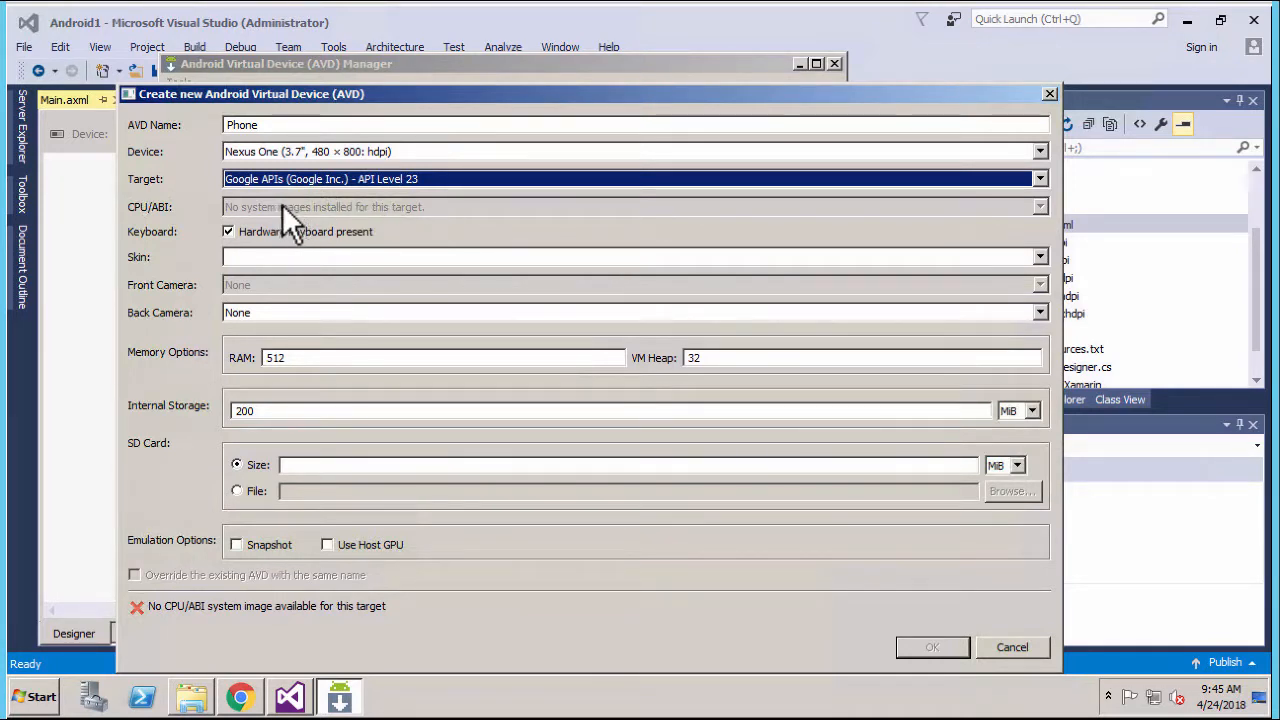
Set the virtual device's target to Android 6.0 - API Level 23 and its CPU/ABI to ARM (armeabi-v7a).
{"action": "left_click", "coordinate": [1037, 178]}
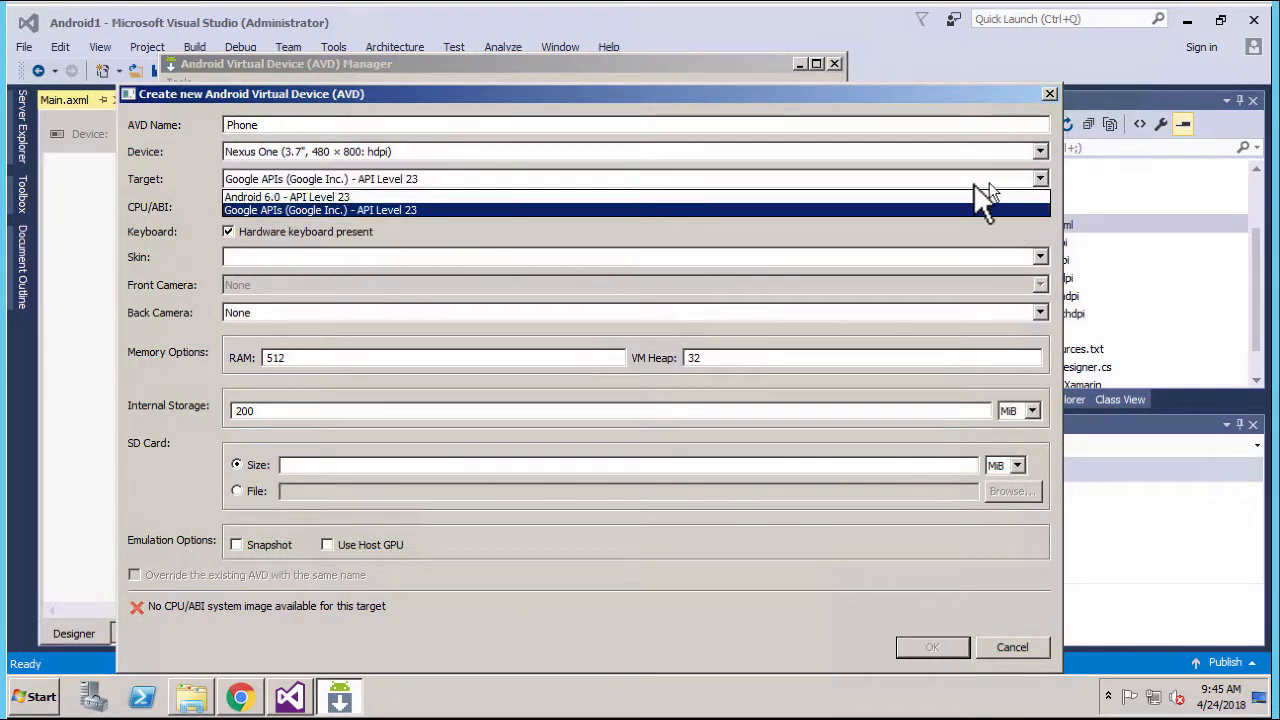
{"action": "left_click", "coordinate": [425, 195]}
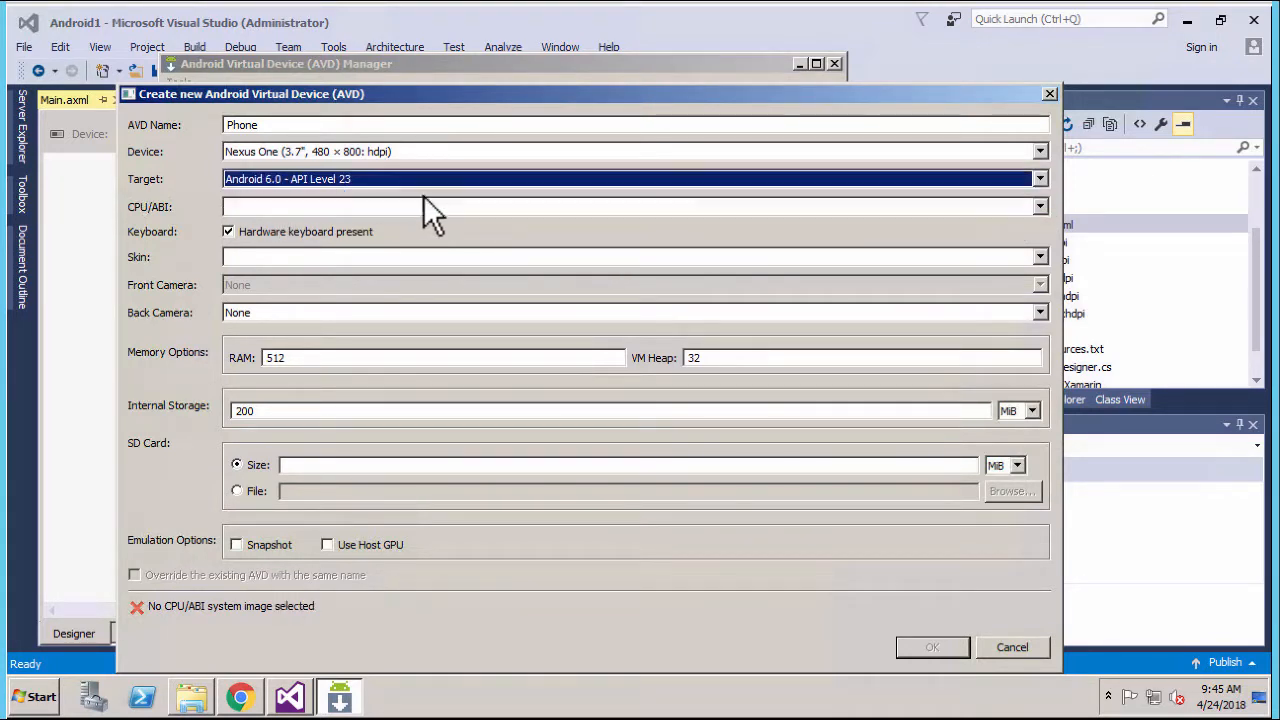
{"action": "left_click", "coordinate": [1040, 207]}
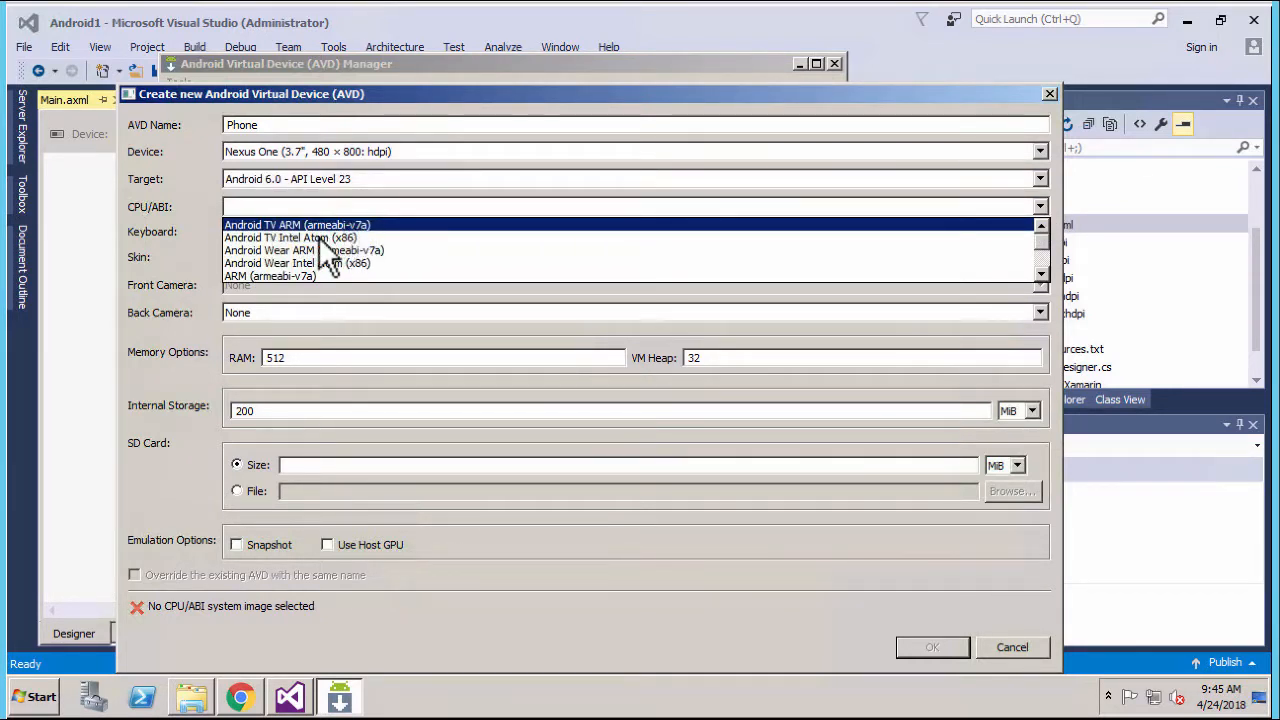
{"action": "left_click", "coordinate": [253, 277]}
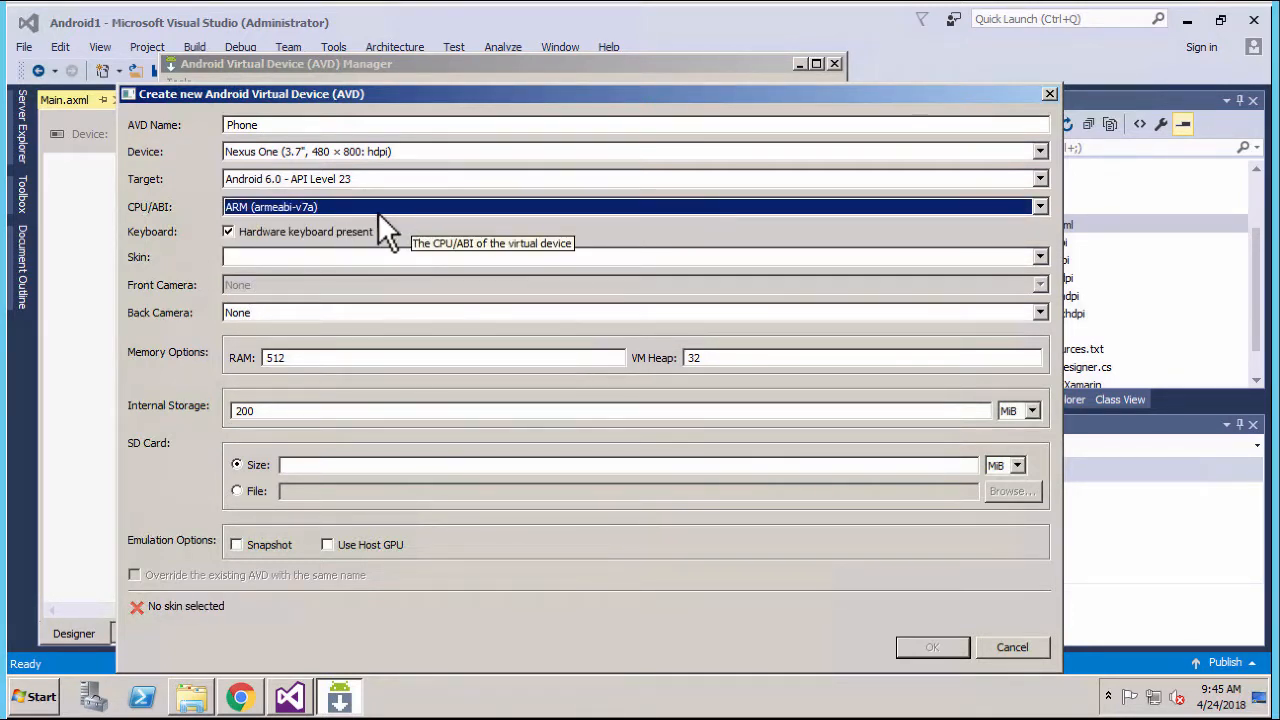
Choose Skin with dynamic hardware controls, create the Phone virtual device, and close the AVD Manager.
{"action": "left_click", "coordinate": [1040, 257]}
{"action": "left_click", "coordinate": [404, 274]}
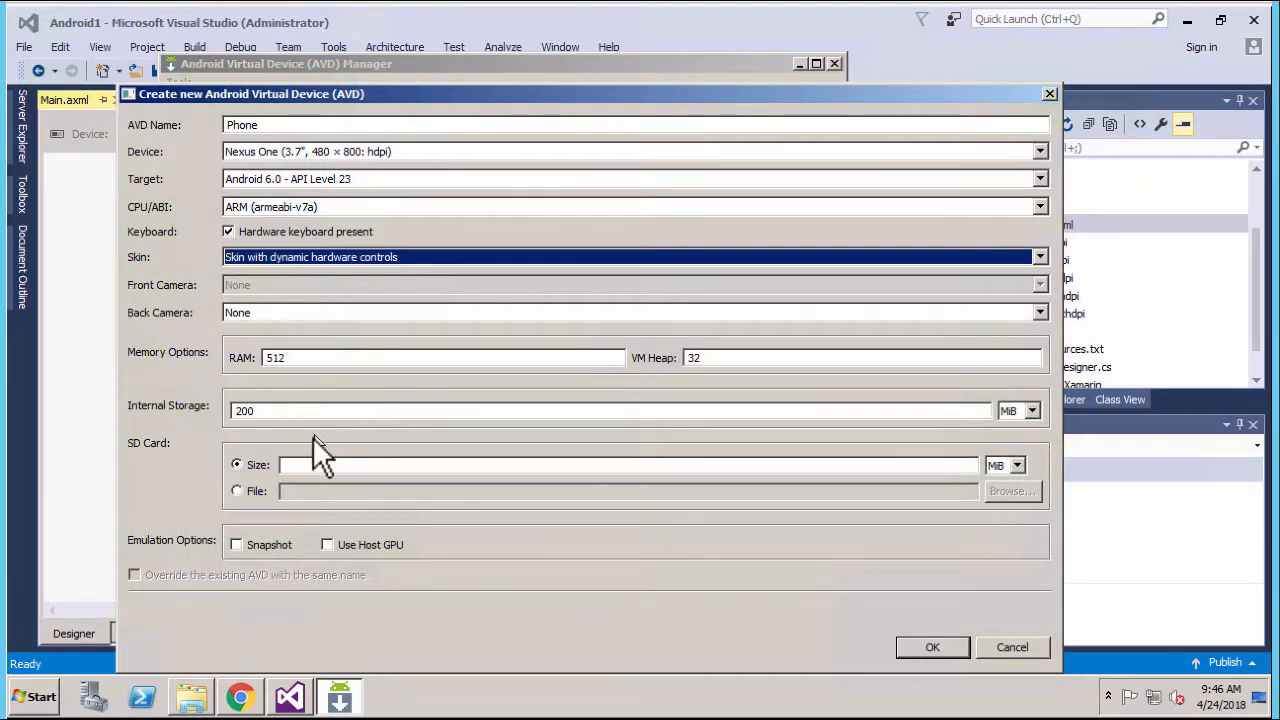
{"action": "left_click", "coordinate": [934, 648]}
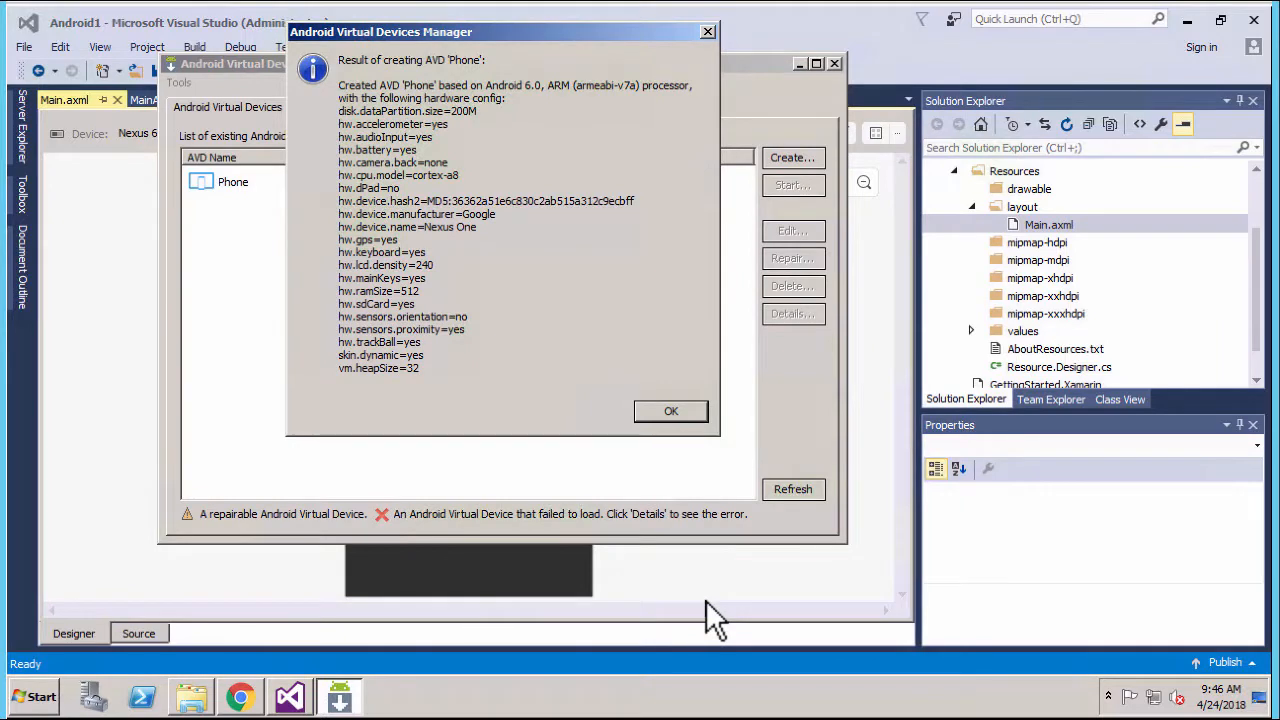
{"action": "left_click", "coordinate": [665, 413]}
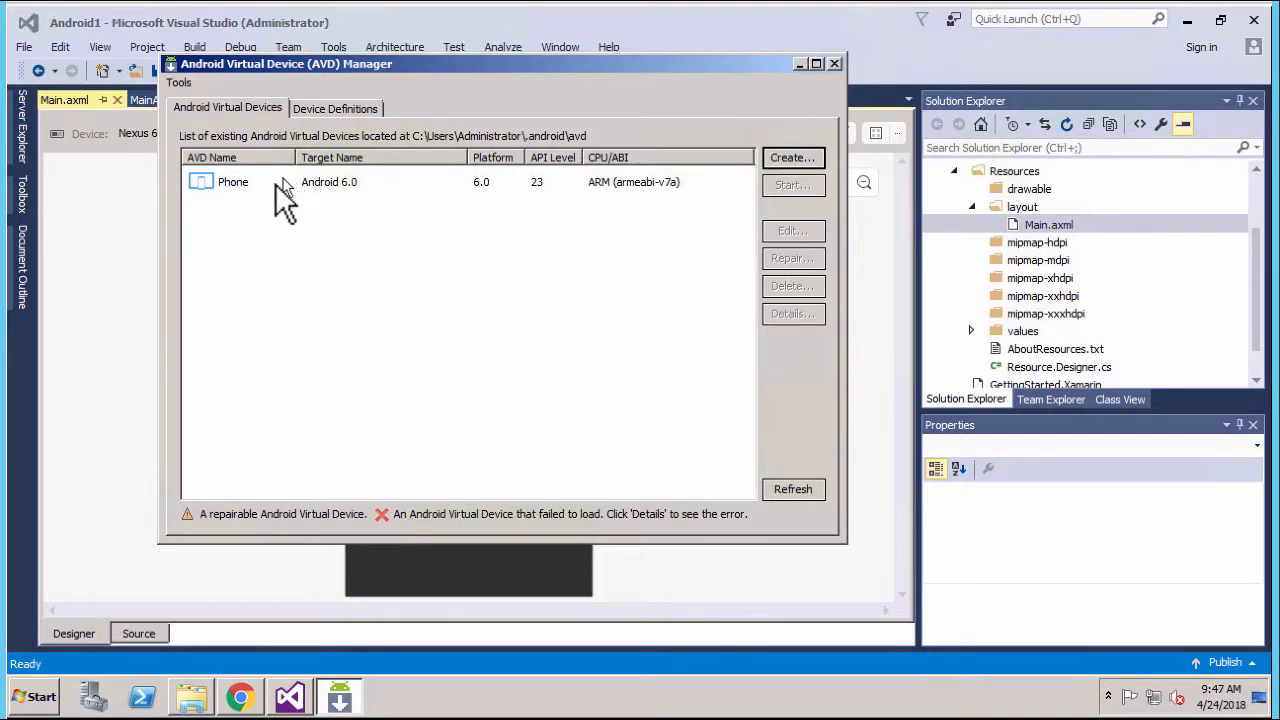
{"action": "left_click", "coordinate": [835, 63]}
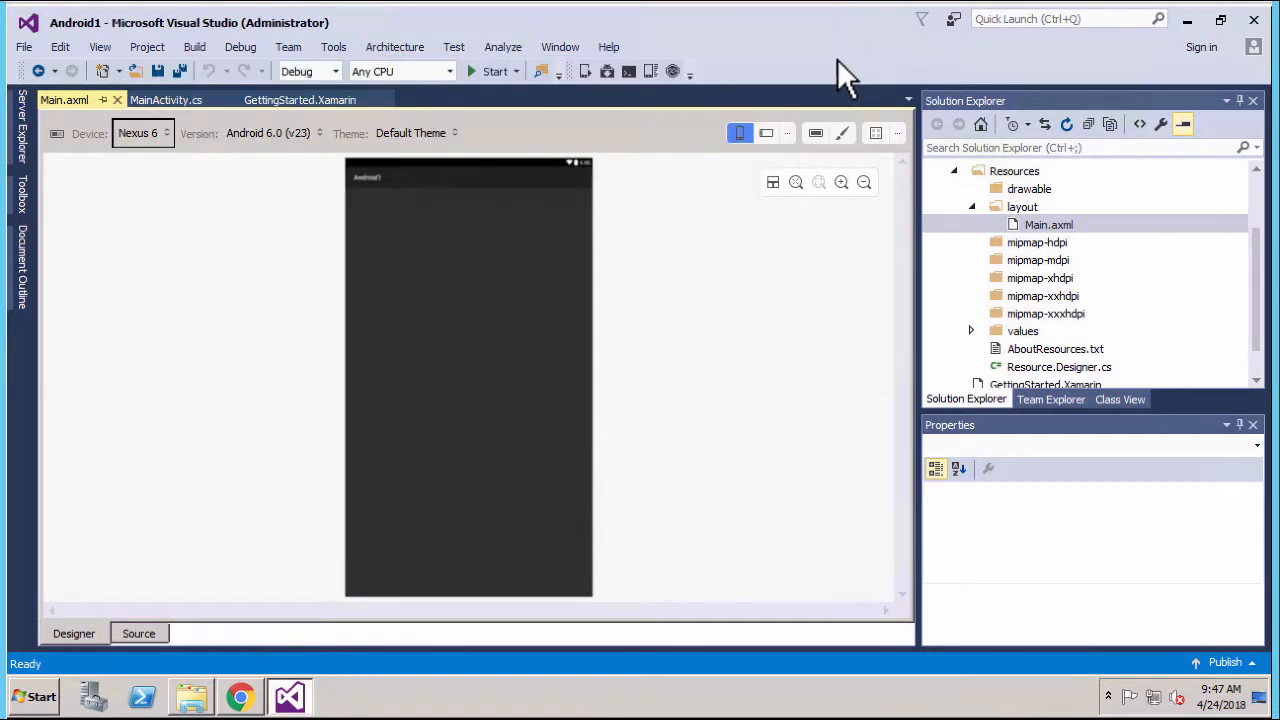
Check which debug targets are available for running the Android1 project.
{"action": "left_click", "coordinate": [516, 71]}
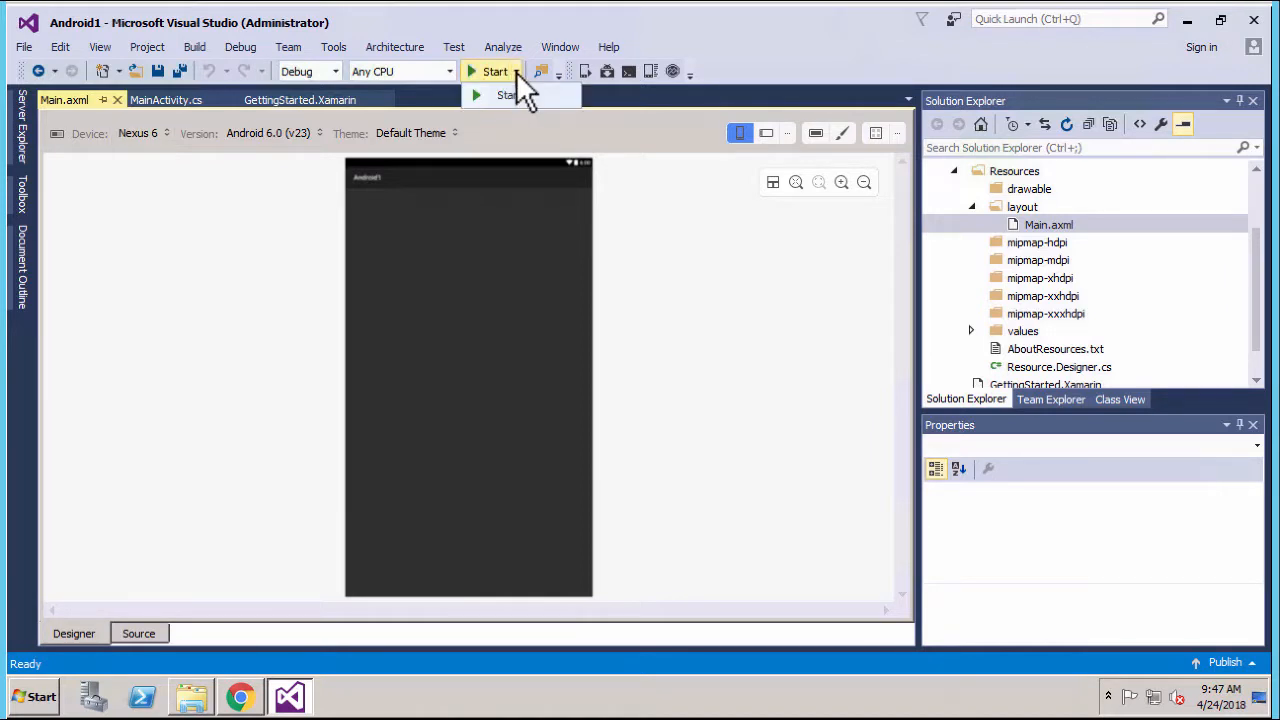
{"action": "key", "text": "Escape"}
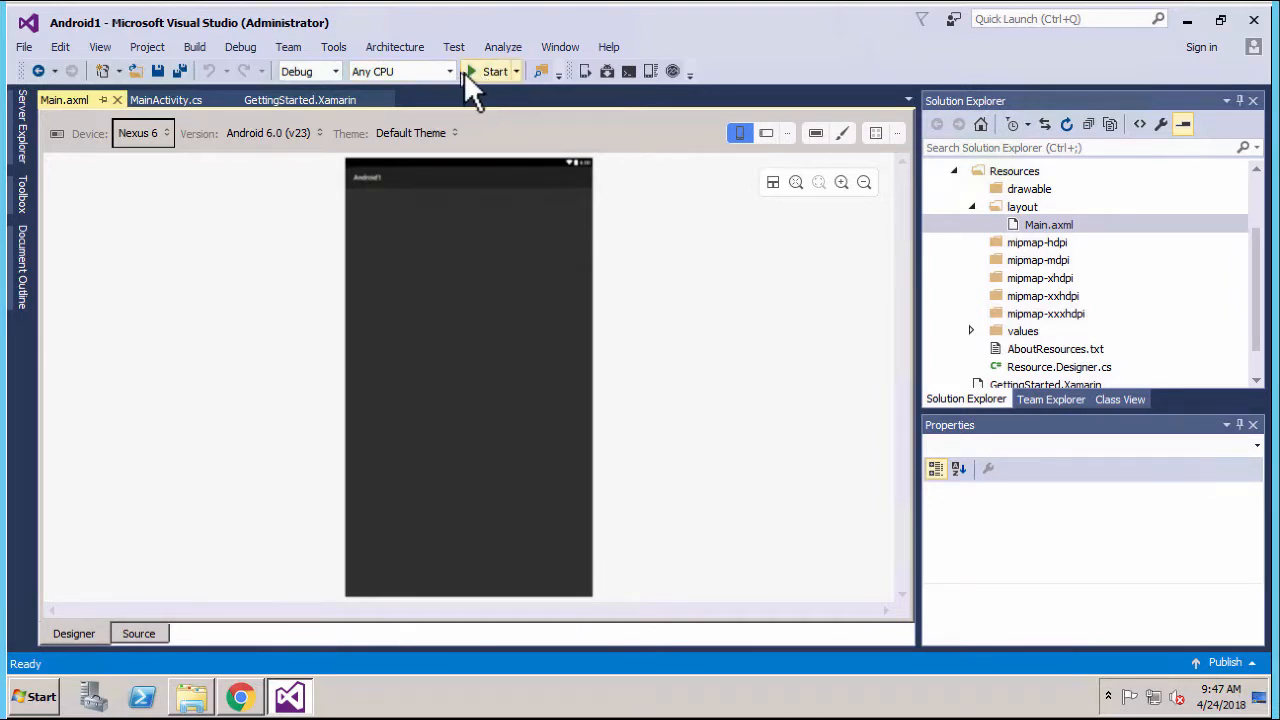
{"action": "left_click", "coordinate": [517, 71]}
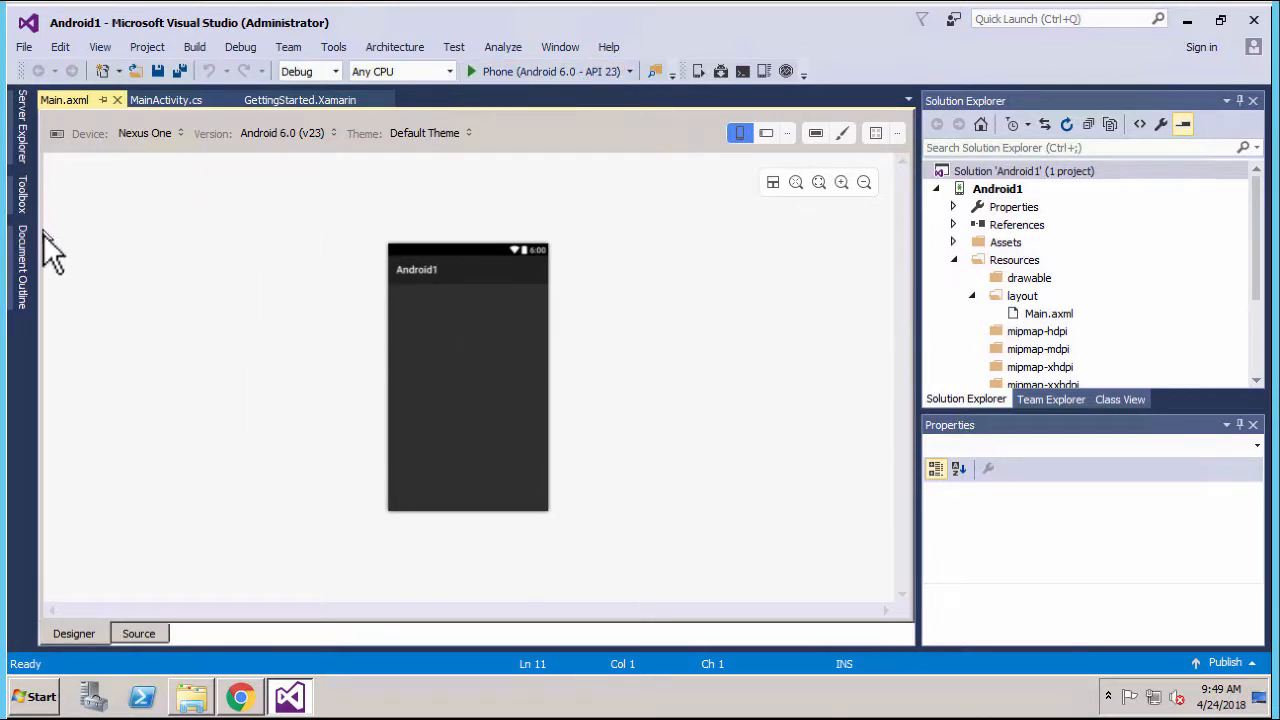
Add a Button widget to the Main.axml layout and start the app on the Phone (Android 6.0 - API 23) emulator.
{"action": "left_click", "coordinate": [27, 208]}
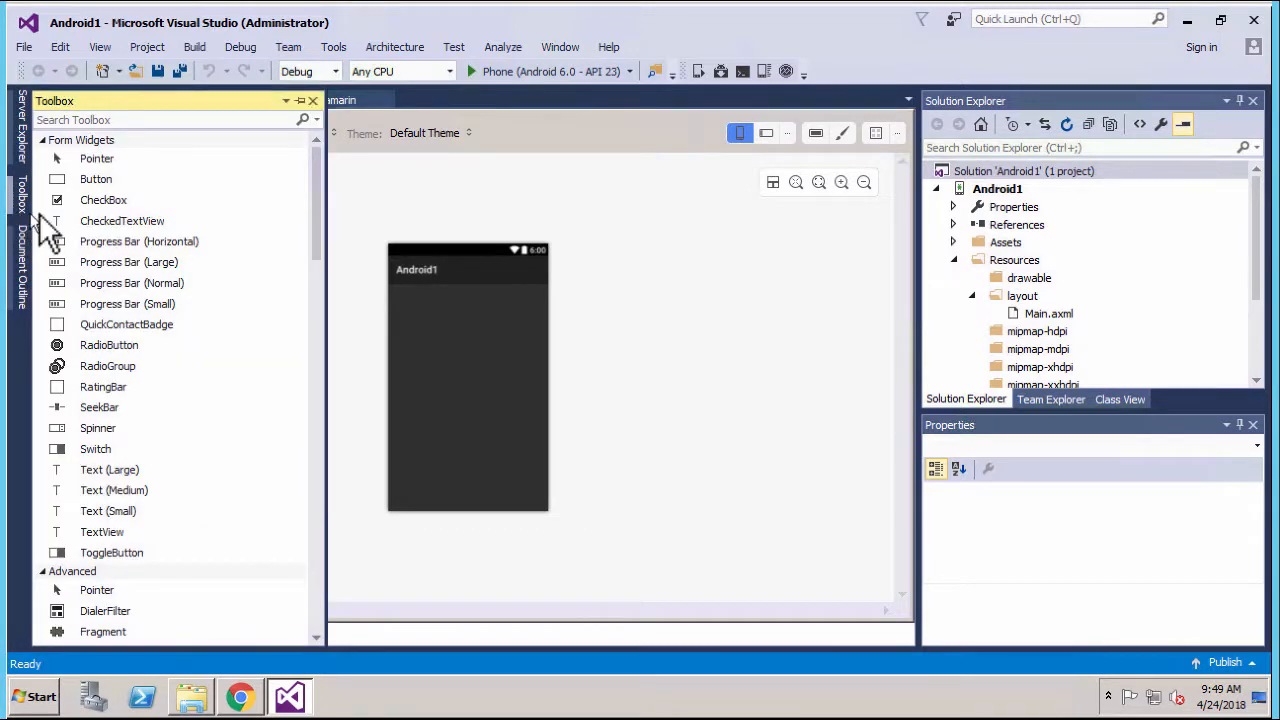
{"action": "left_click_drag", "start_coordinate": [97, 186], "coordinate": [429, 331]}
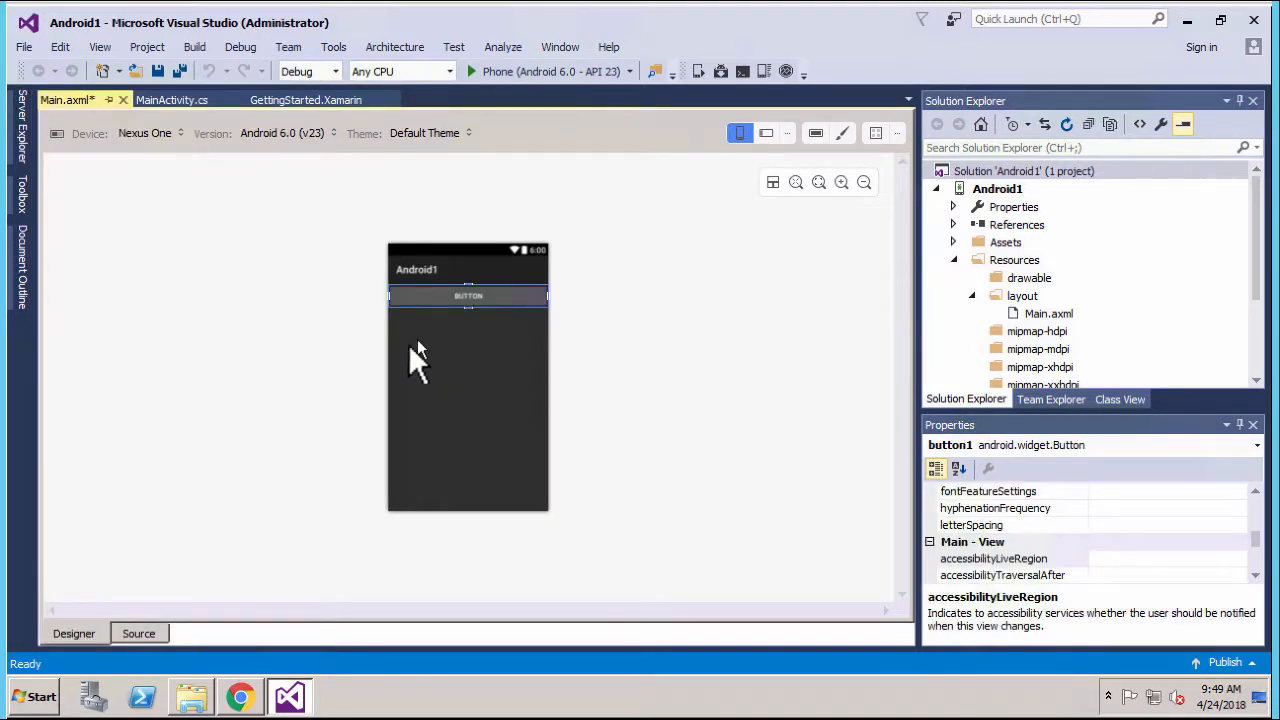
{"action": "left_click", "coordinate": [470, 72]}
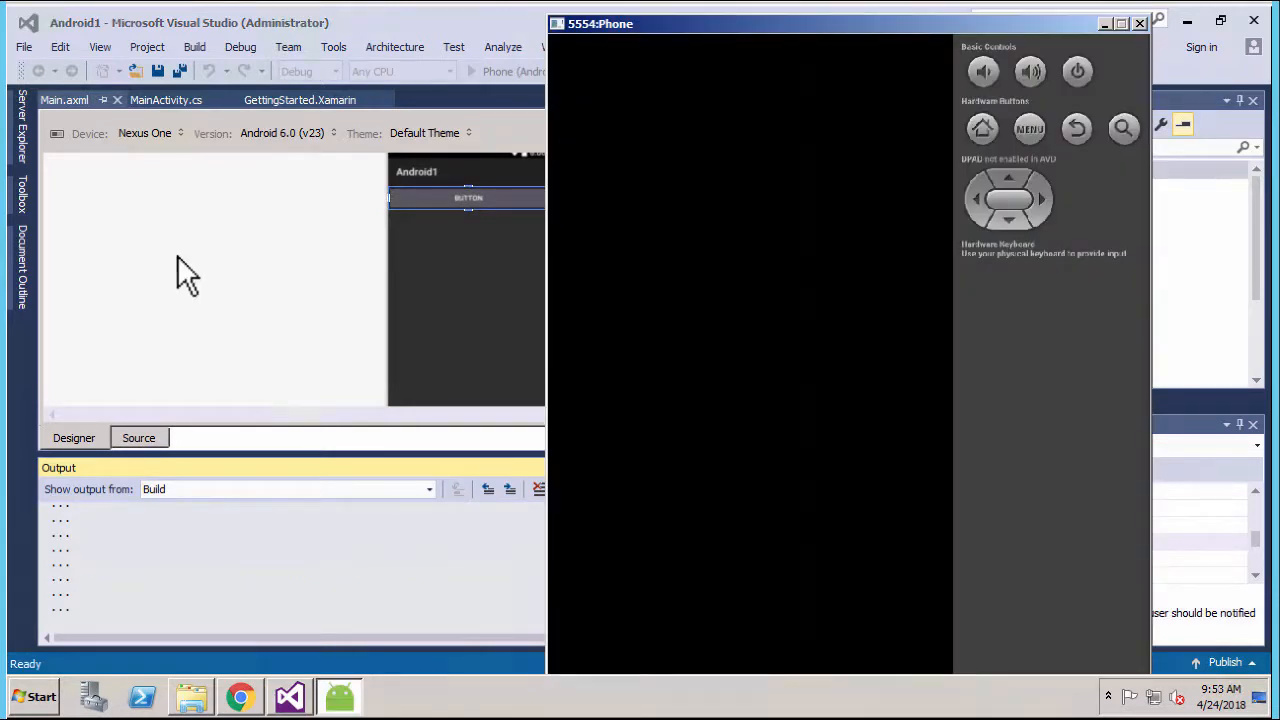
Close the Phone emulator and decline to continue with the deployment.
{"action": "left_click", "coordinate": [700, 24]}
{"action": "left_click", "coordinate": [1138, 23]}
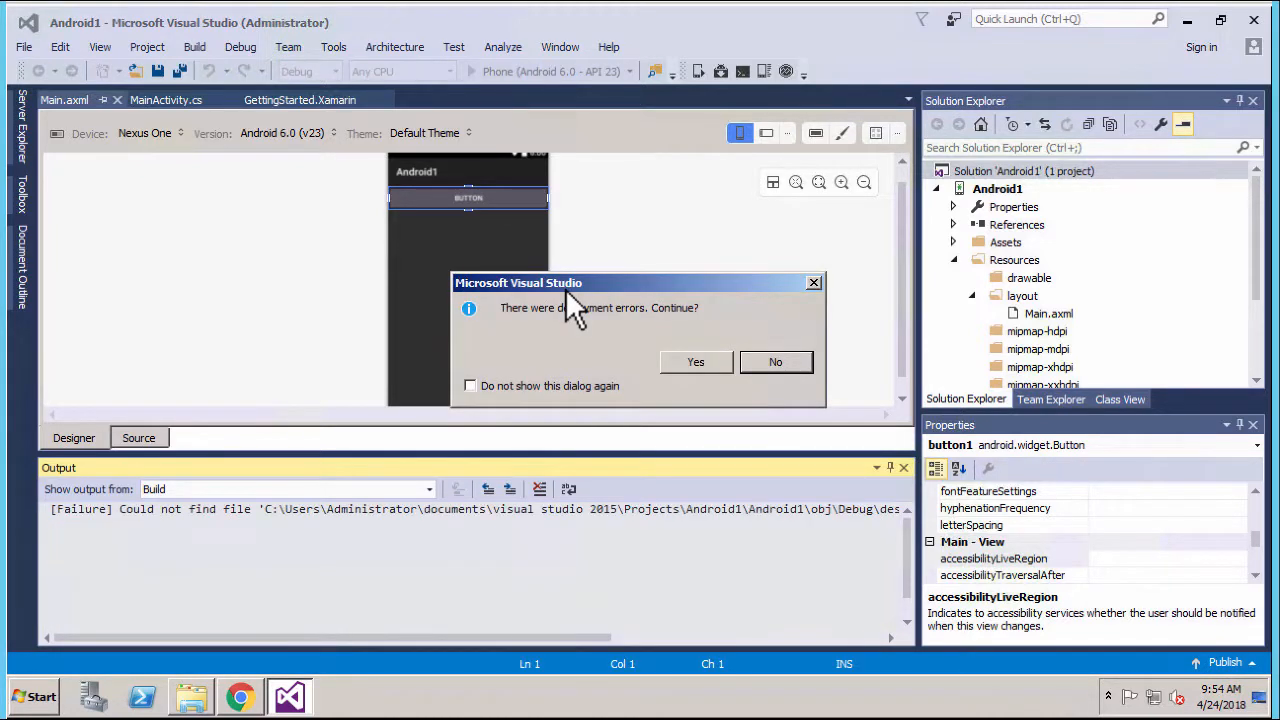
{"action": "left_click", "coordinate": [777, 362]}
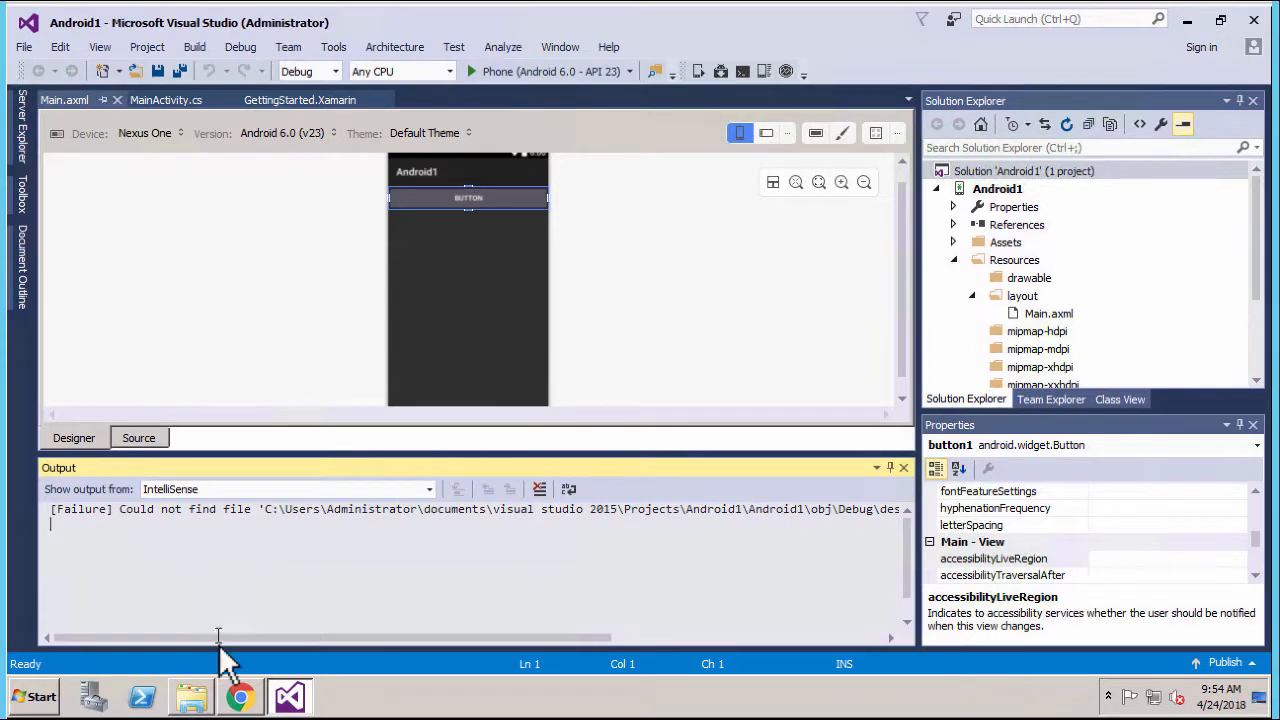
Switch to Windows Explorer and check the free space on the Local Disk (C:).
{"action": "left_click", "coordinate": [200, 697]}
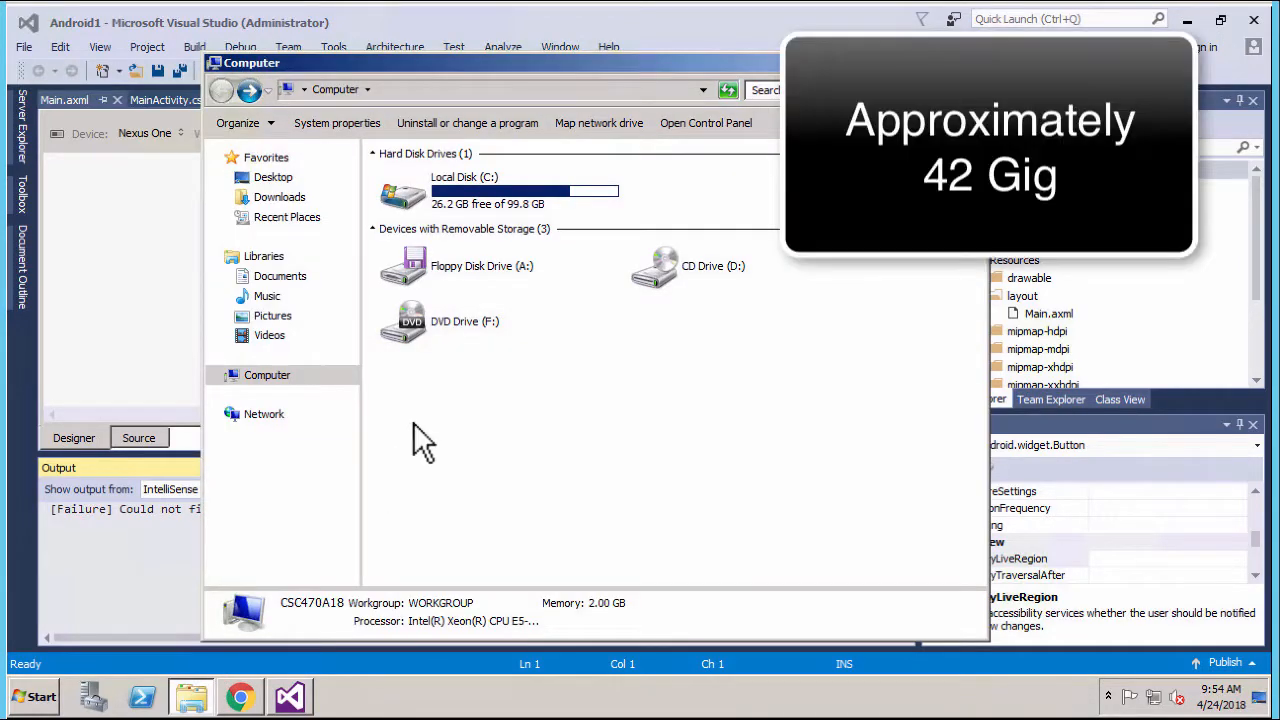